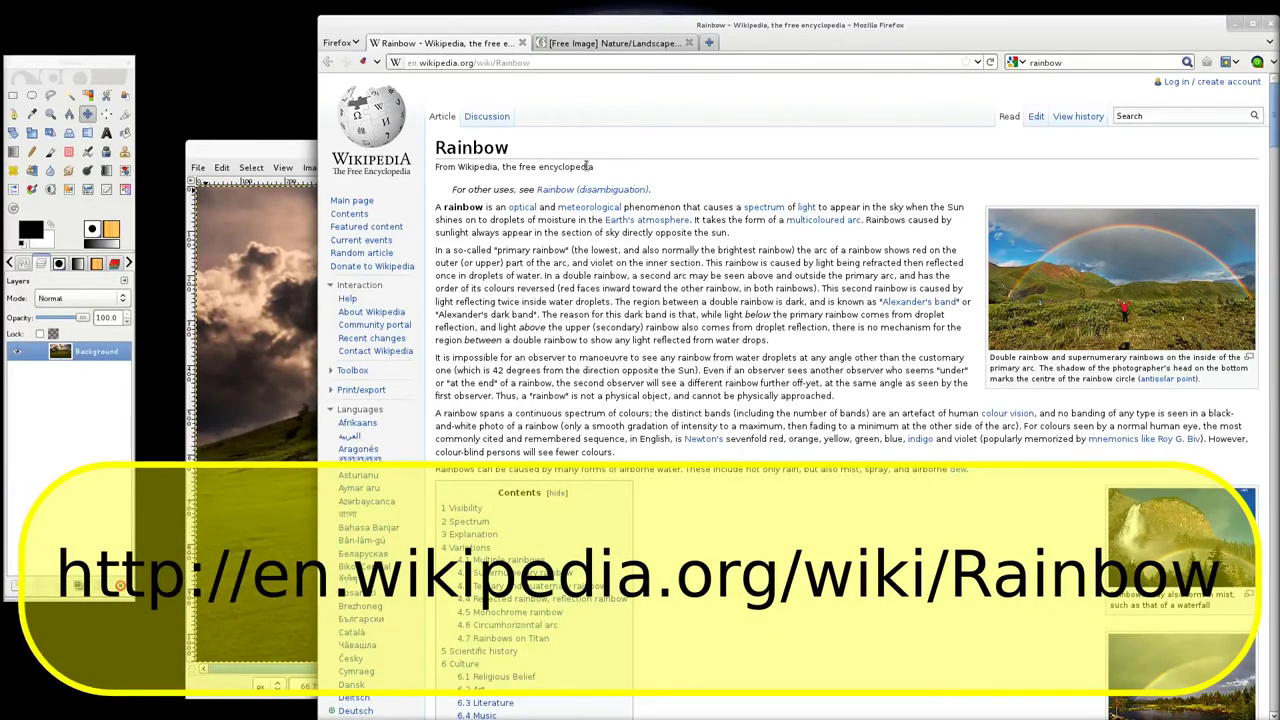
Step: Look up the list of rainbow colours in the Spectrum section of the Wikipedia article on rainbows
scroll(588, 166, down, 15)
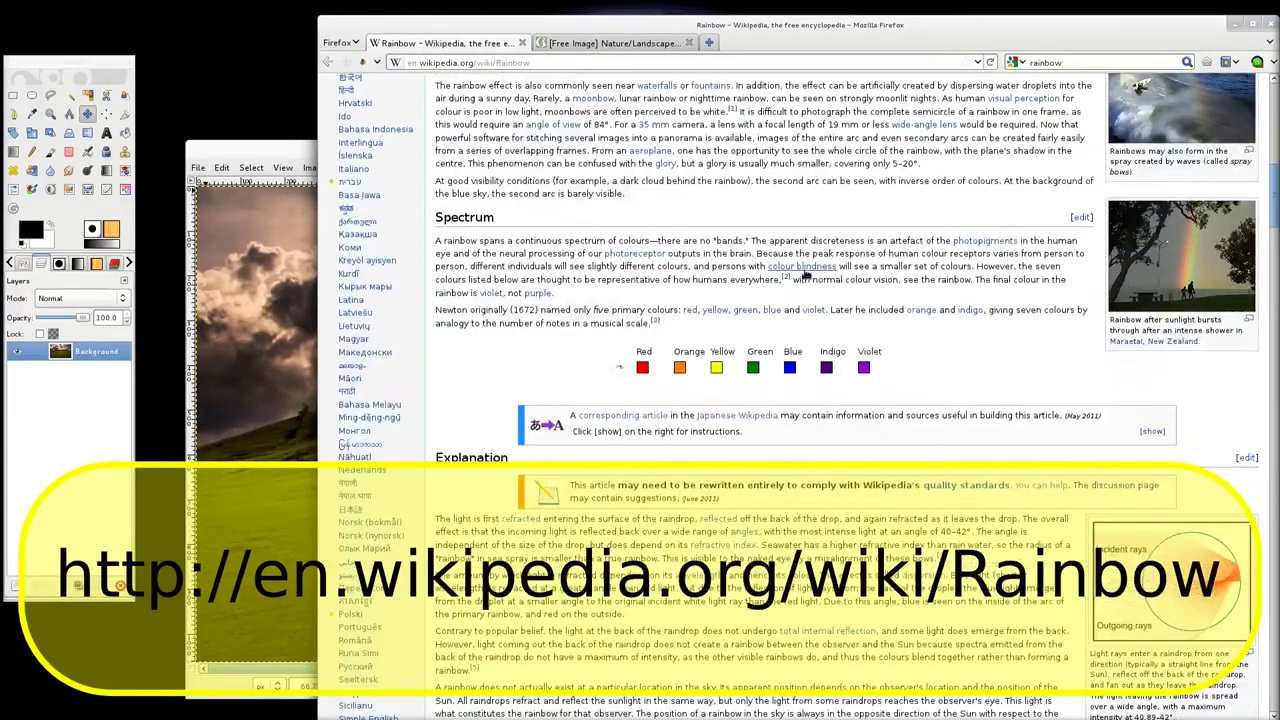
scroll(740, 300, up, 1)
scroll(680, 340, down, 2)
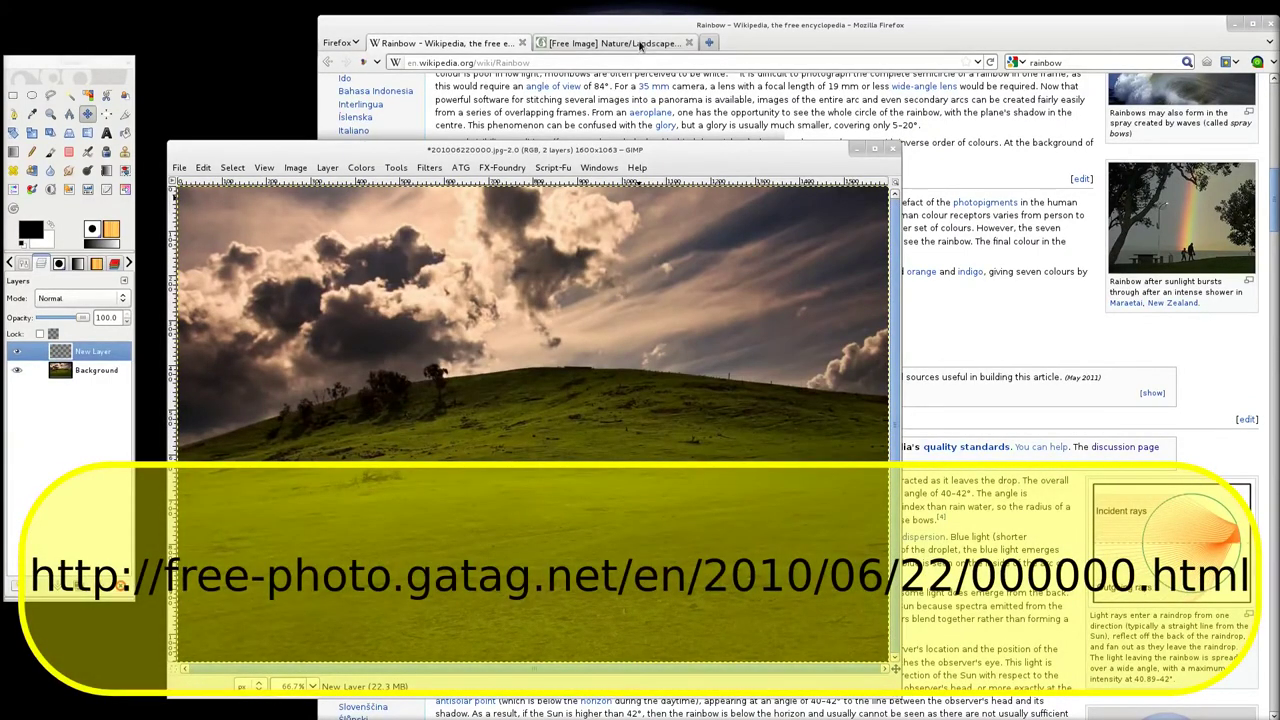
click(640, 45)
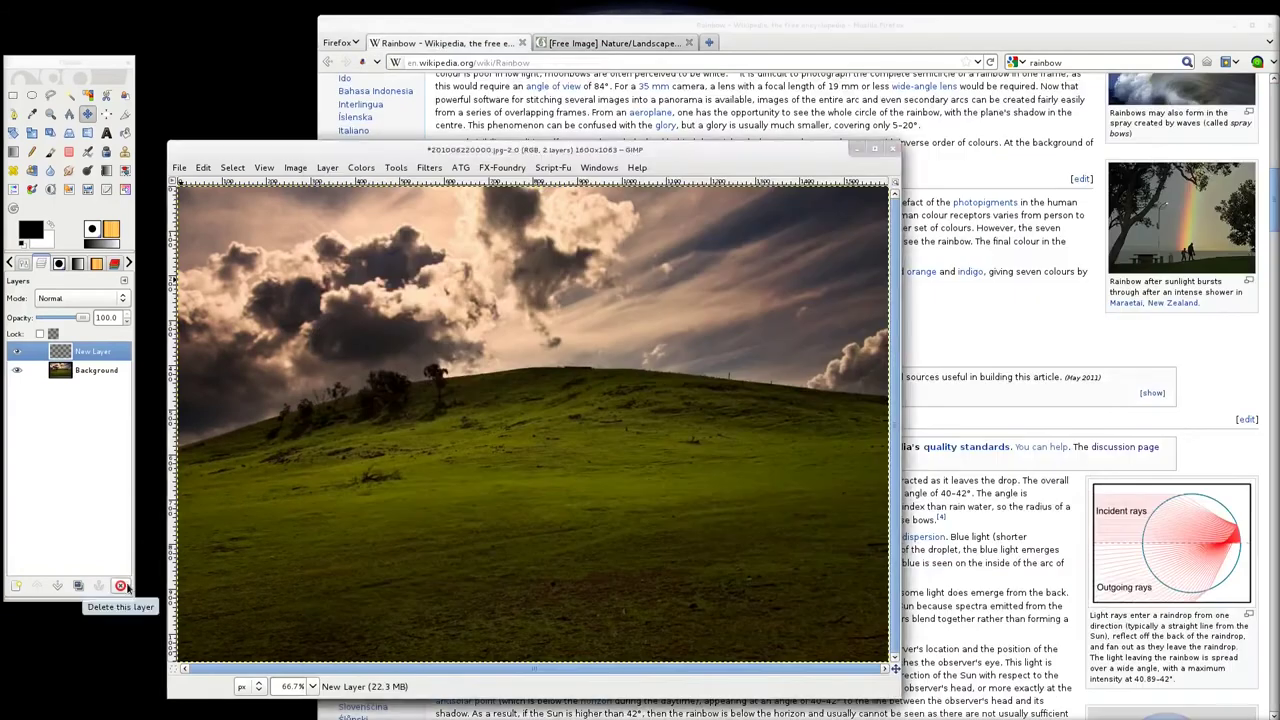
Step: Delete the existing empty layer and create a new 1600 x 1063 px layer filled with transparency
click(120, 586)
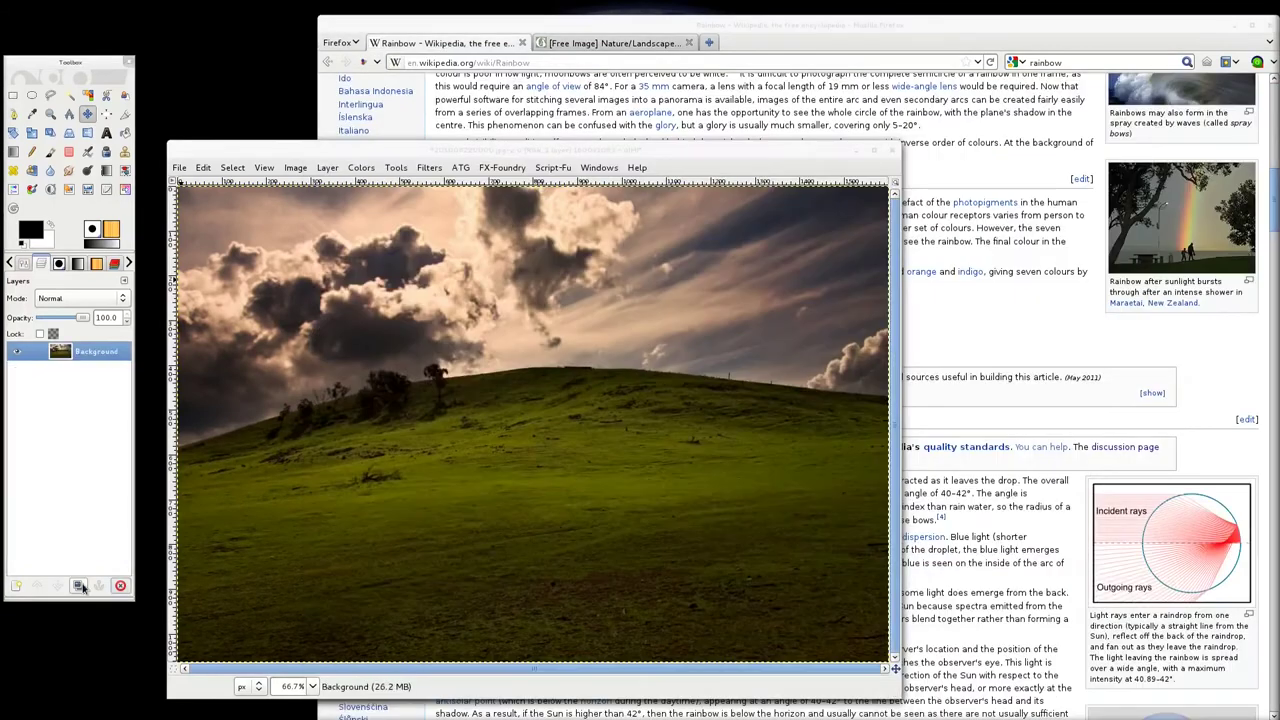
click(18, 588)
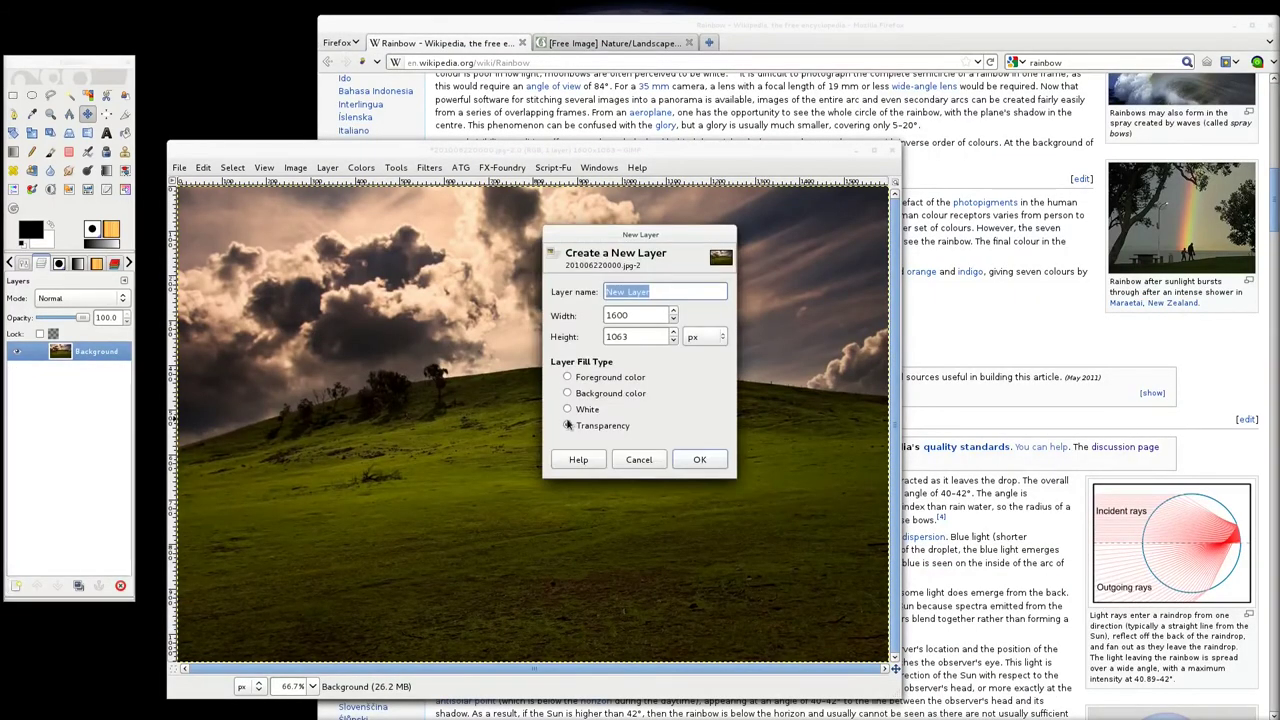
click(590, 430)
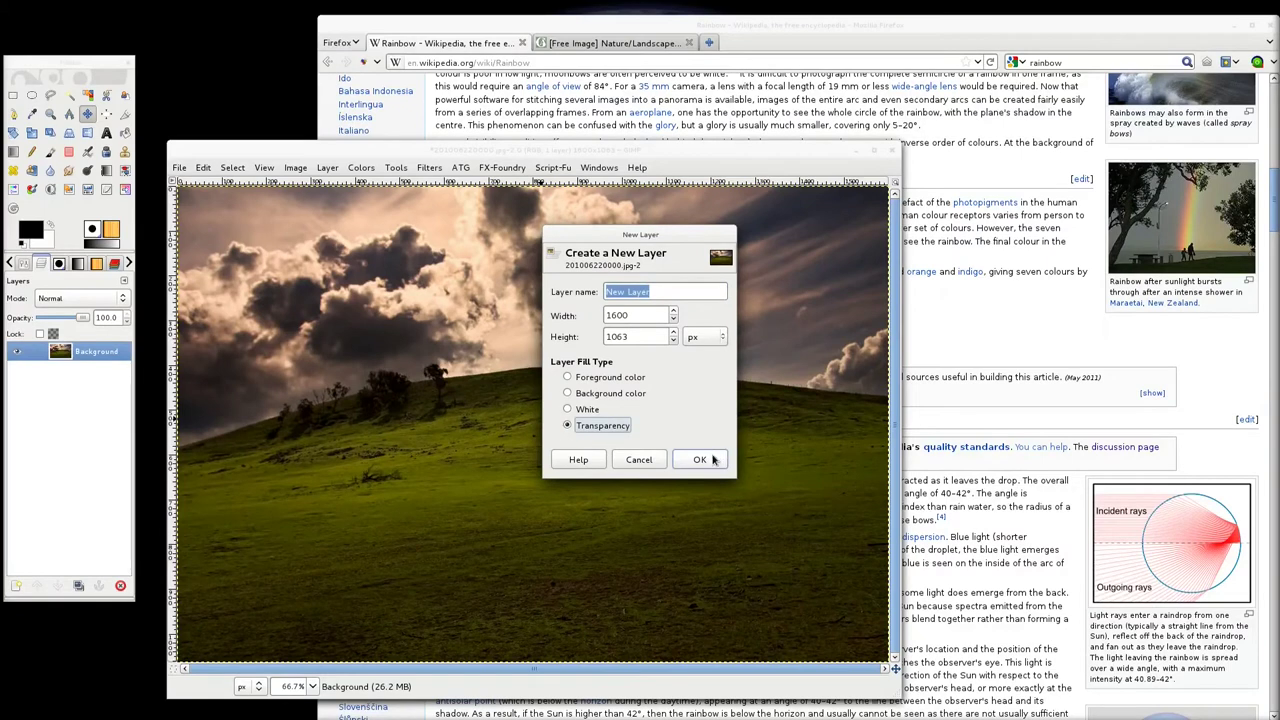
click(700, 459)
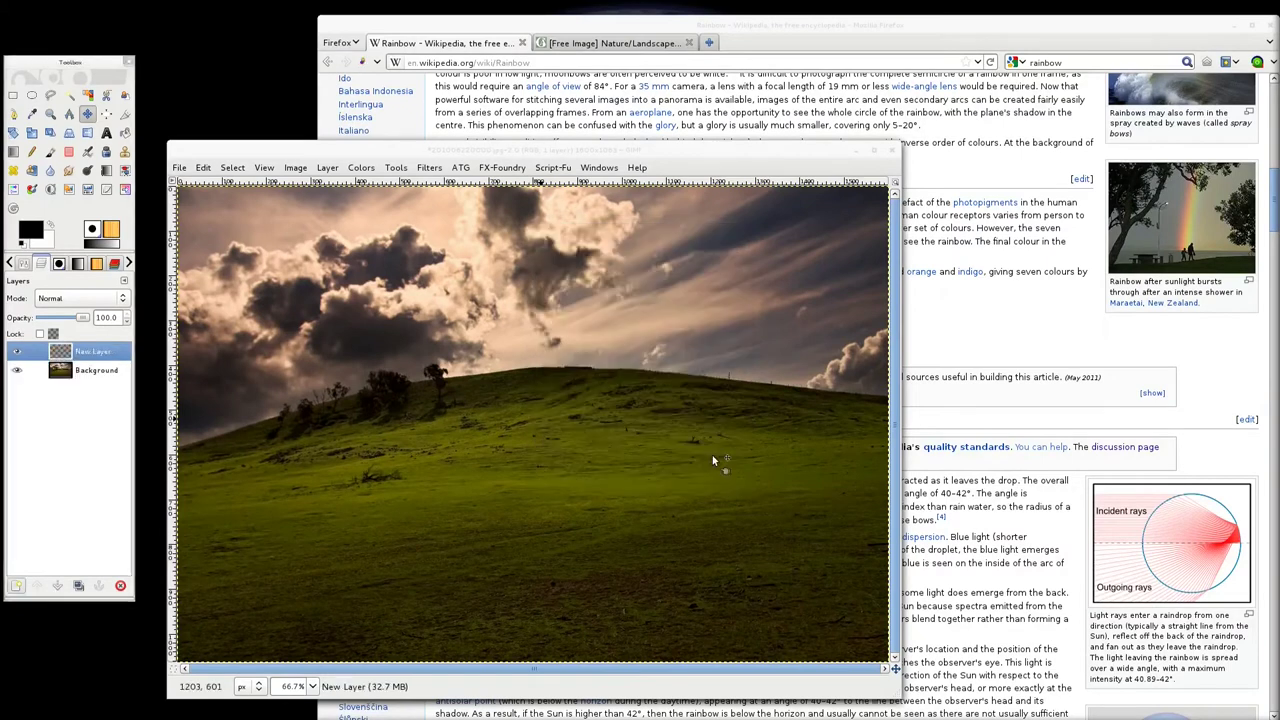
Step: Place a fixed-size 640x10 px rectangular selection across the upper part of the hill with Rectangle Select
double_click(13, 96)
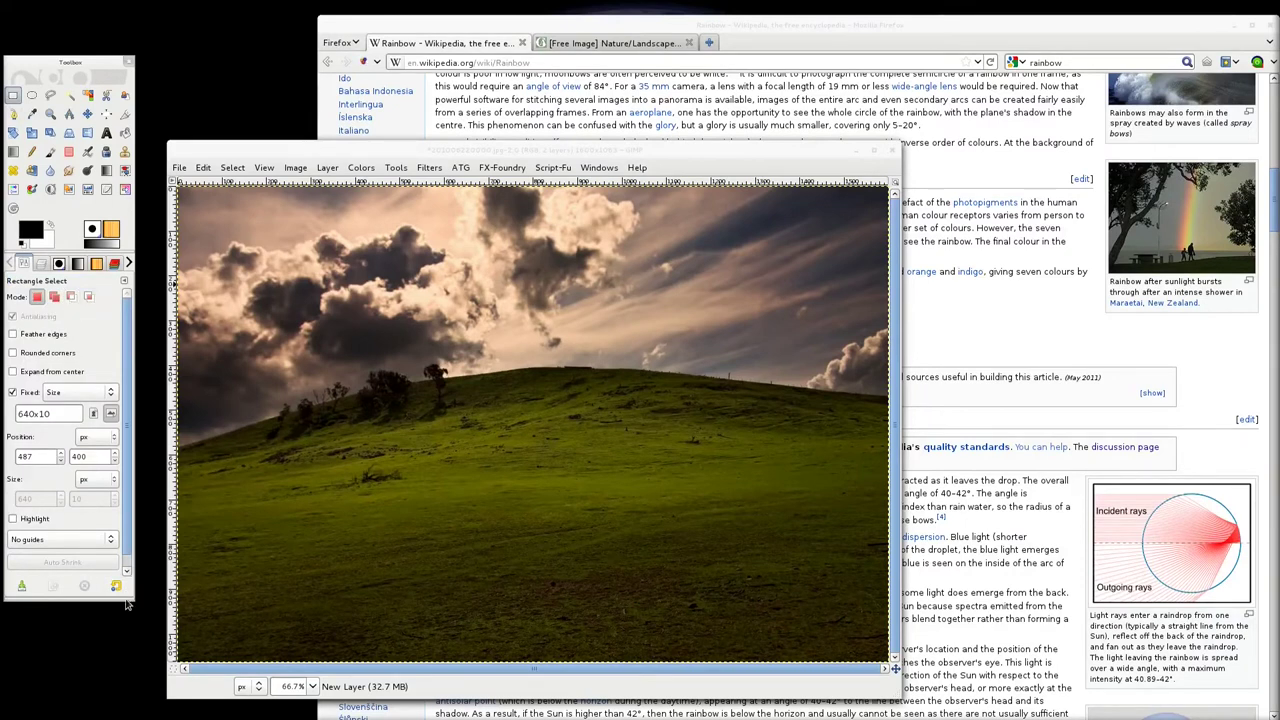
drag(131, 604, 131, 628)
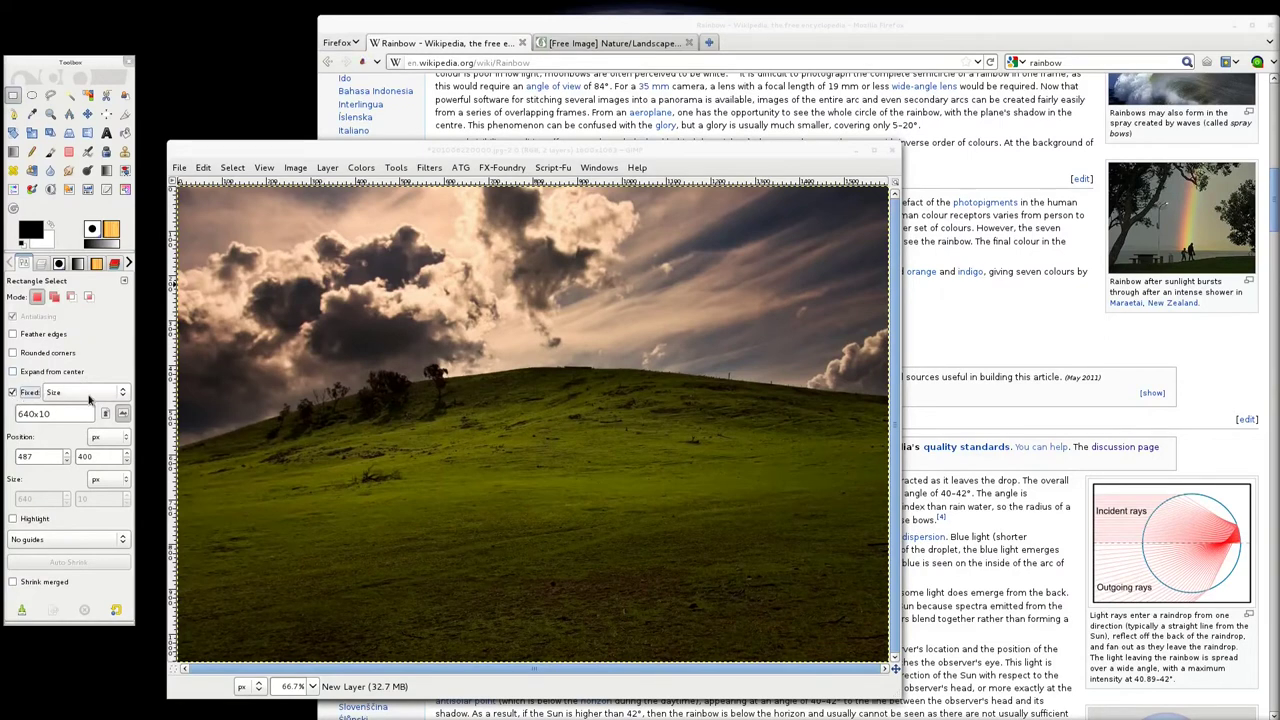
click(123, 398)
click(68, 395)
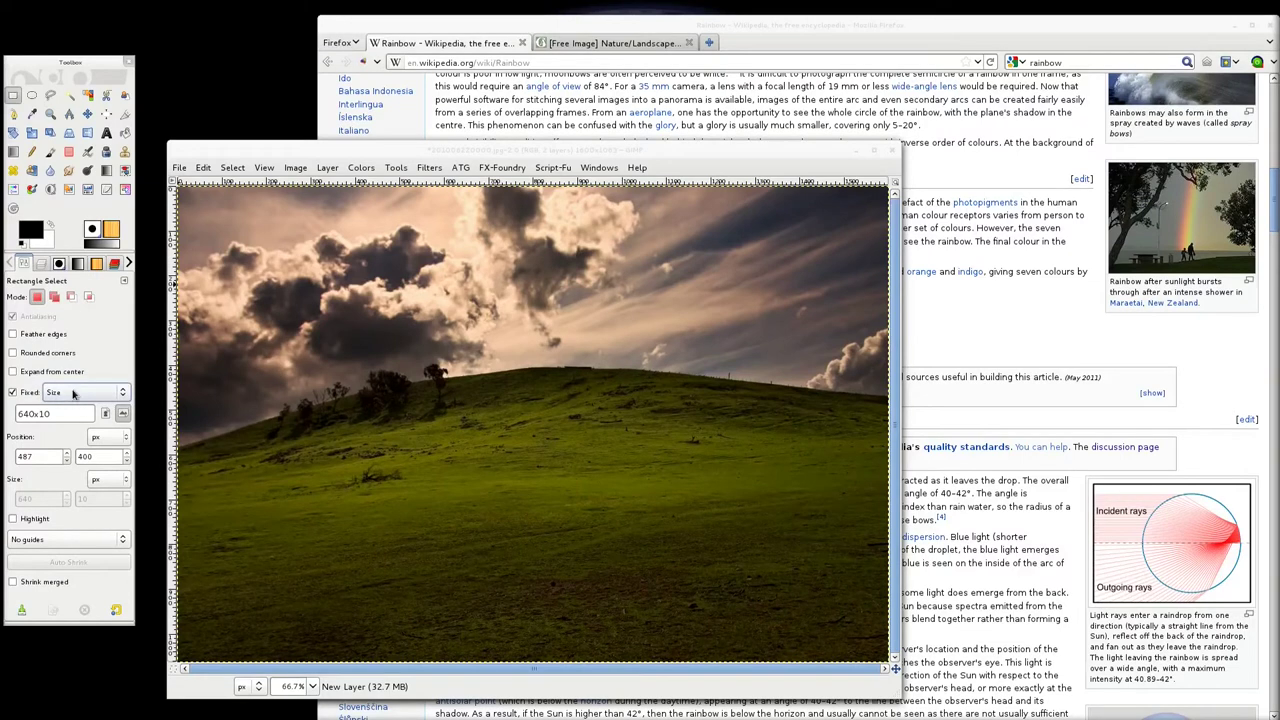
drag(64, 413, 5, 418)
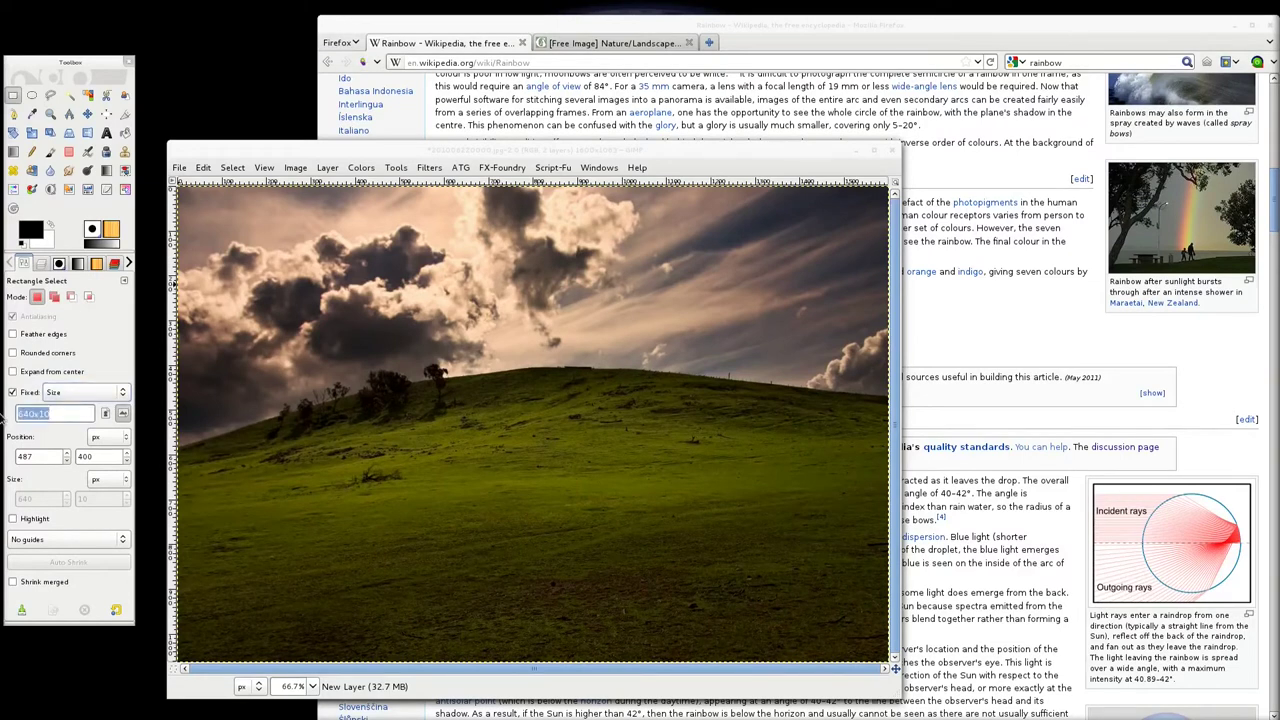
click(53, 414)
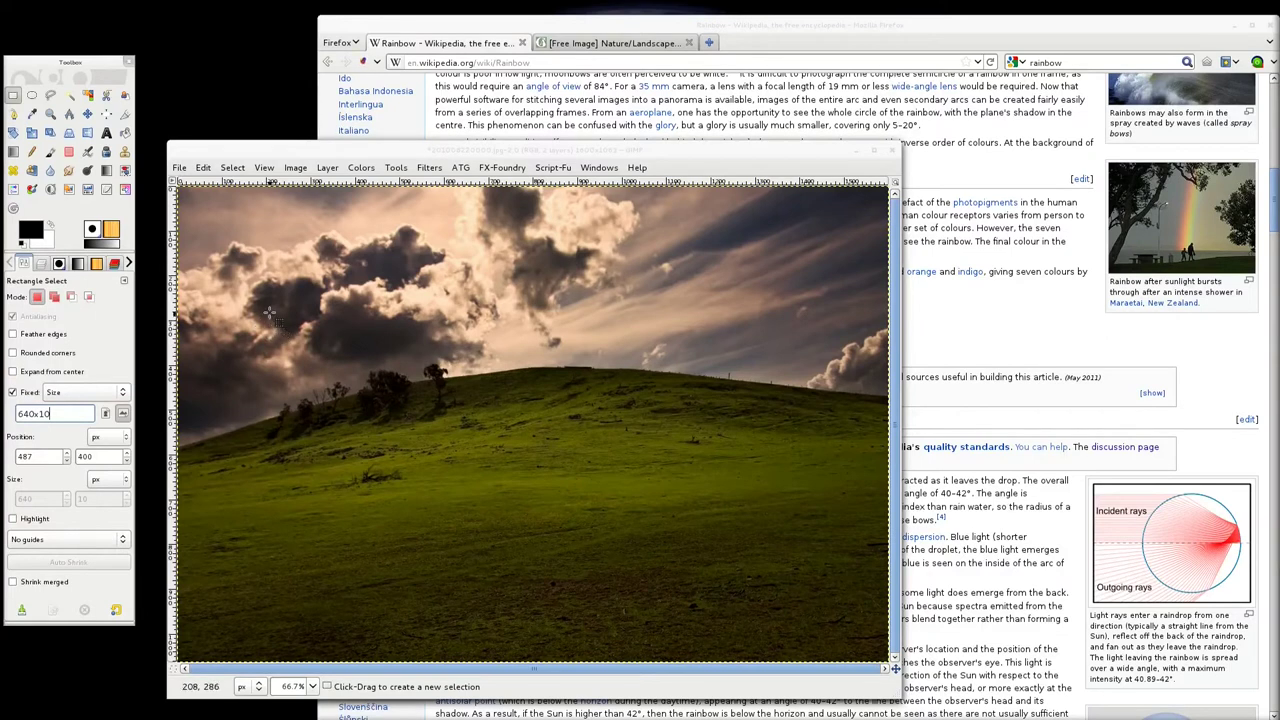
click(15, 96)
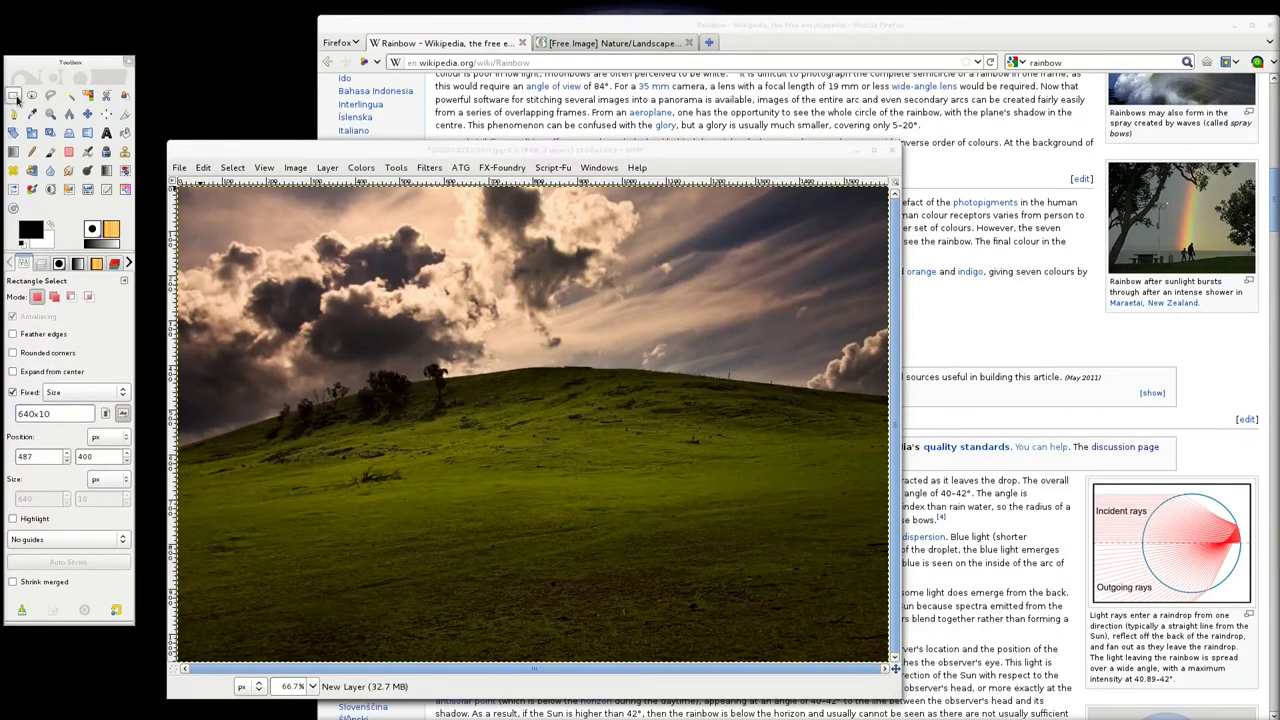
drag(308, 369, 548, 386)
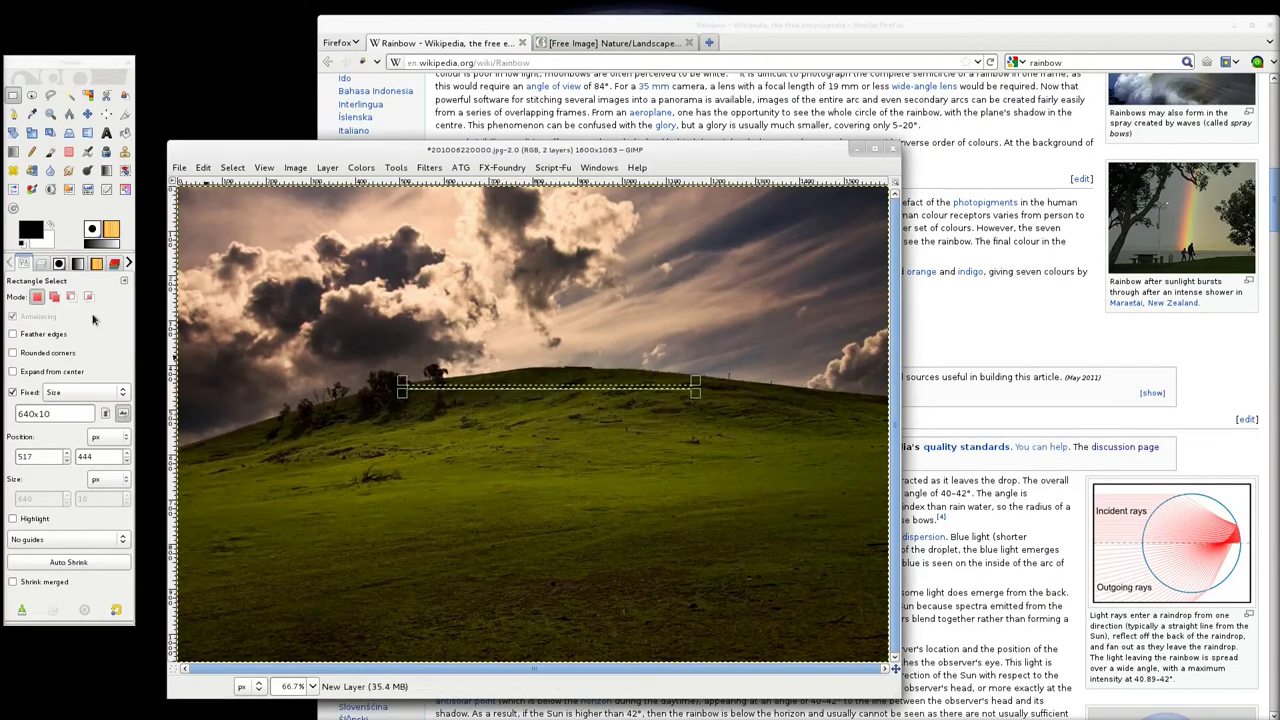
Step: Rename the new transparent layer as Duga
click(41, 263)
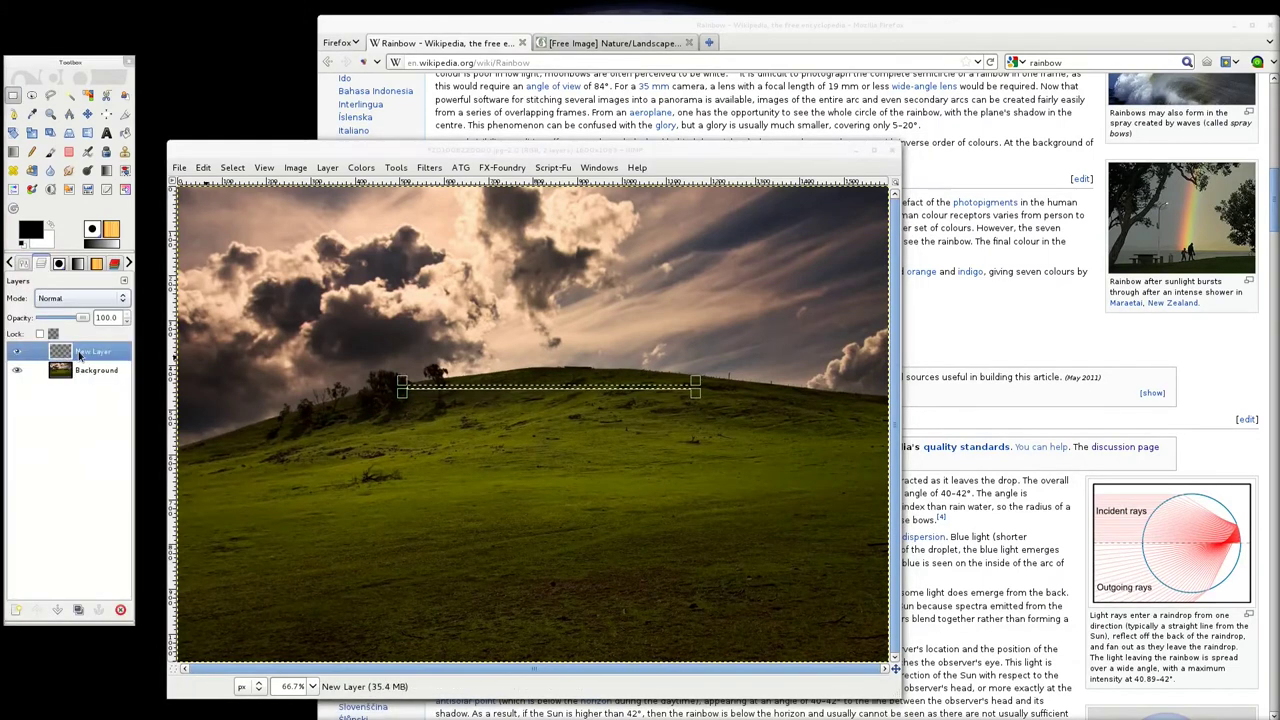
double_click(90, 352)
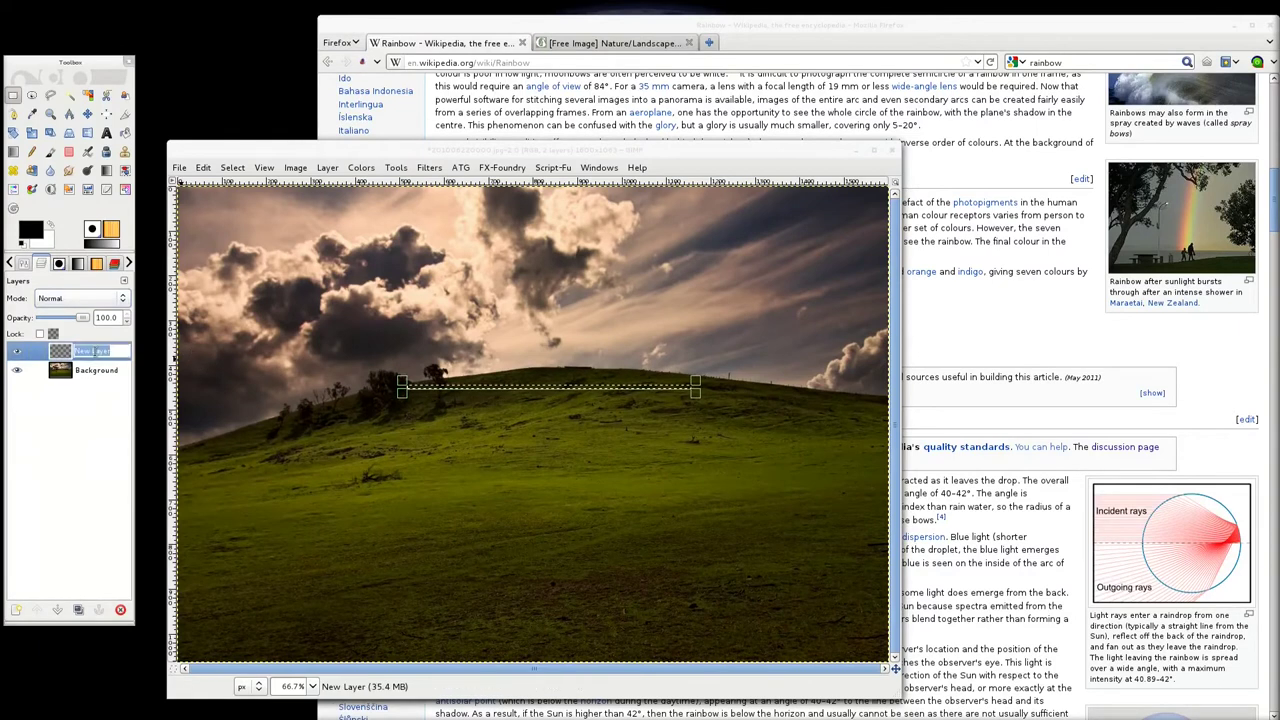
text(Rug)
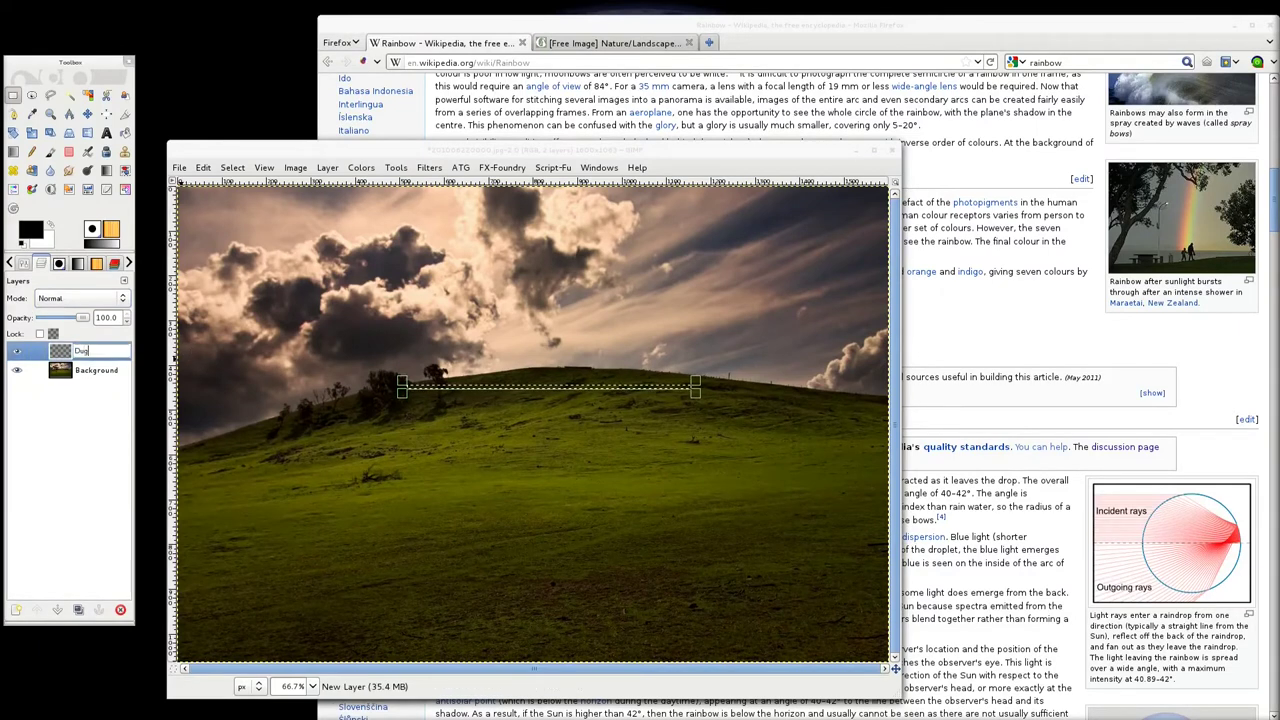
text(a)
key(Return)
Step: Move the thin rectangular selection up from the hill into the cloudy sky just above it
click(462, 390)
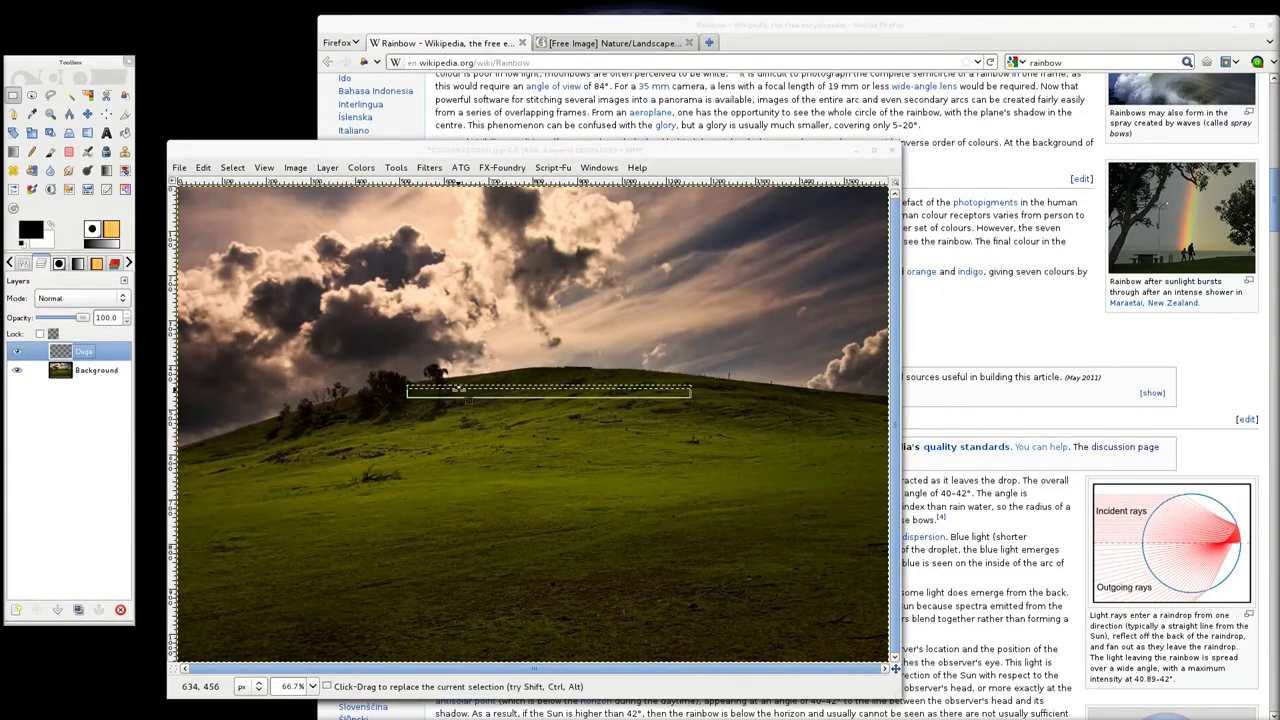
scroll(440, 388, up, 1)
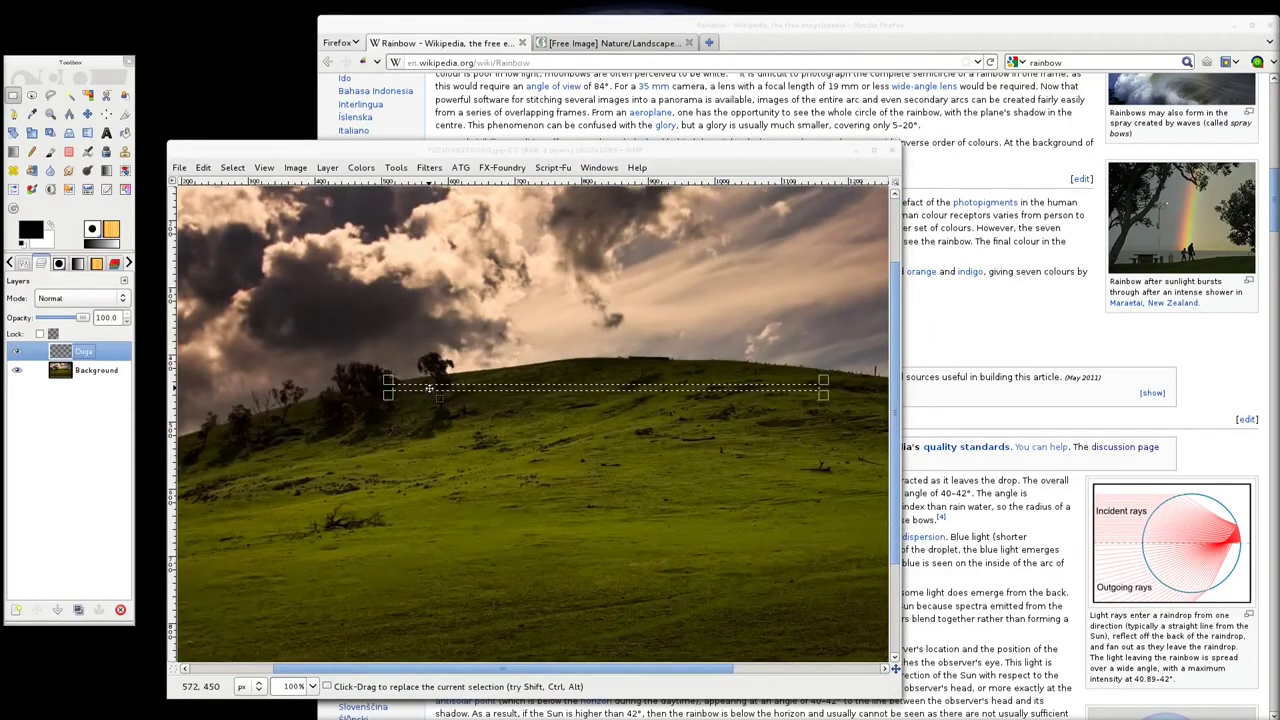
drag(428, 388, 408, 313)
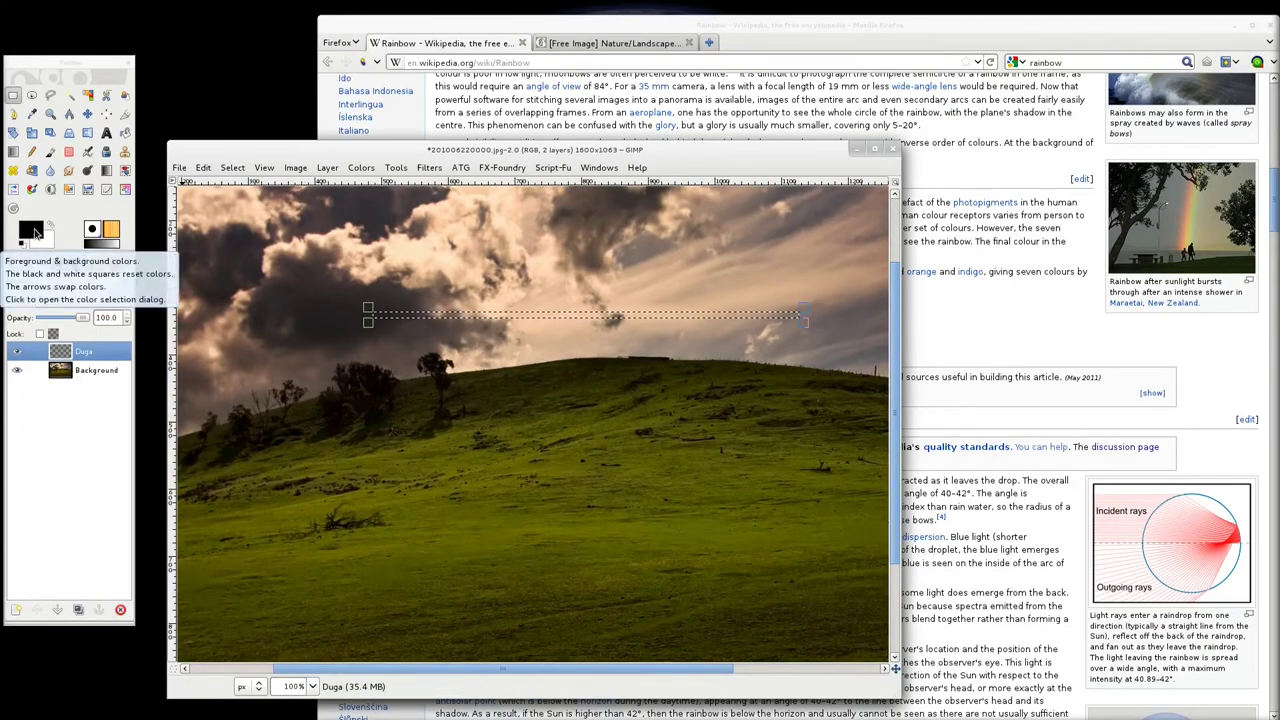
Step: Set the foreground colour to red (ff0000) by sampling the Red swatch in the Wikipedia article
click(31, 231)
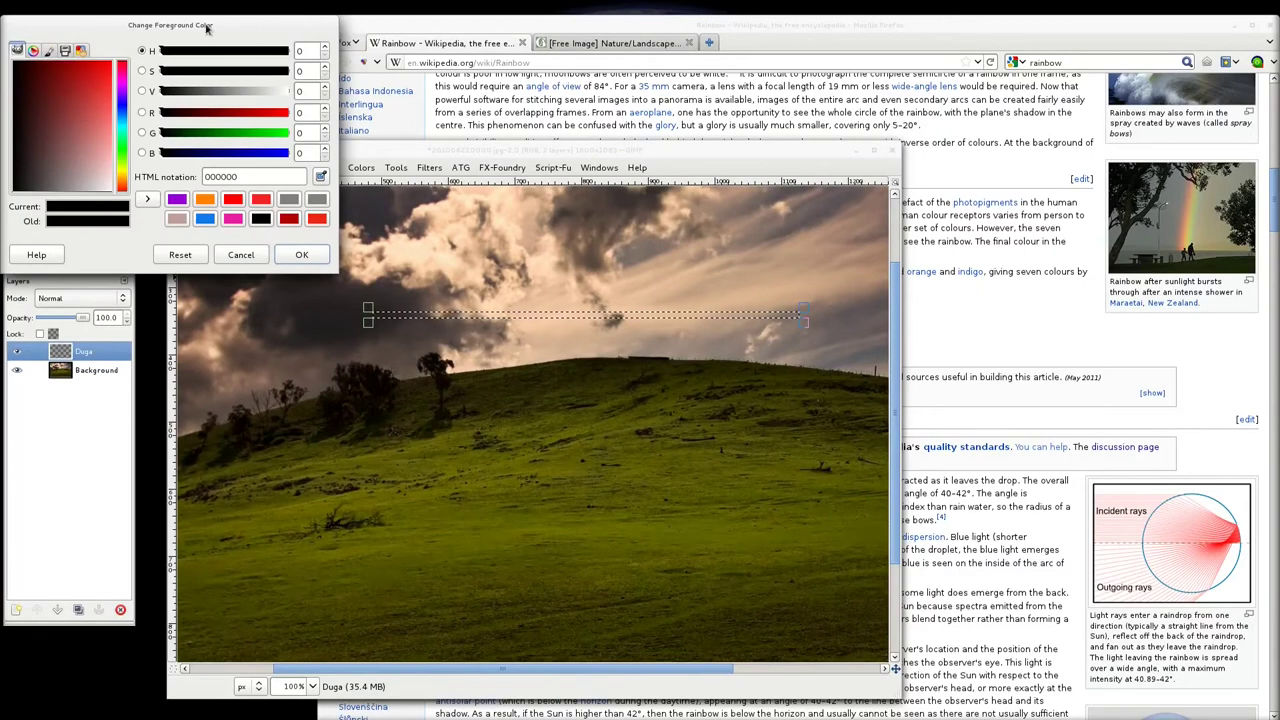
drag(209, 30, 212, 431)
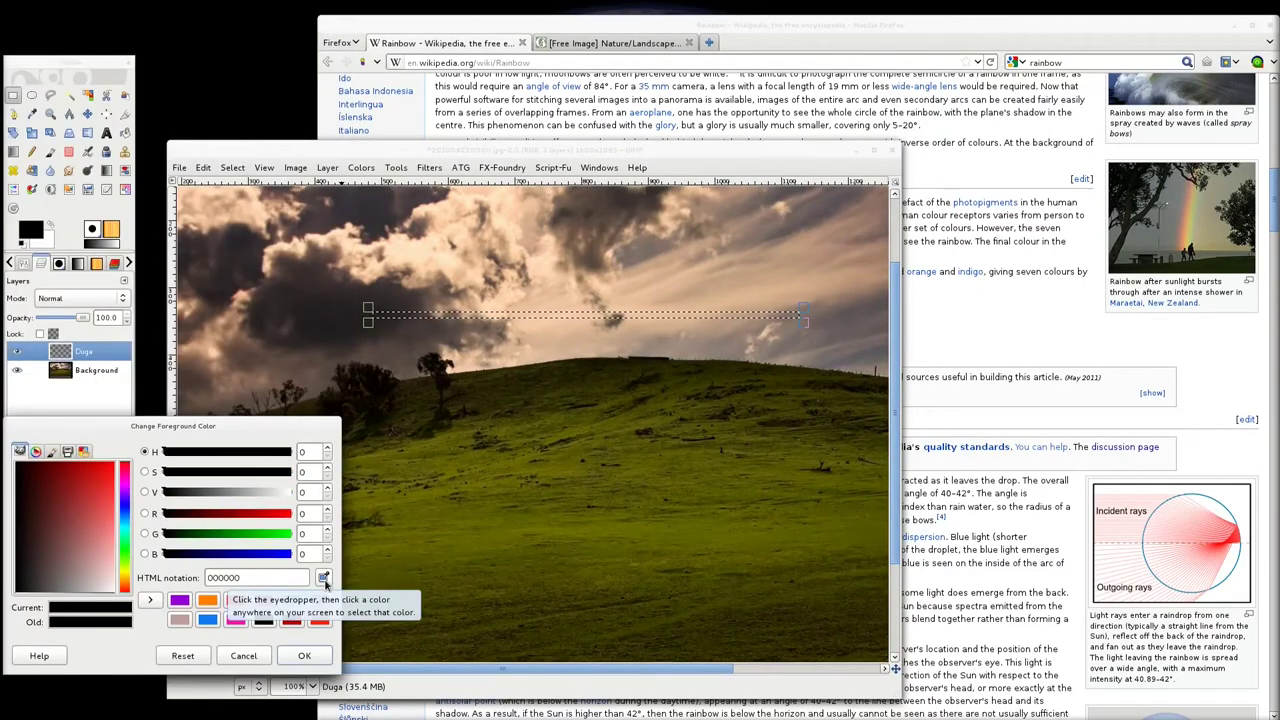
click(834, 26)
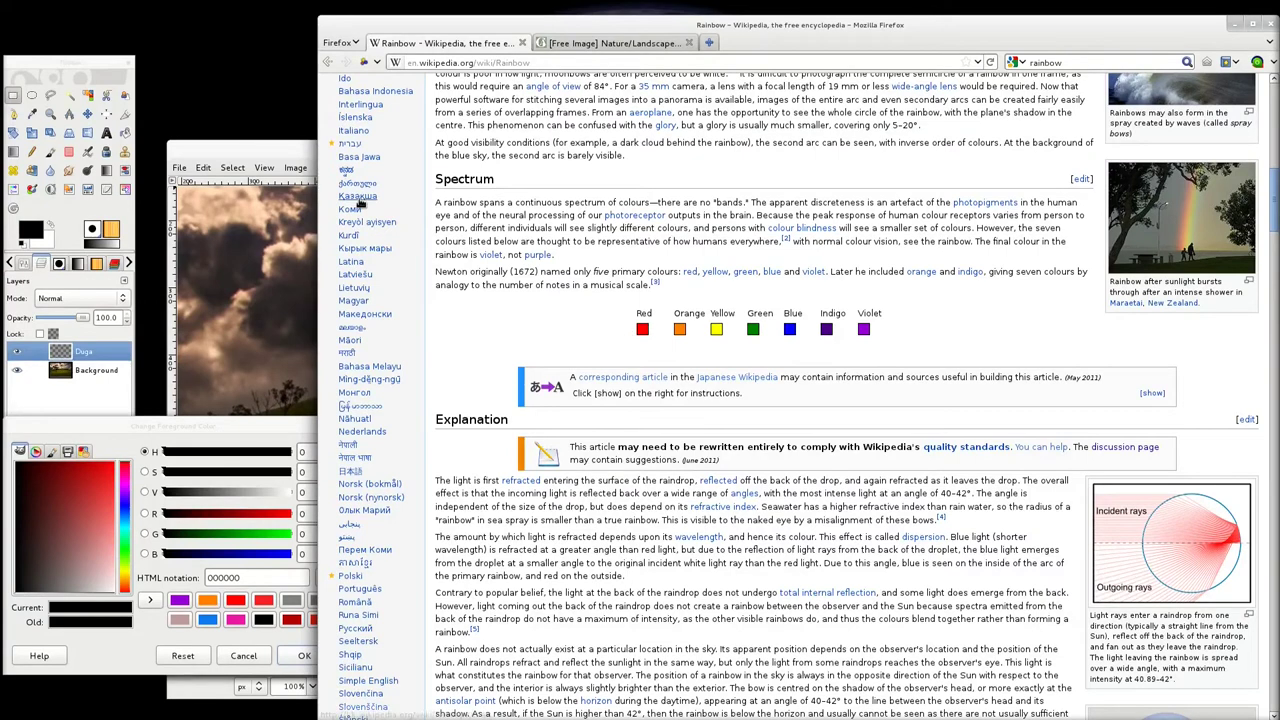
key(alt+Tab)
click(324, 578)
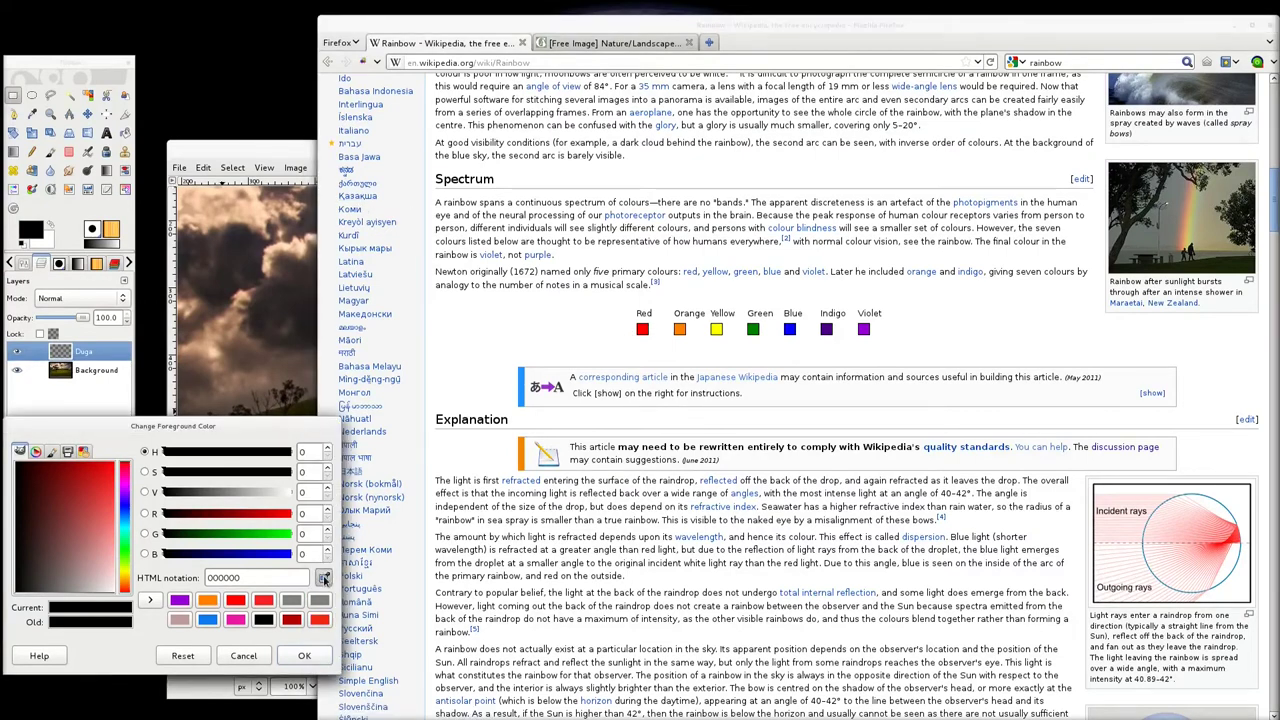
click(643, 327)
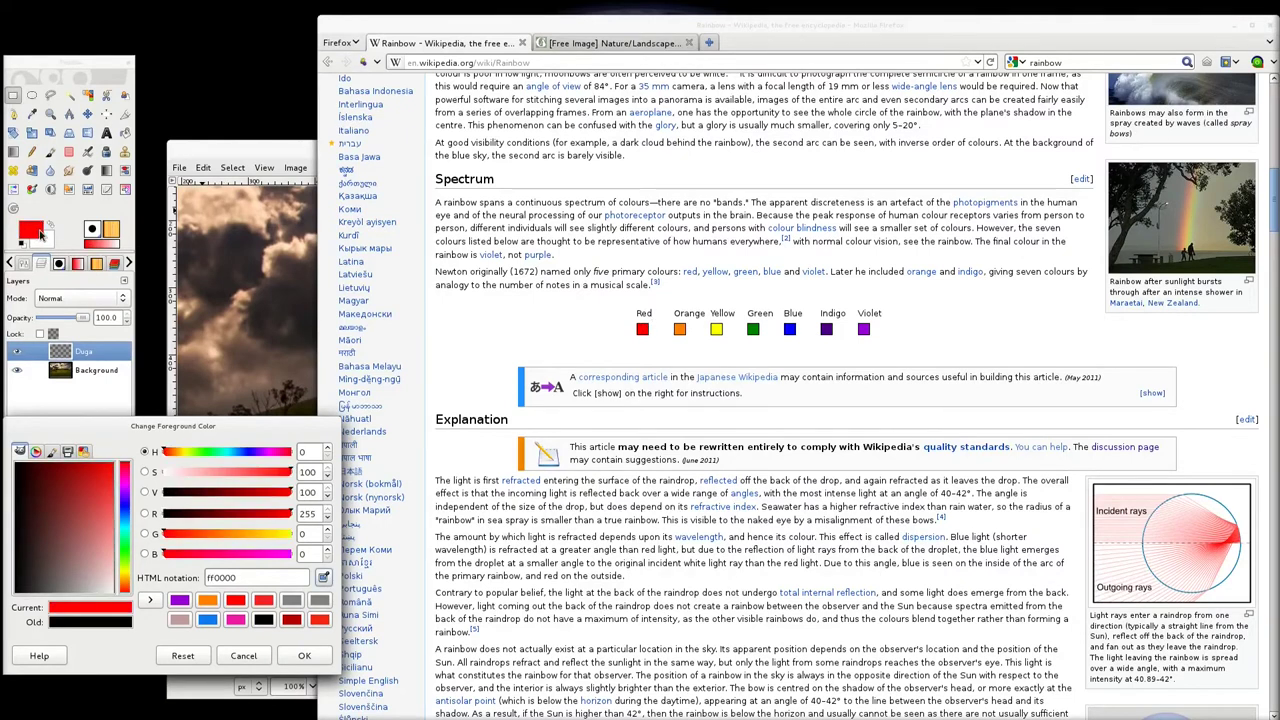
Step: Fill the thin selection in the sky with the red foreground colour on the Duga layer
click(242, 152)
drag(30, 231, 446, 312)
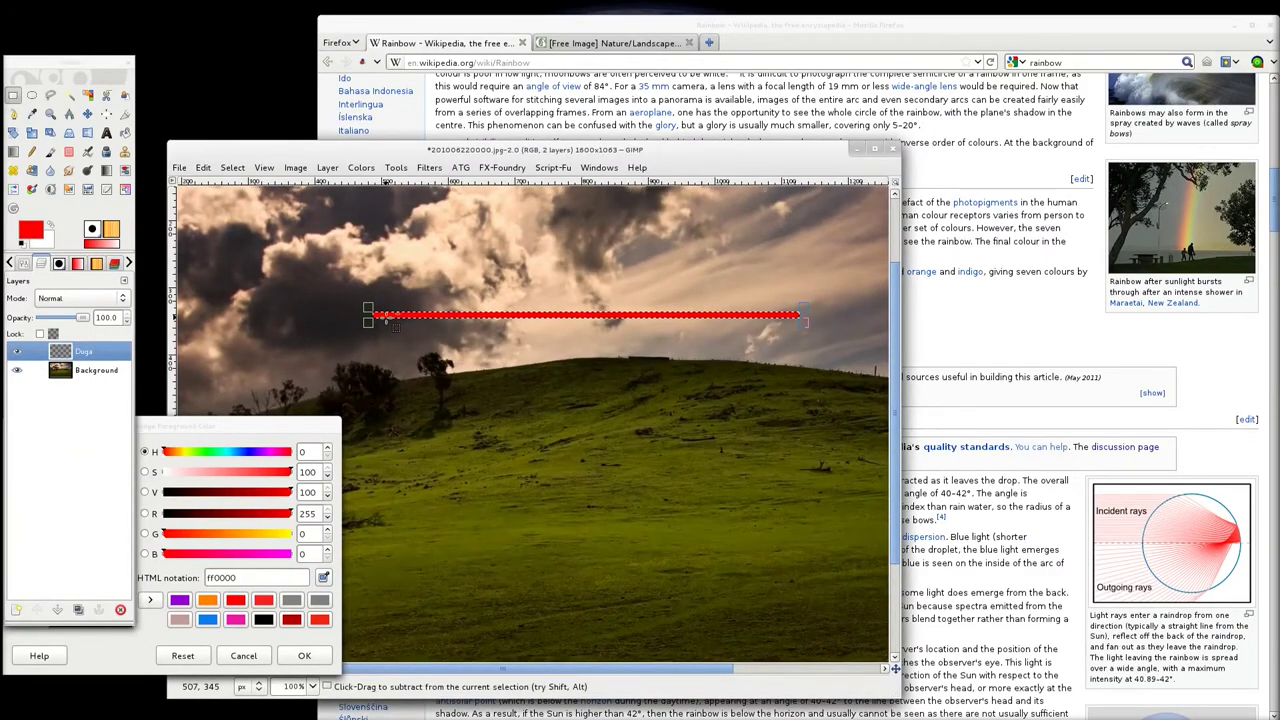
scroll(386, 318, up, 1)
scroll(533, 316, down, 1)
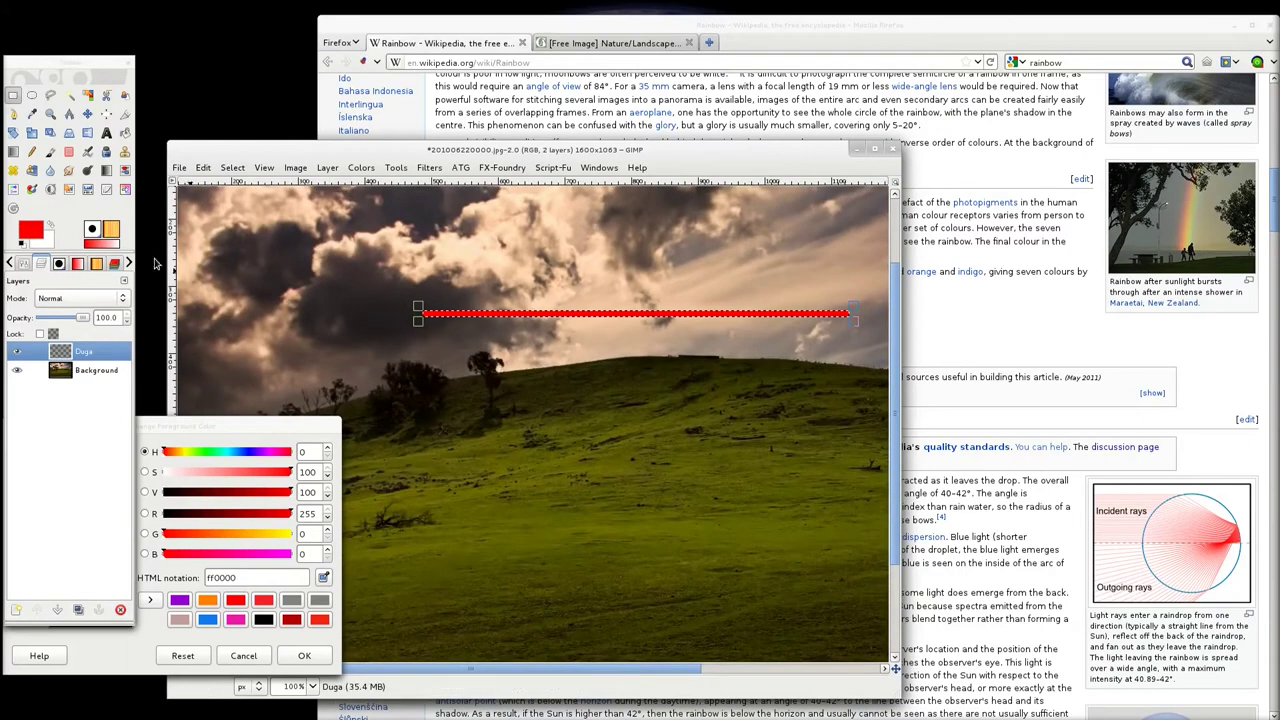
Step: Move the rectangular selection down so it sits directly below the red stripe, and check the alignment up close
click(10, 98)
mouse_move(636, 314)
mouse_down()
mouse_move(589, 394)
mouse_move(635, 320)
mouse_up()
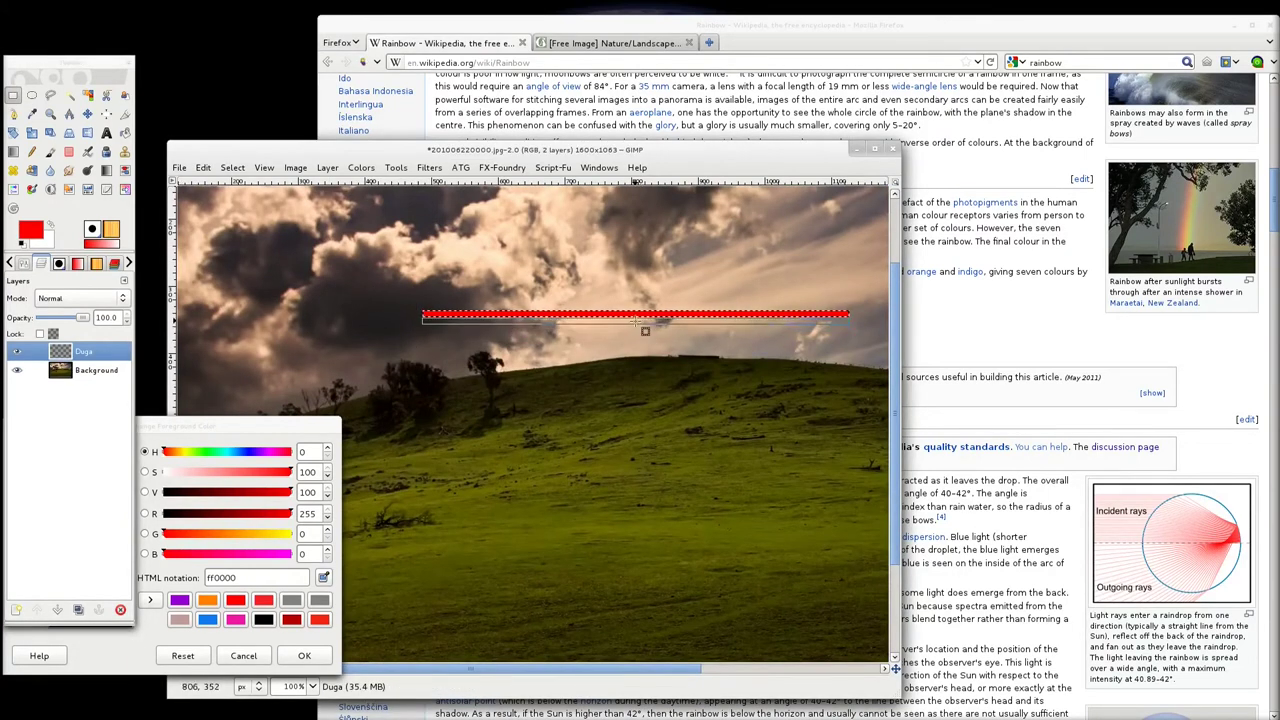
scroll(430, 250, up, 5)
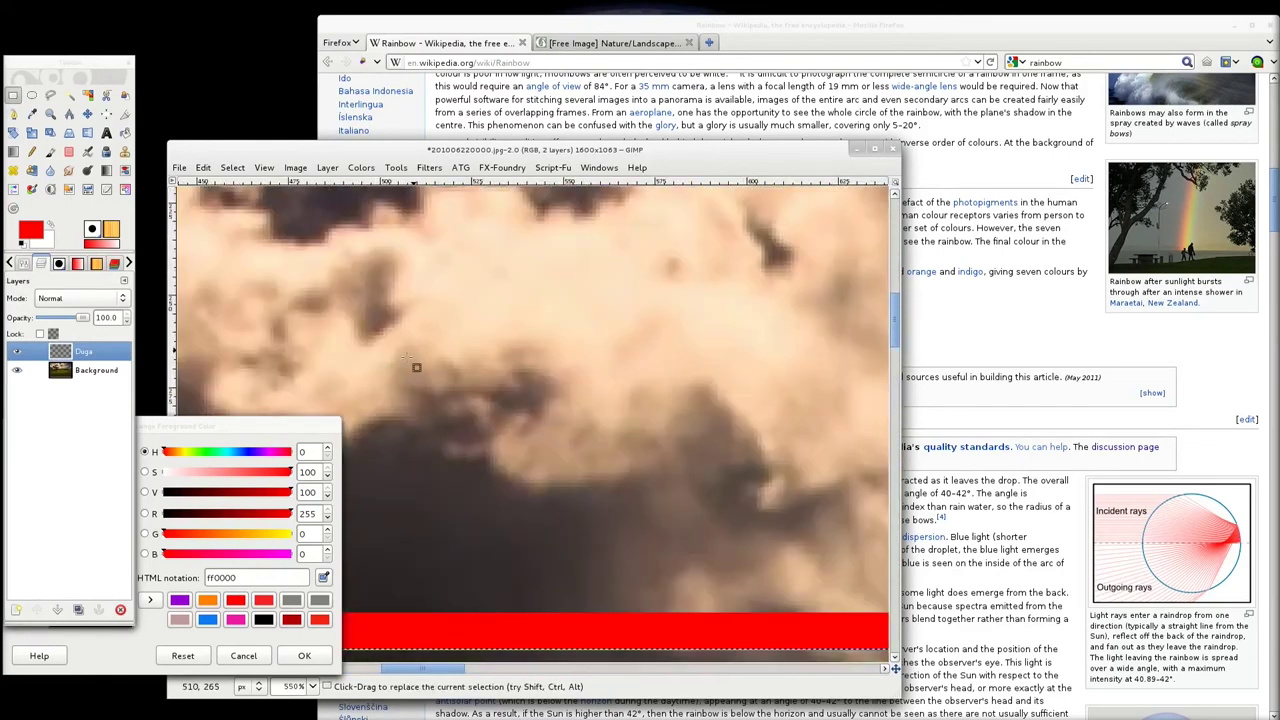
scroll(410, 368, down, 5)
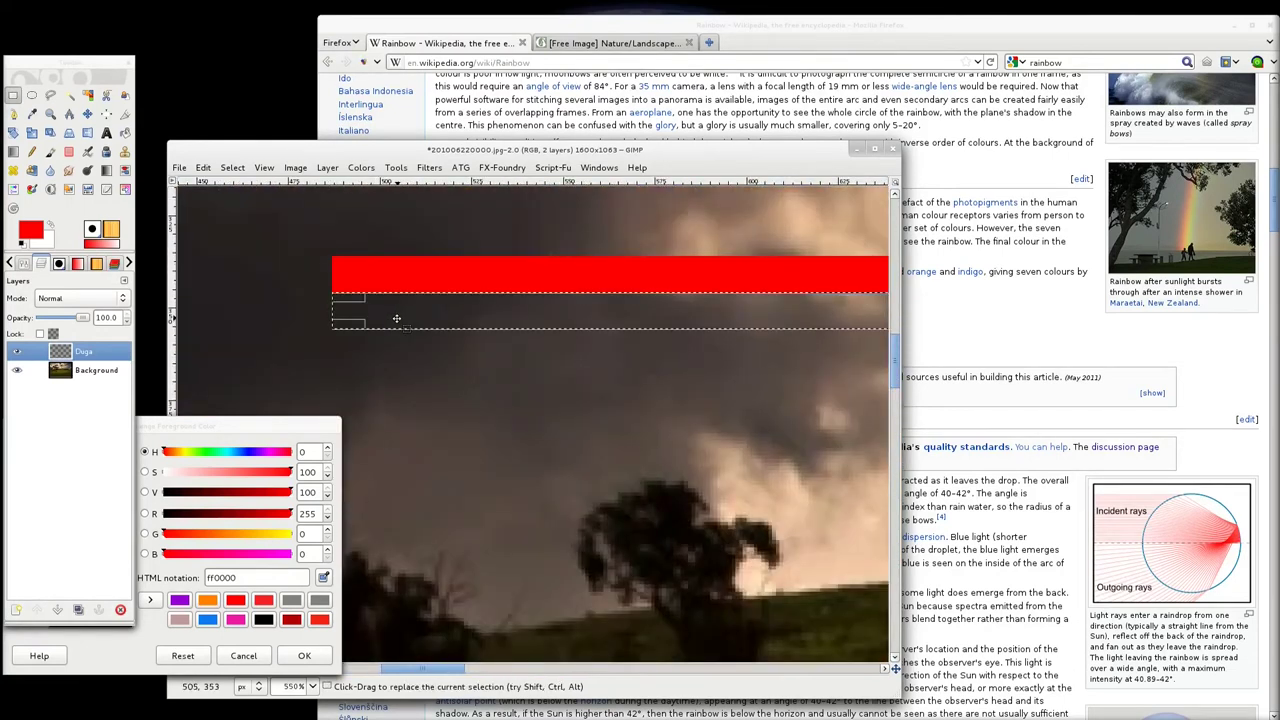
scroll(363, 303, up, 2)
scroll(346, 303, up, 2)
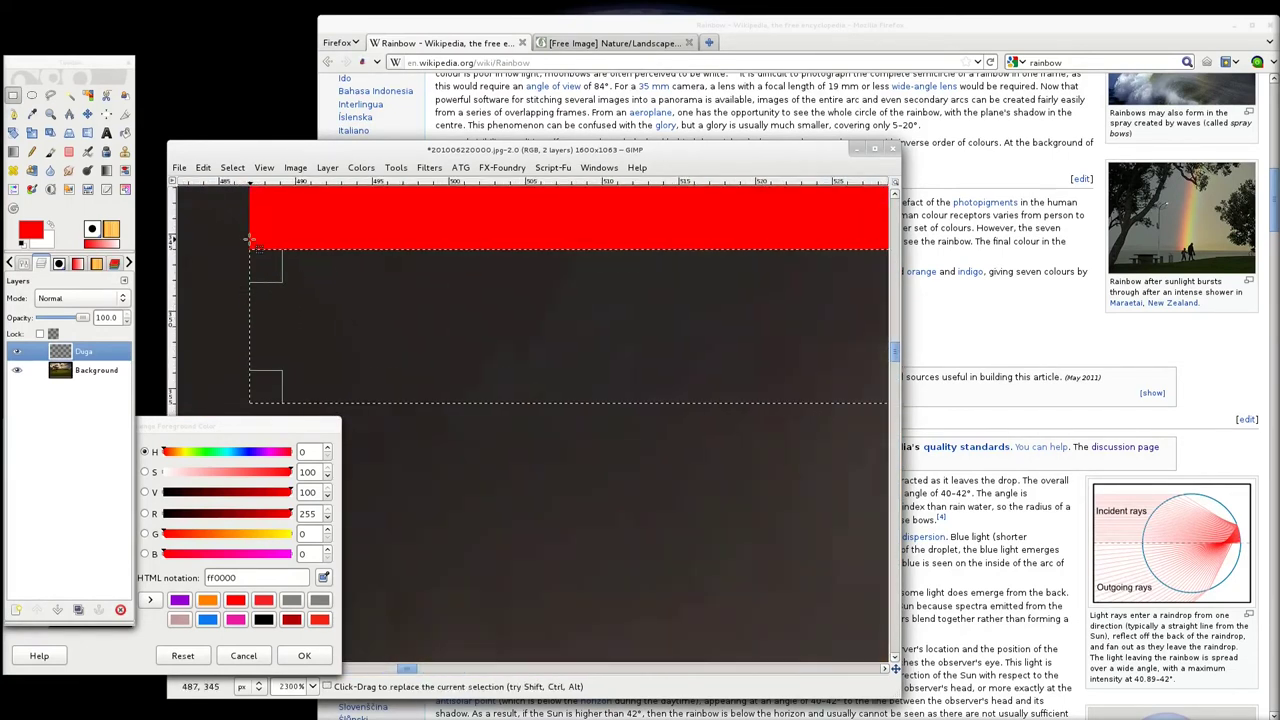
drag(311, 311, 339, 295)
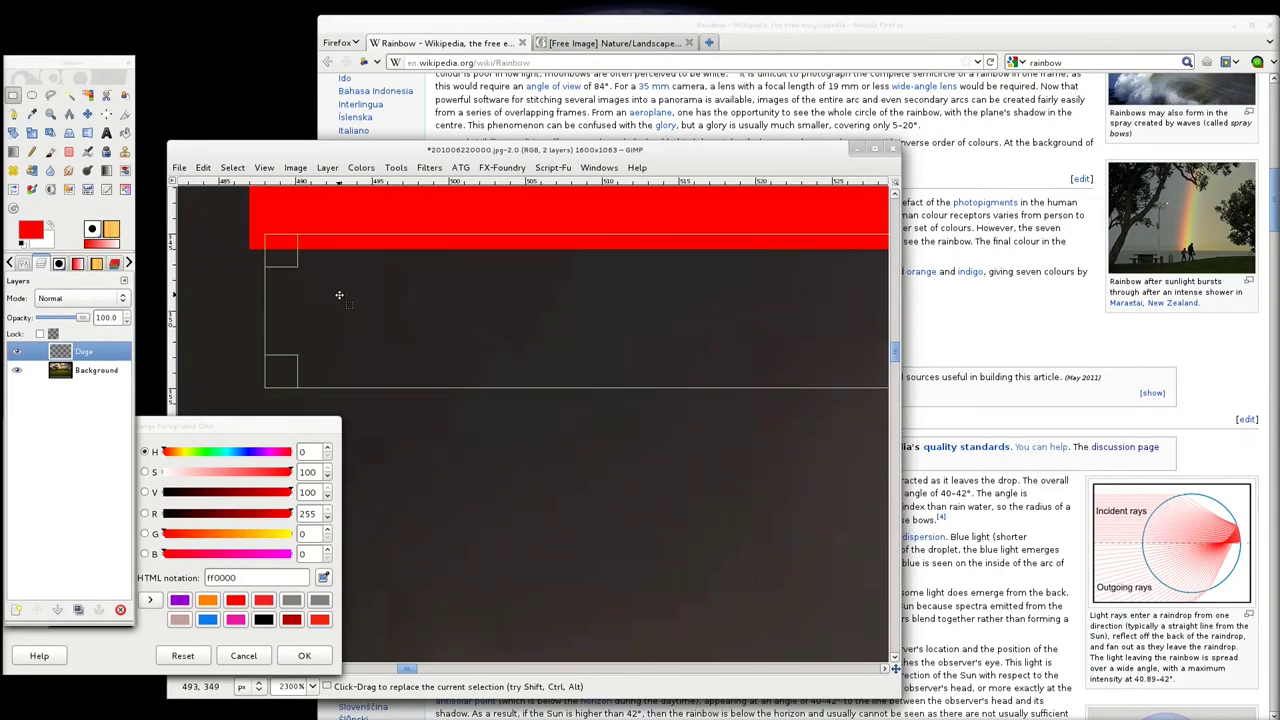
key(ctrl+z)
key(ctrl+z)
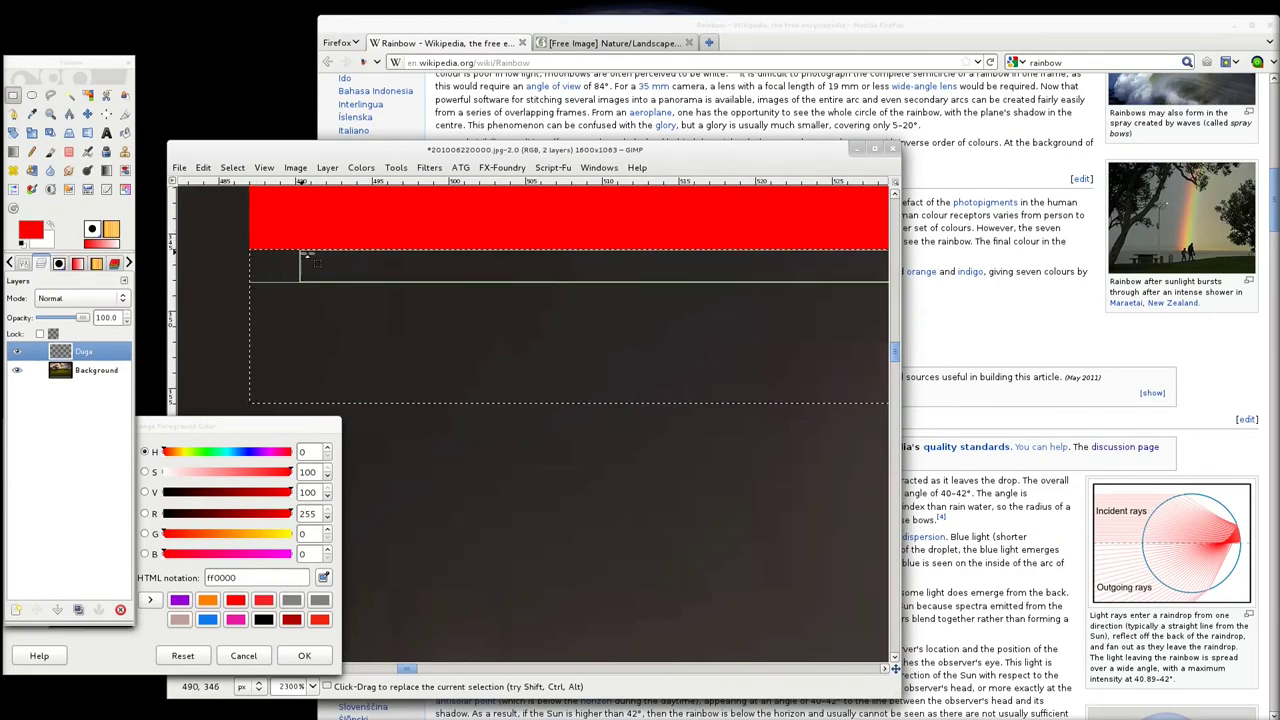
scroll(701, 324, down, 1)
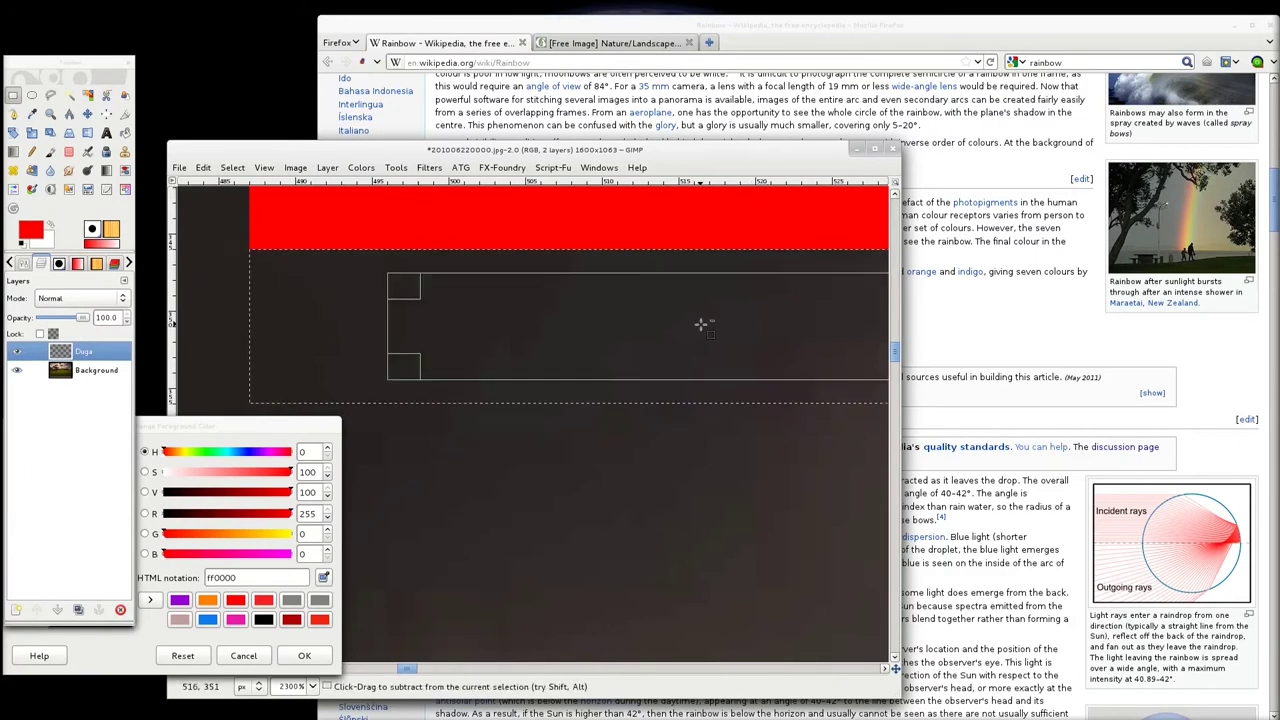
scroll(701, 323, down, 5)
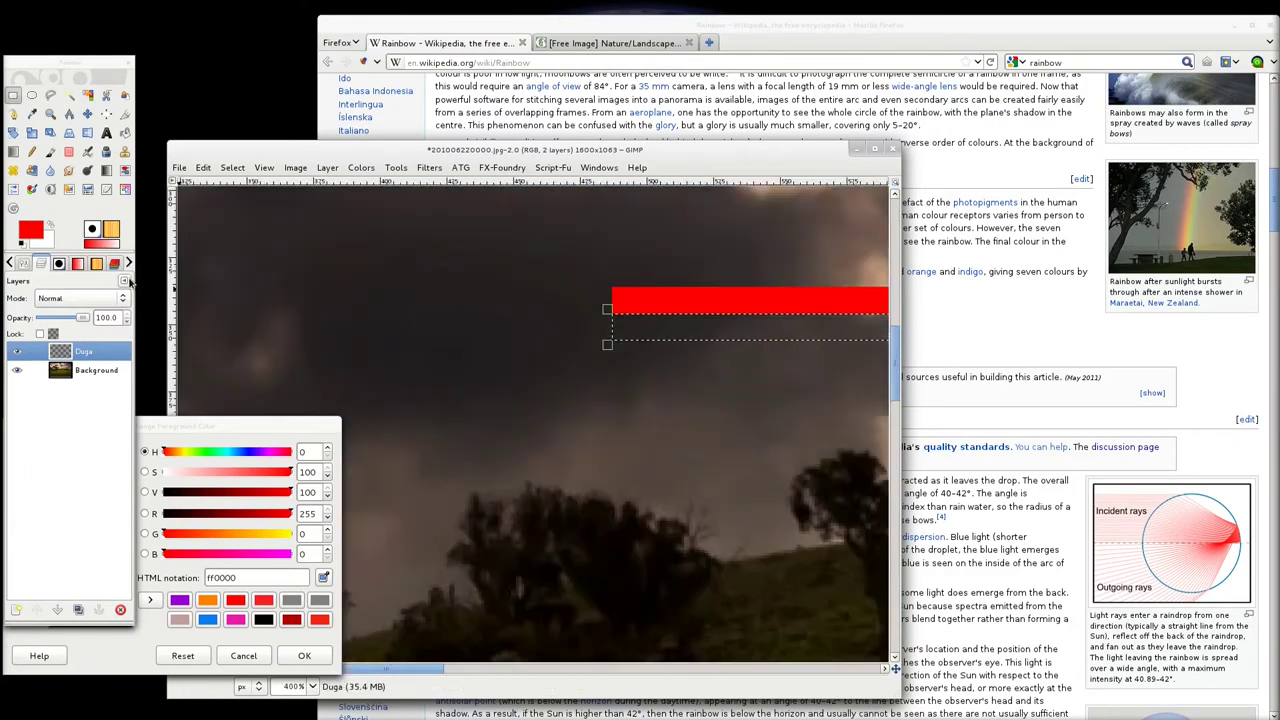
Step: Sample the Orange swatch (ff8000) in the Wikipedia article as foreground colour and fill the selection below the red stripe with it
click(323, 578)
click(783, 36)
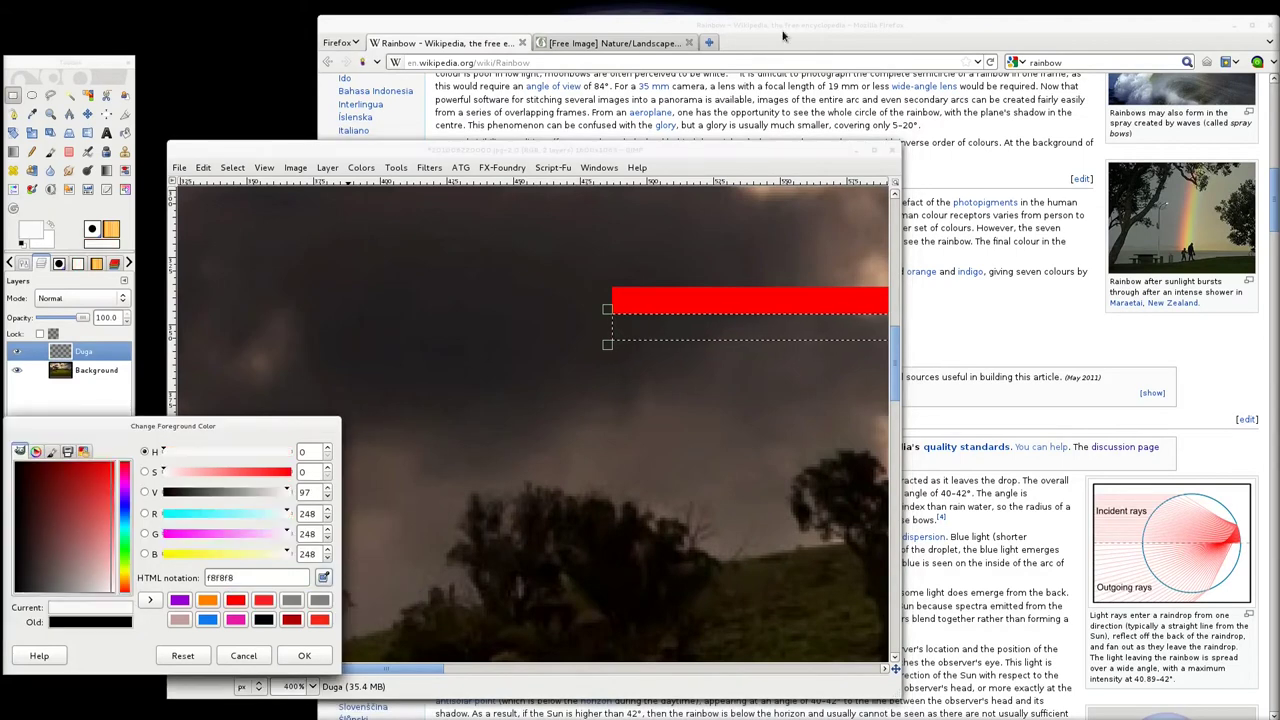
click(783, 36)
click(270, 441)
click(323, 578)
click(681, 328)
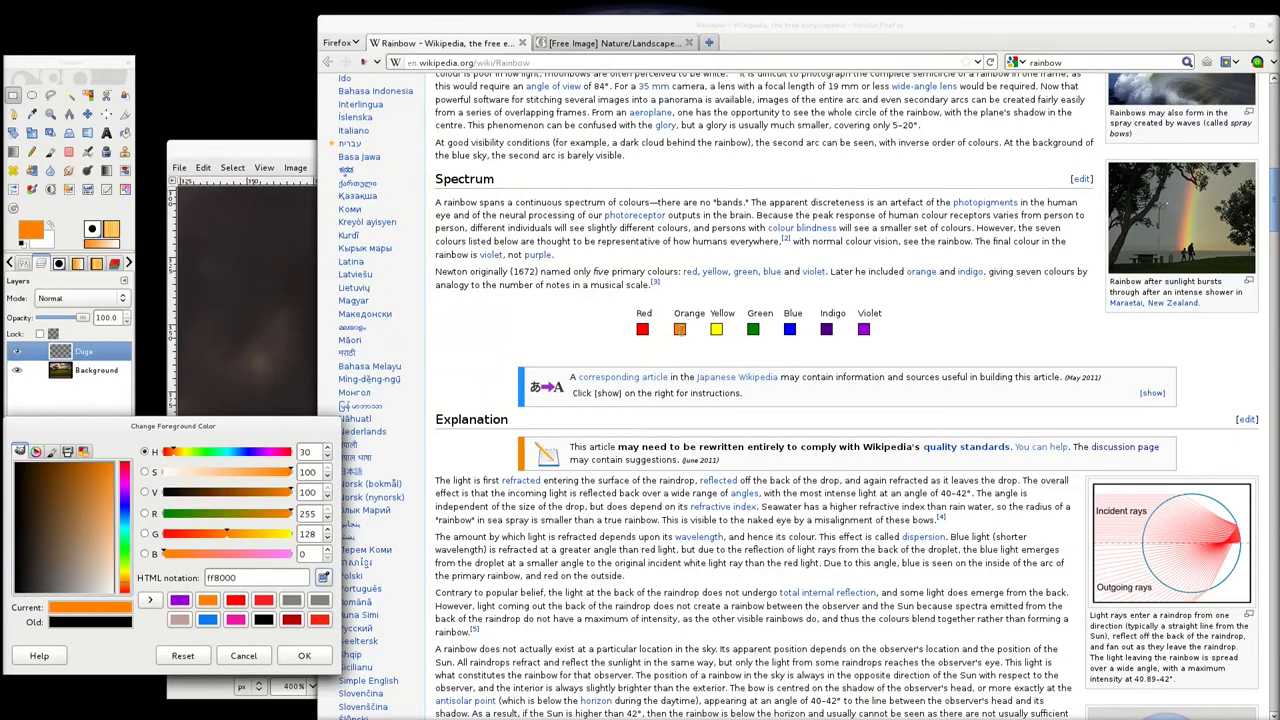
click(281, 155)
drag(29, 226, 665, 325)
Step: Move the rectangular selection down so it sits directly below the orange stripe, and check the edge alignment up close
click(12, 96)
drag(743, 371, 867, 369)
drag(187, 376, 871, 370)
drag(587, 369, 692, 358)
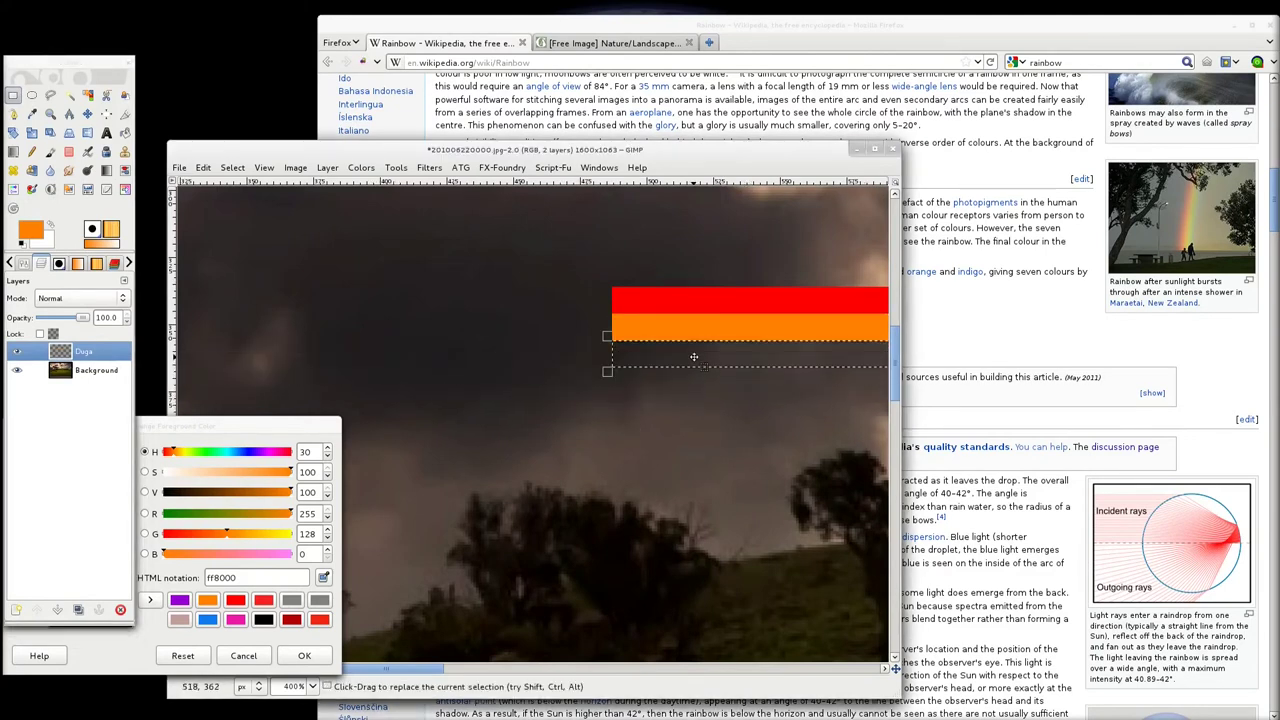
scroll(605, 353, up, 2)
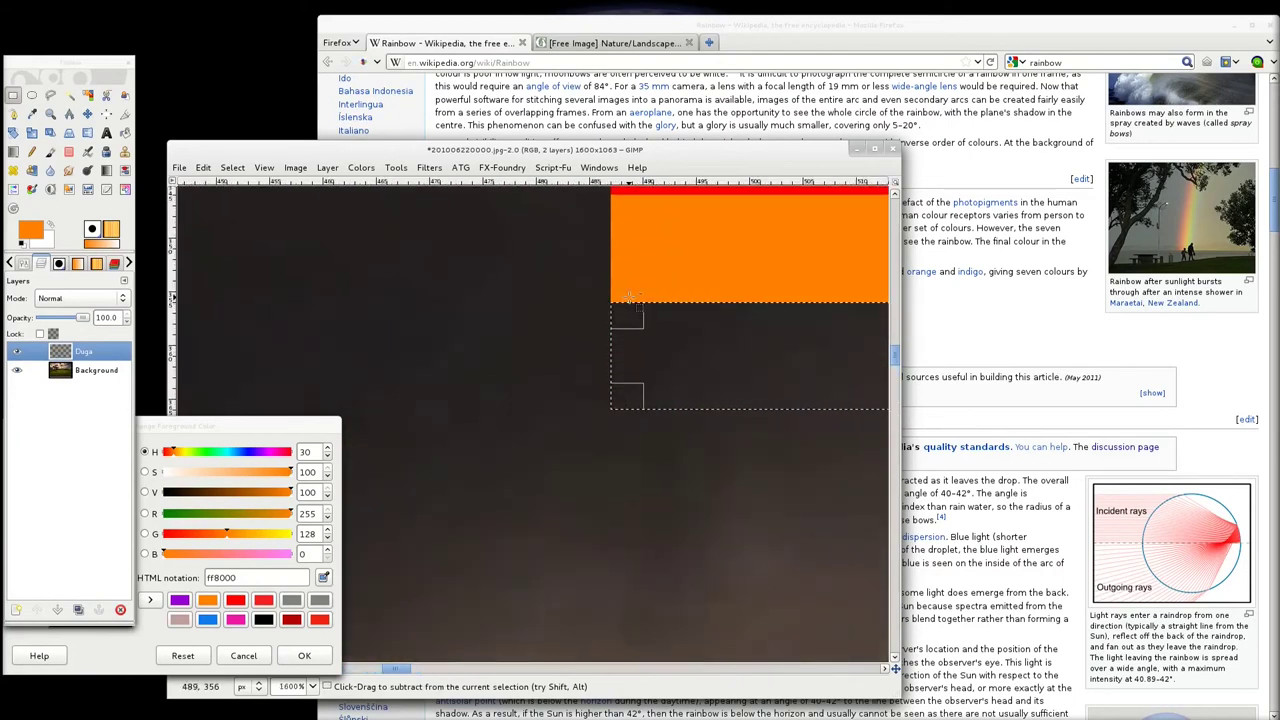
scroll(708, 345, up, 1)
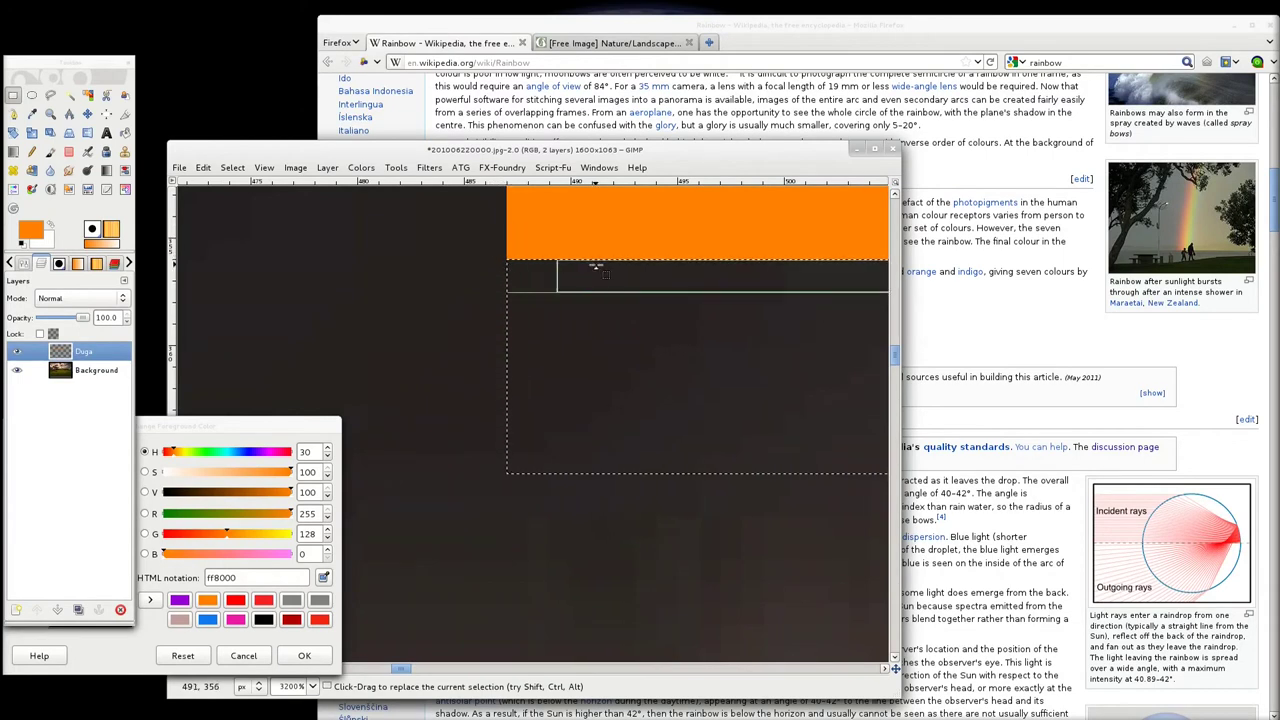
scroll(567, 272, up, 3)
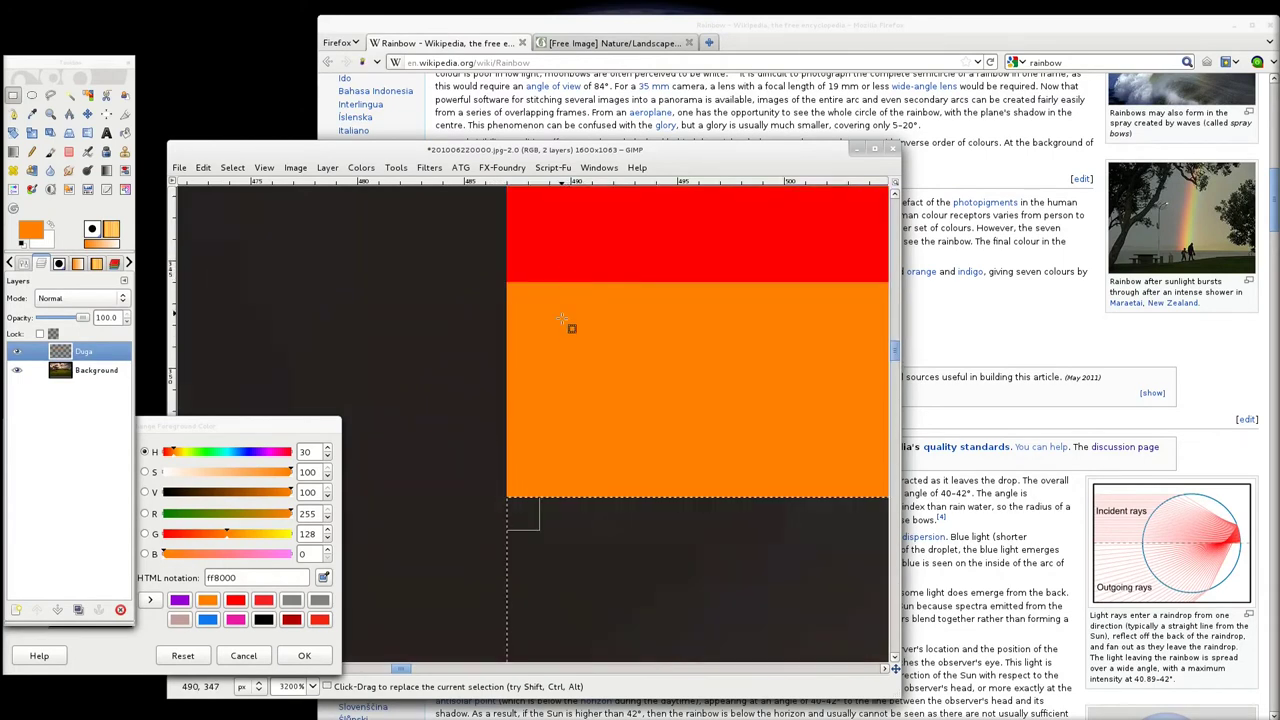
scroll(563, 354, down, 3)
scroll(587, 333, down, 1)
scroll(588, 332, down, 5)
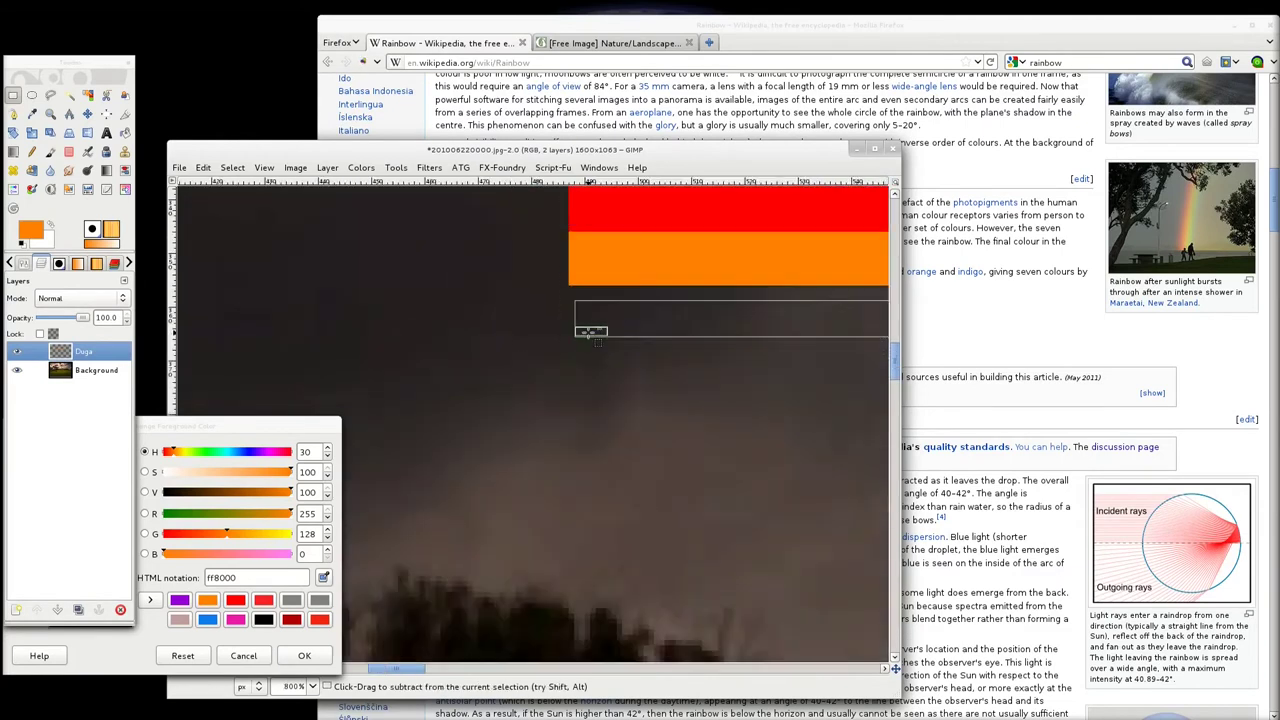
Step: Sample the Yellow swatch (ffff00) in the Wikipedia article as foreground colour and fill the selection below the orange stripe with it
click(785, 36)
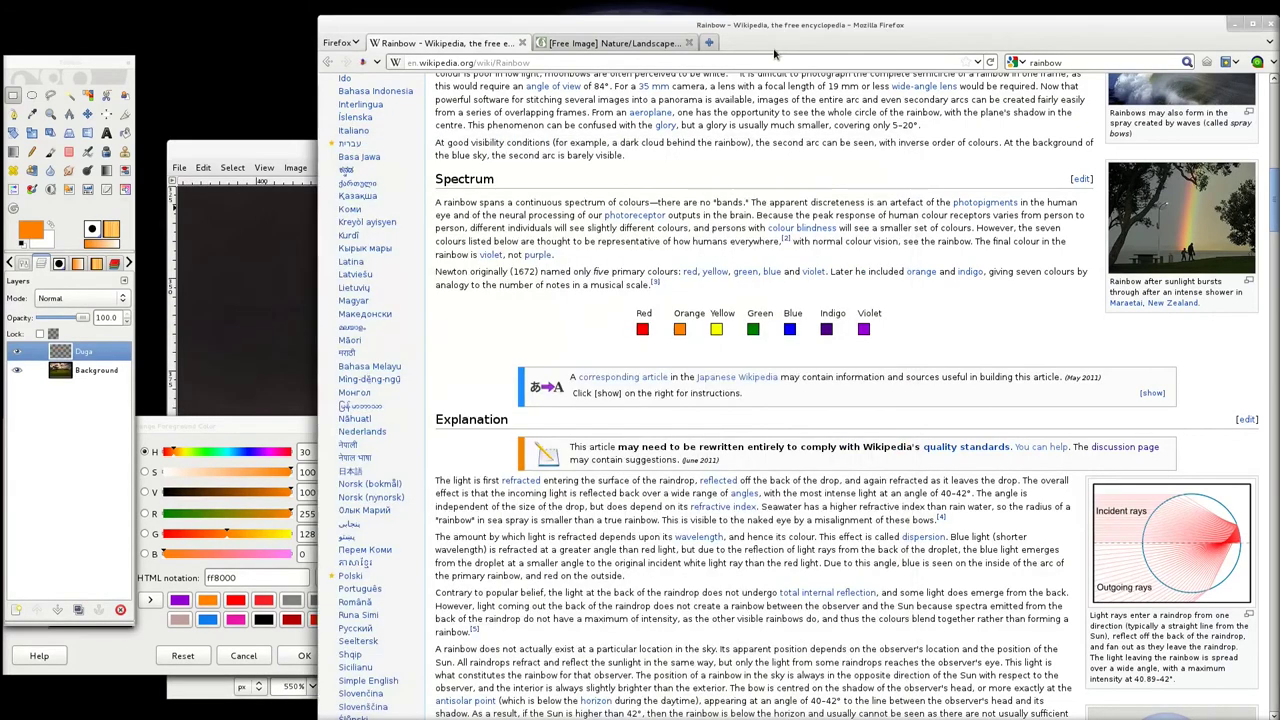
click(275, 427)
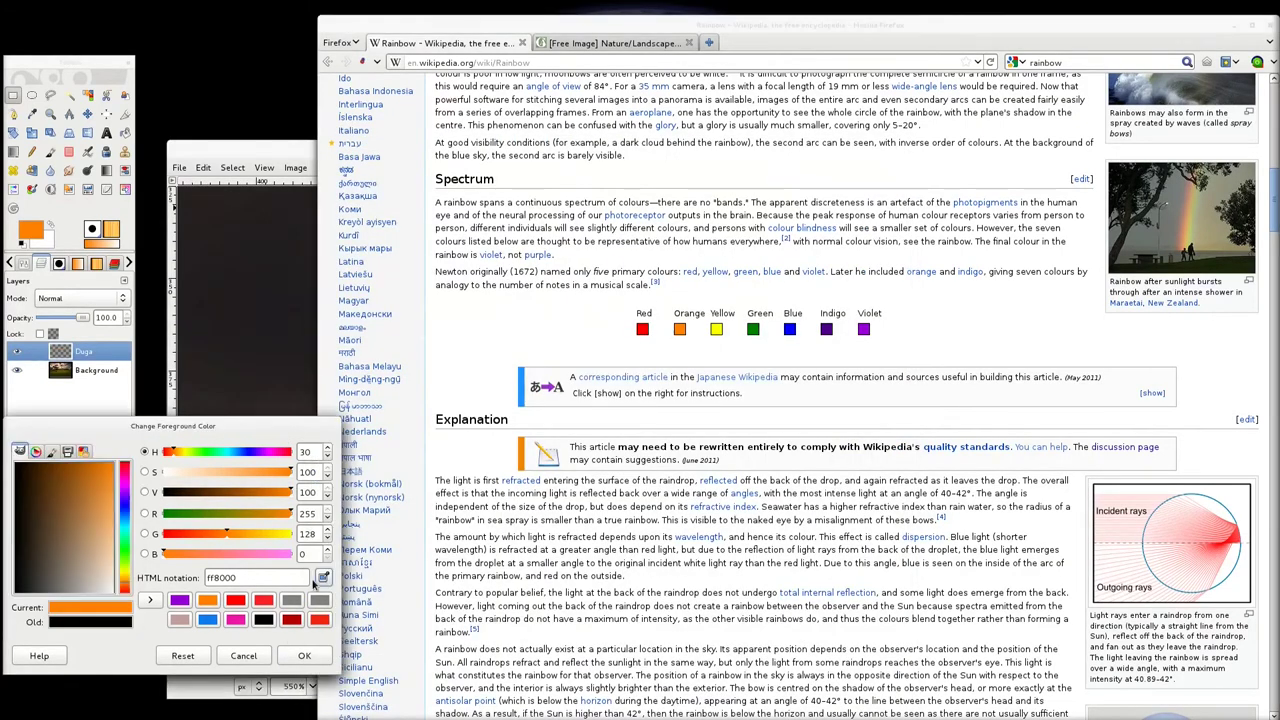
click(322, 578)
click(717, 330)
click(198, 148)
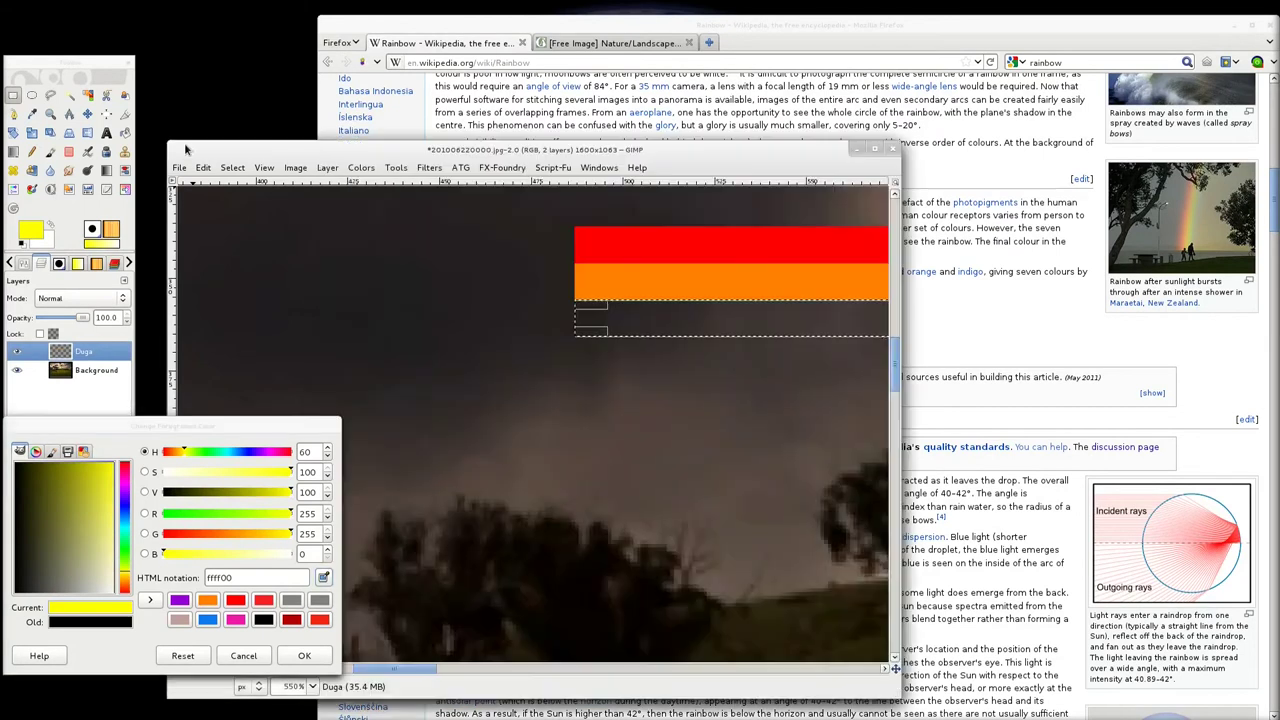
drag(30, 230, 658, 319)
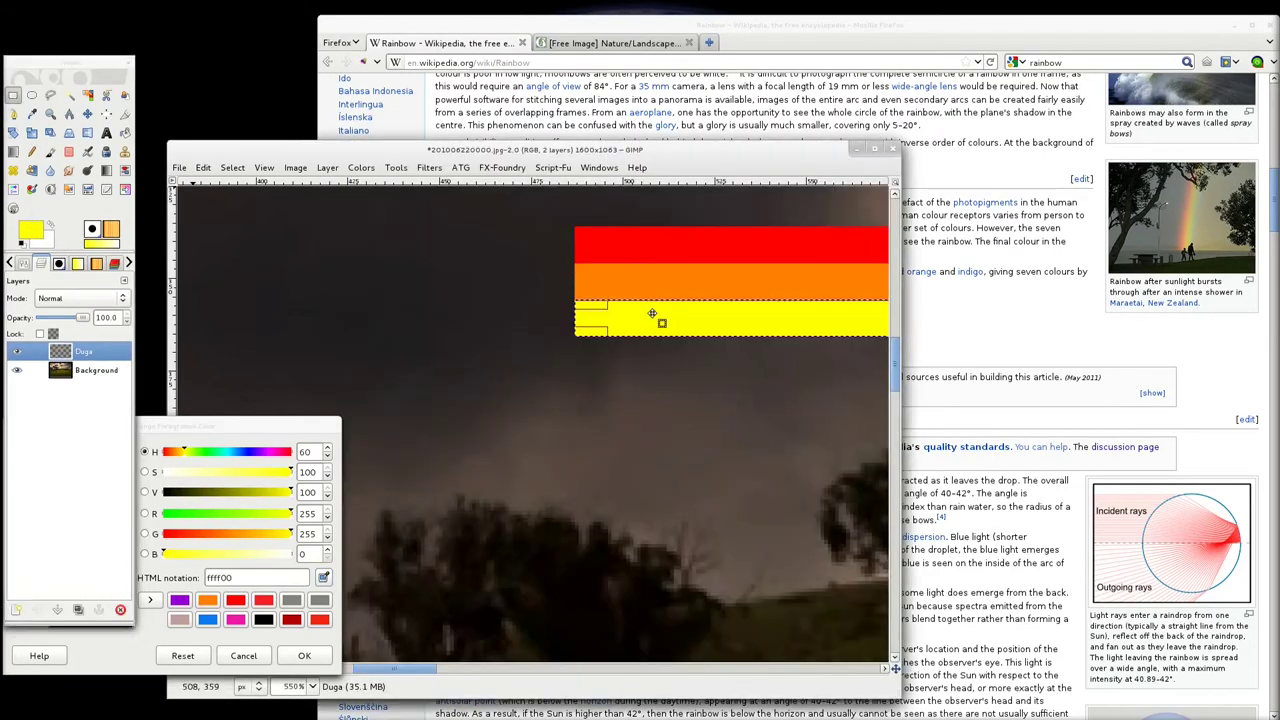
Step: Move the rectangular selection directly below the yellow stripe and check that its edges line up
drag(566, 362, 167, 367)
drag(260, 385, 678, 355)
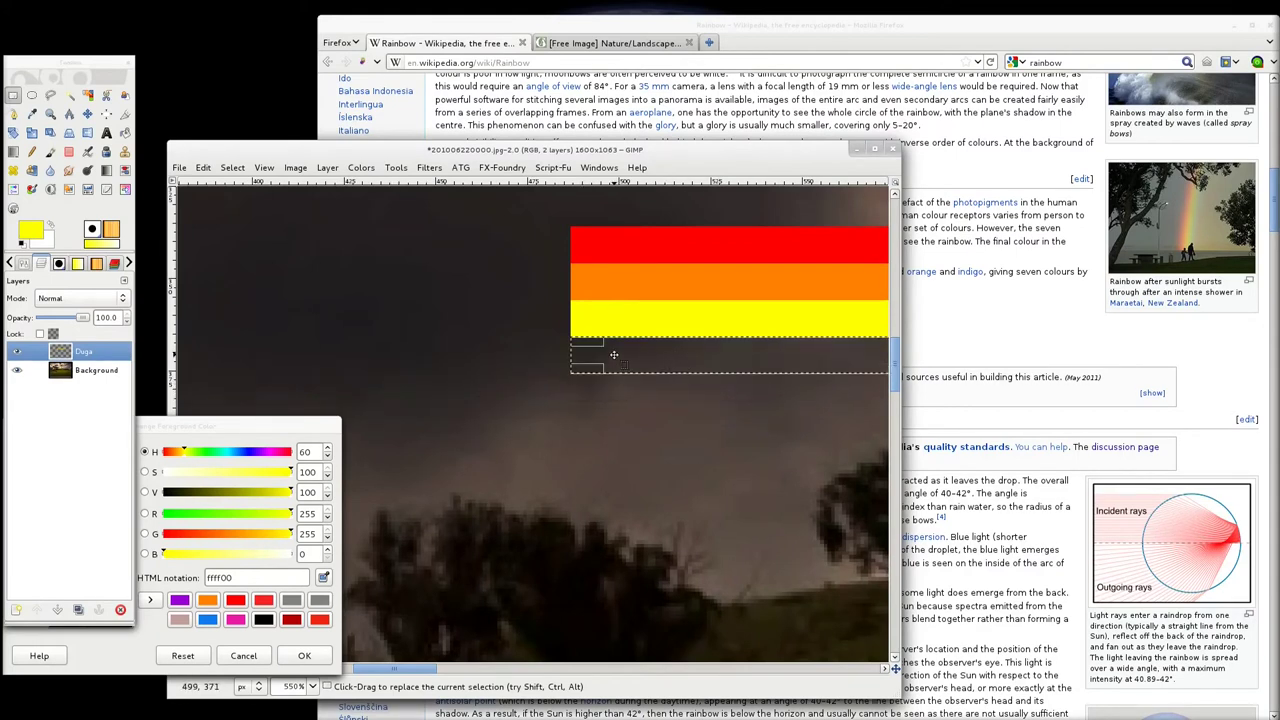
scroll(595, 345, up, 5)
scroll(567, 327, down, 7)
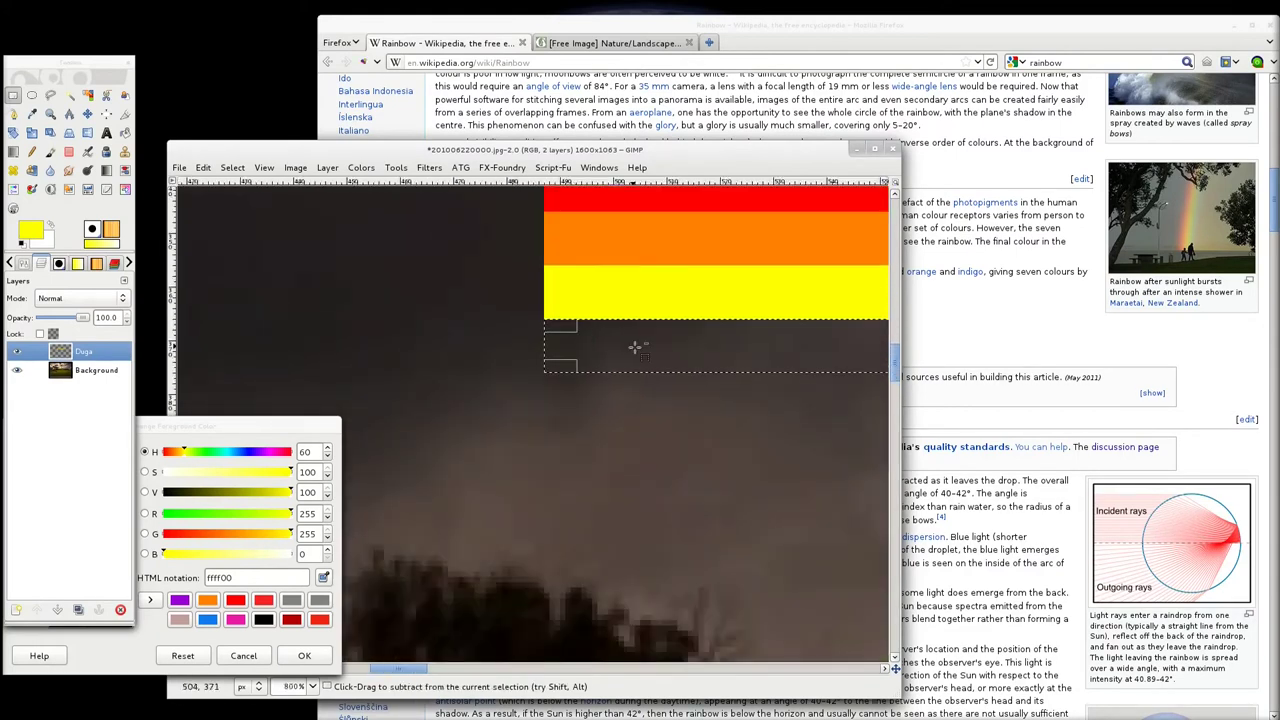
Step: Sample the Green swatch (008000) in the Wikipedia article as foreground colour and fill the selection below the yellow stripe with it
click(778, 30)
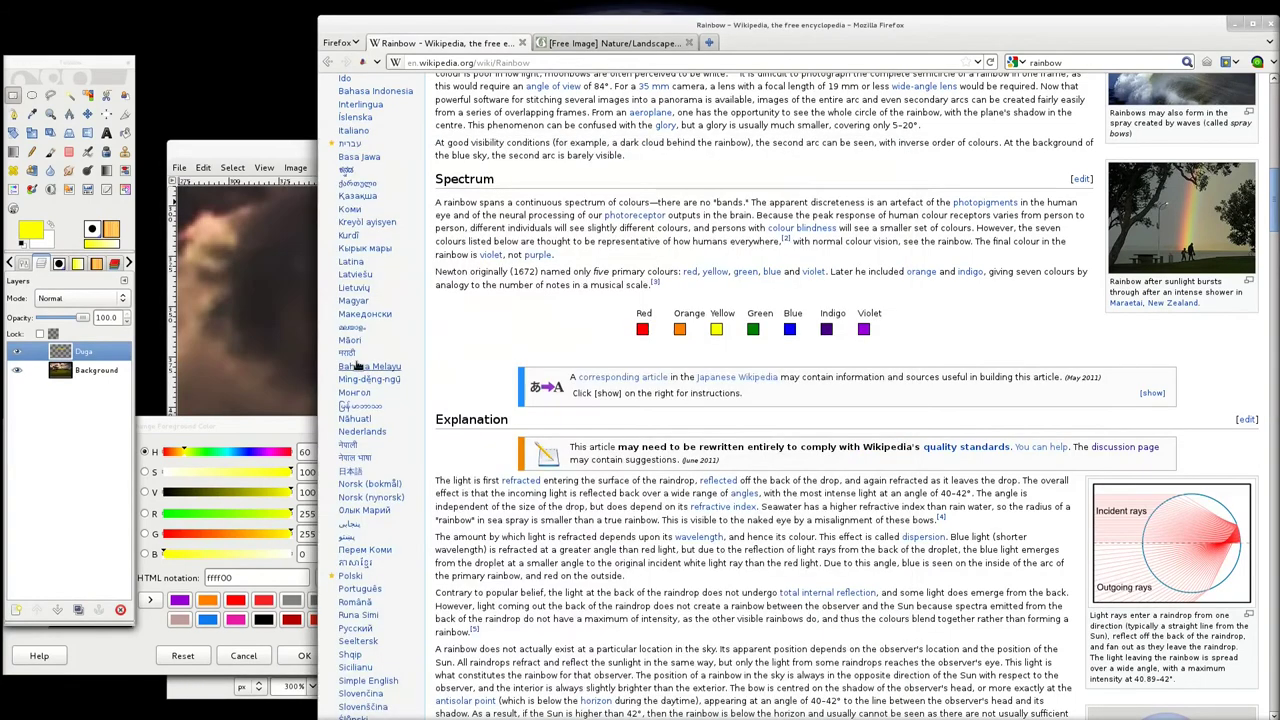
click(282, 427)
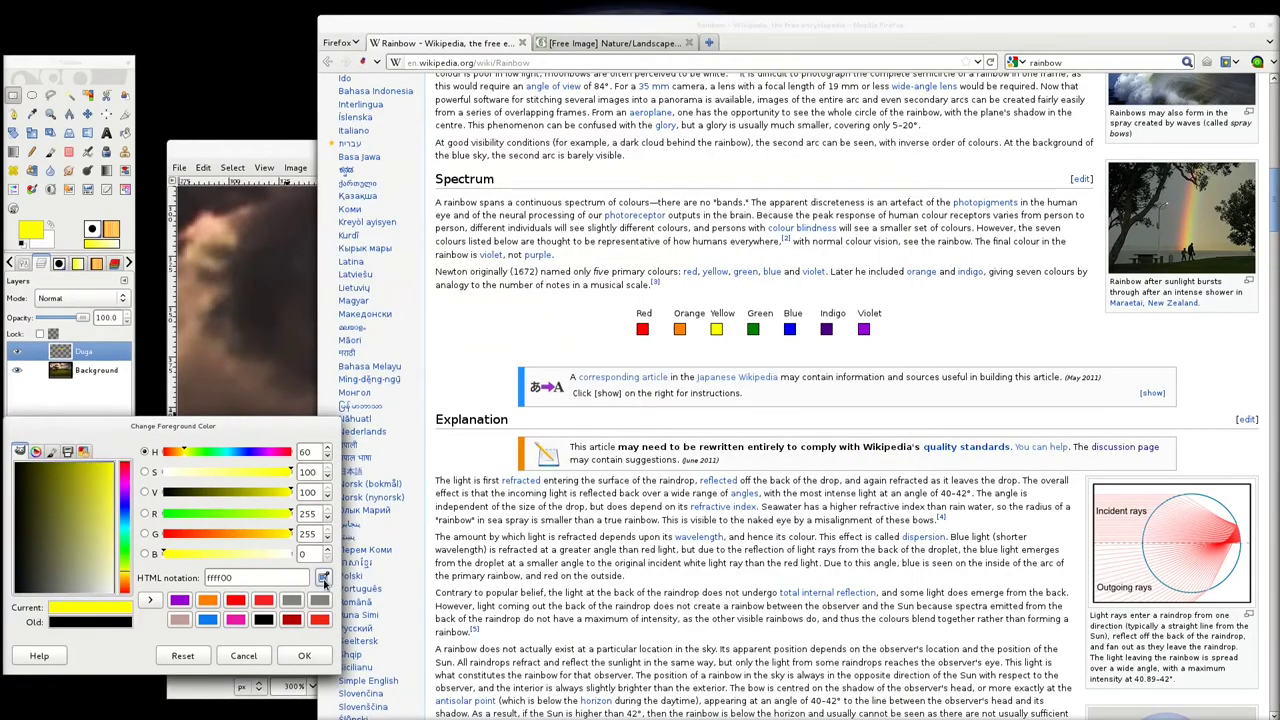
click(755, 327)
click(200, 155)
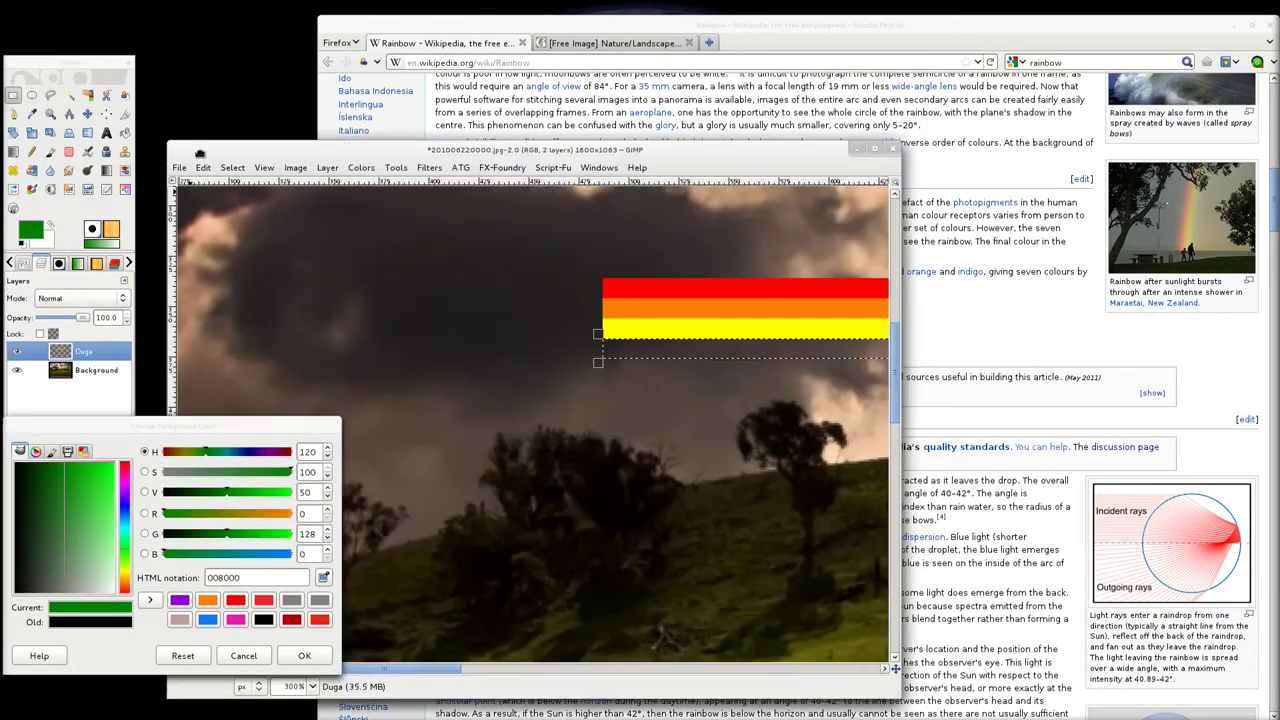
drag(40, 234, 631, 349)
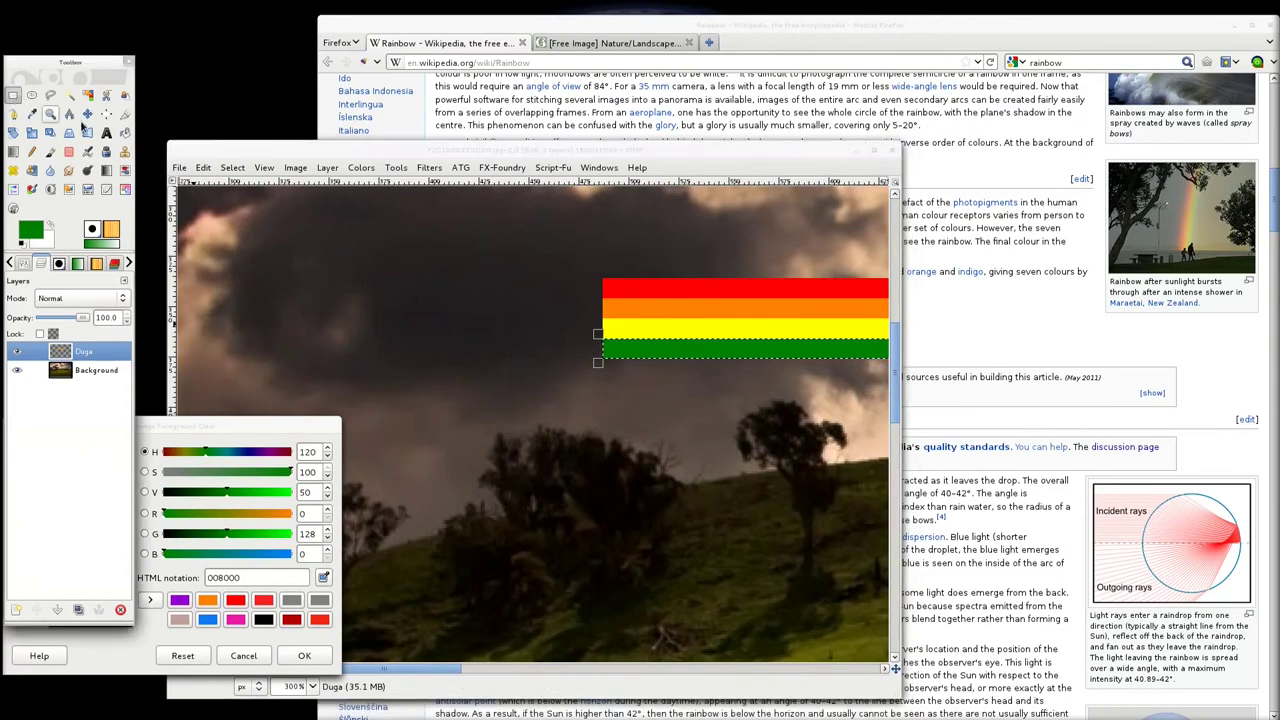
Step: Move the rectangular selection directly below the green stripe and check the alignment up close
drag(820, 349, 818, 388)
drag(653, 397, 653, 370)
scroll(582, 367, up, 5)
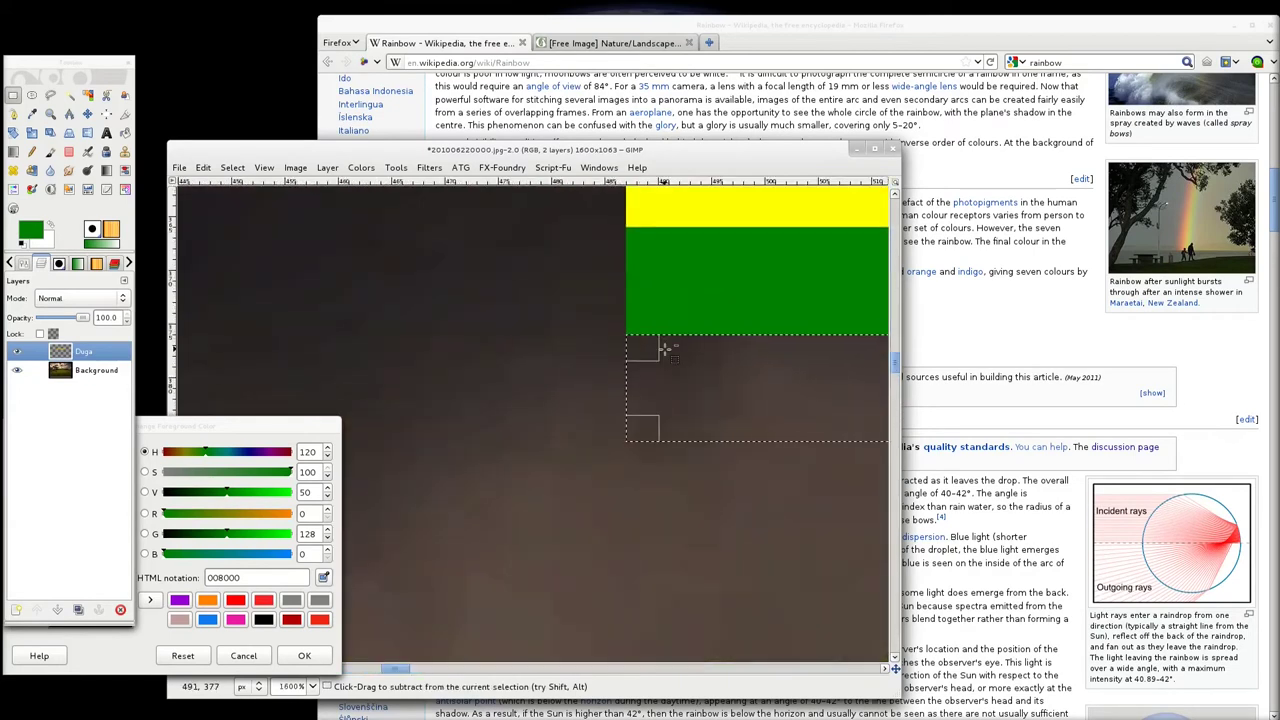
scroll(664, 348, down, 1)
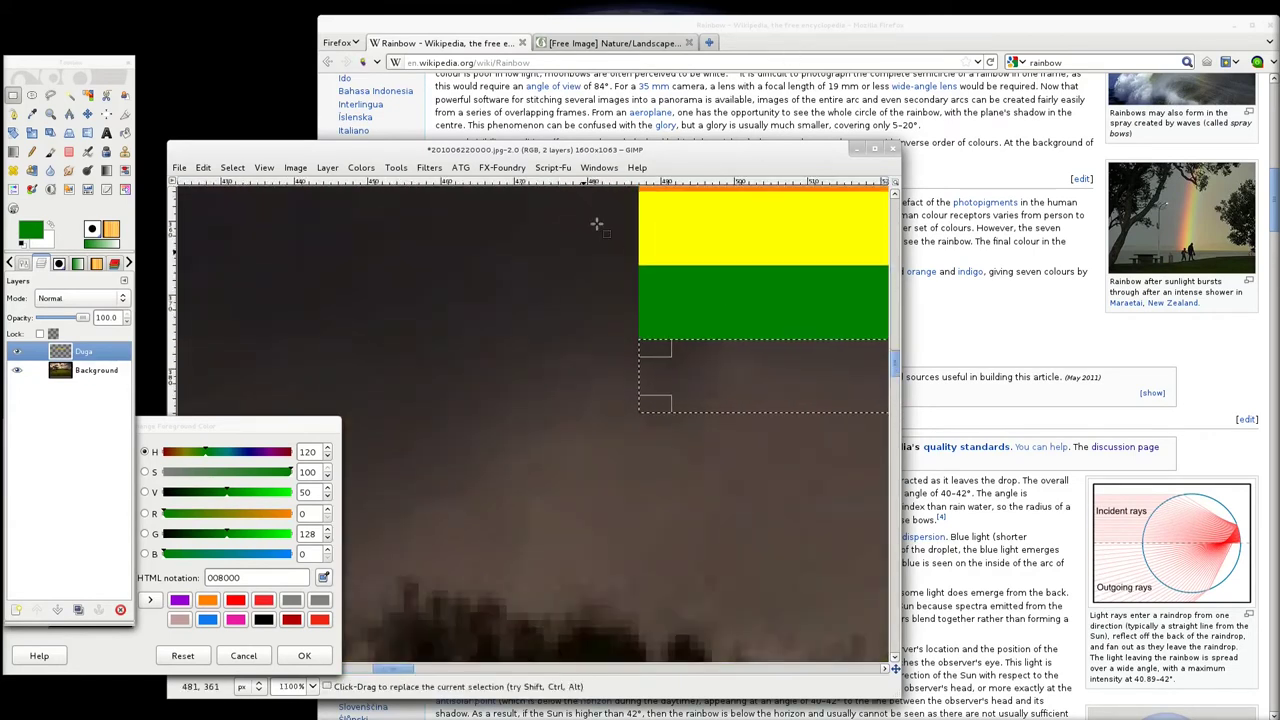
Step: Sample the Blue swatch (0000ff) in the Wikipedia article as foreground colour and fill the selection below the green stripe with it
click(797, 24)
click(228, 428)
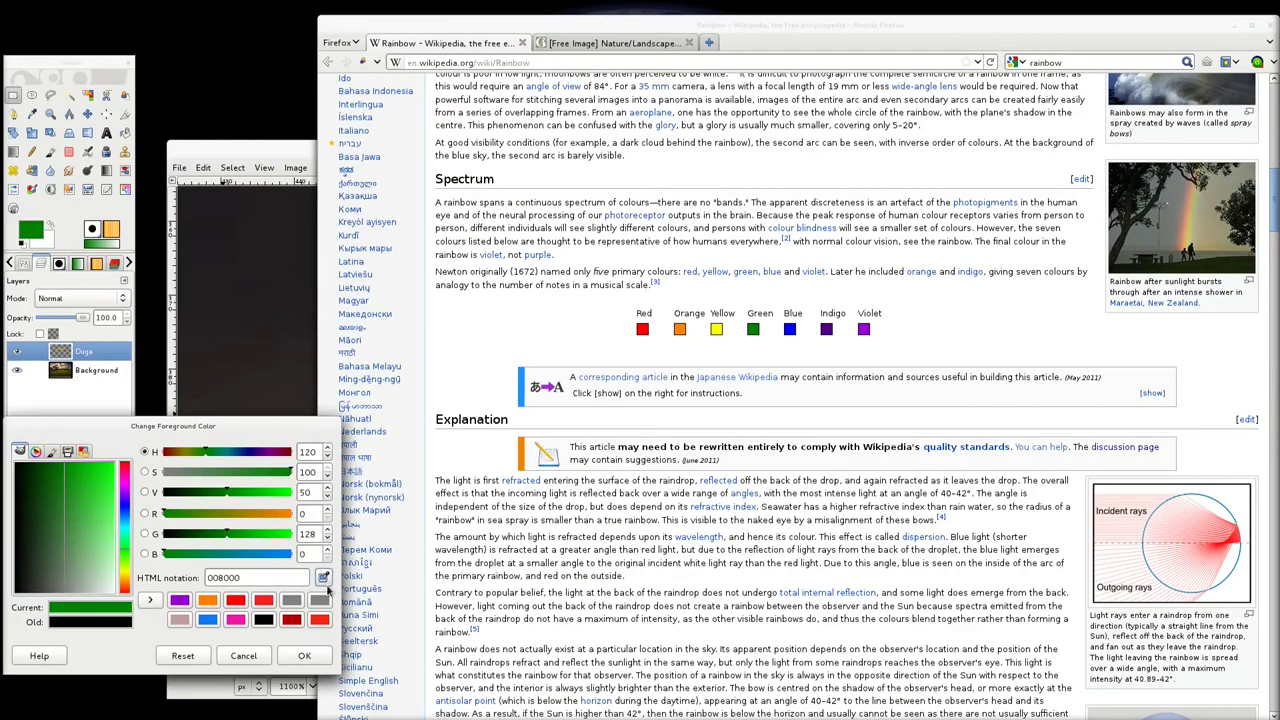
click(790, 330)
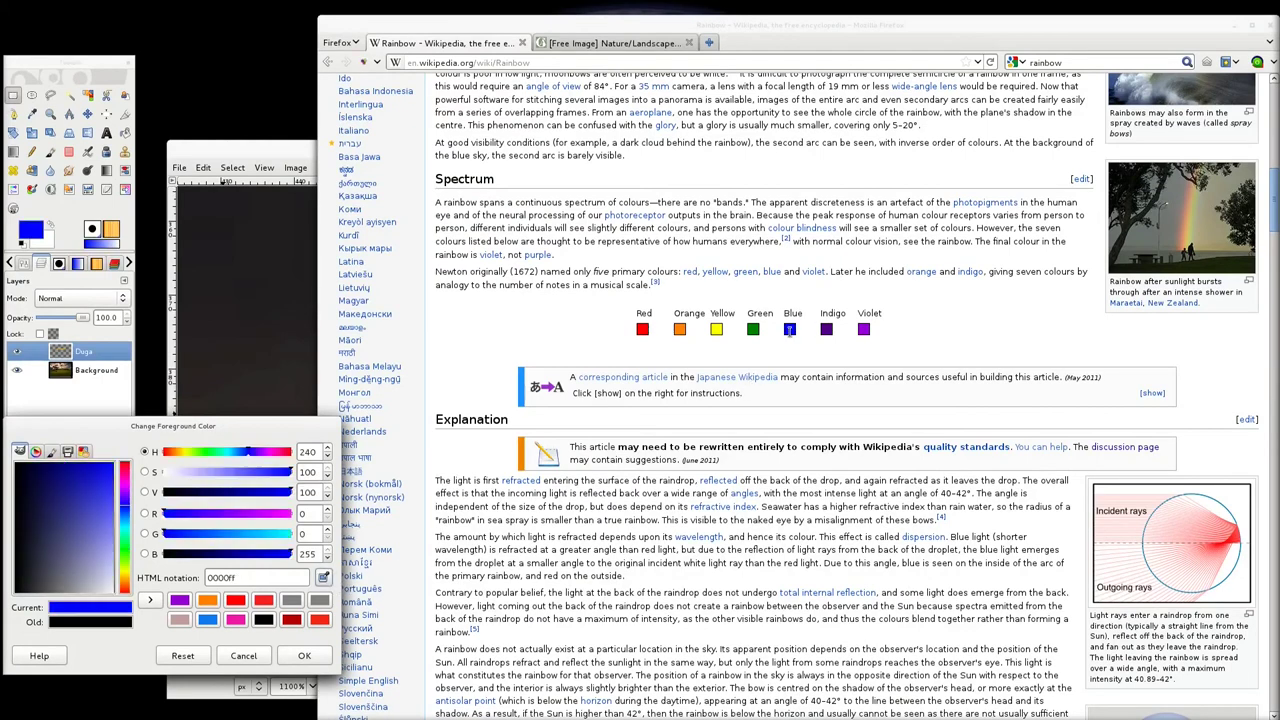
click(242, 152)
drag(30, 230, 682, 430)
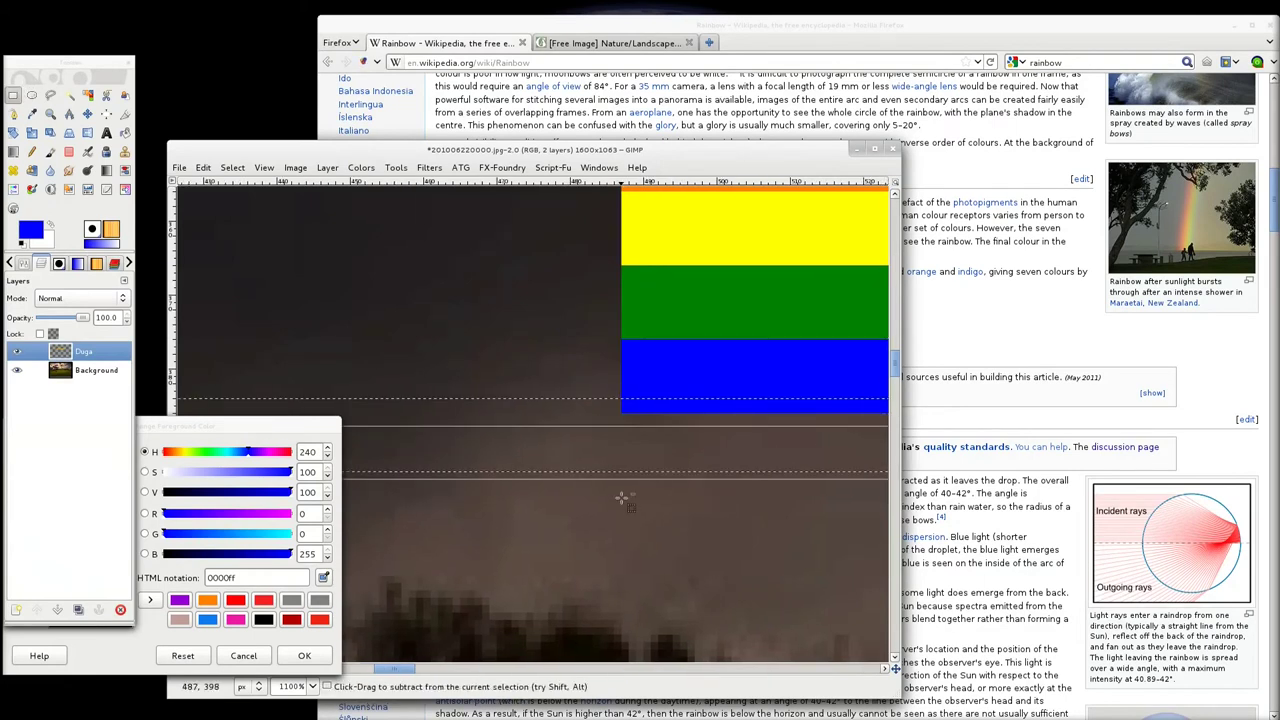
Step: Move the rectangular selection directly below the blue stripe, flush with its left end, and check the alignment
key(2)
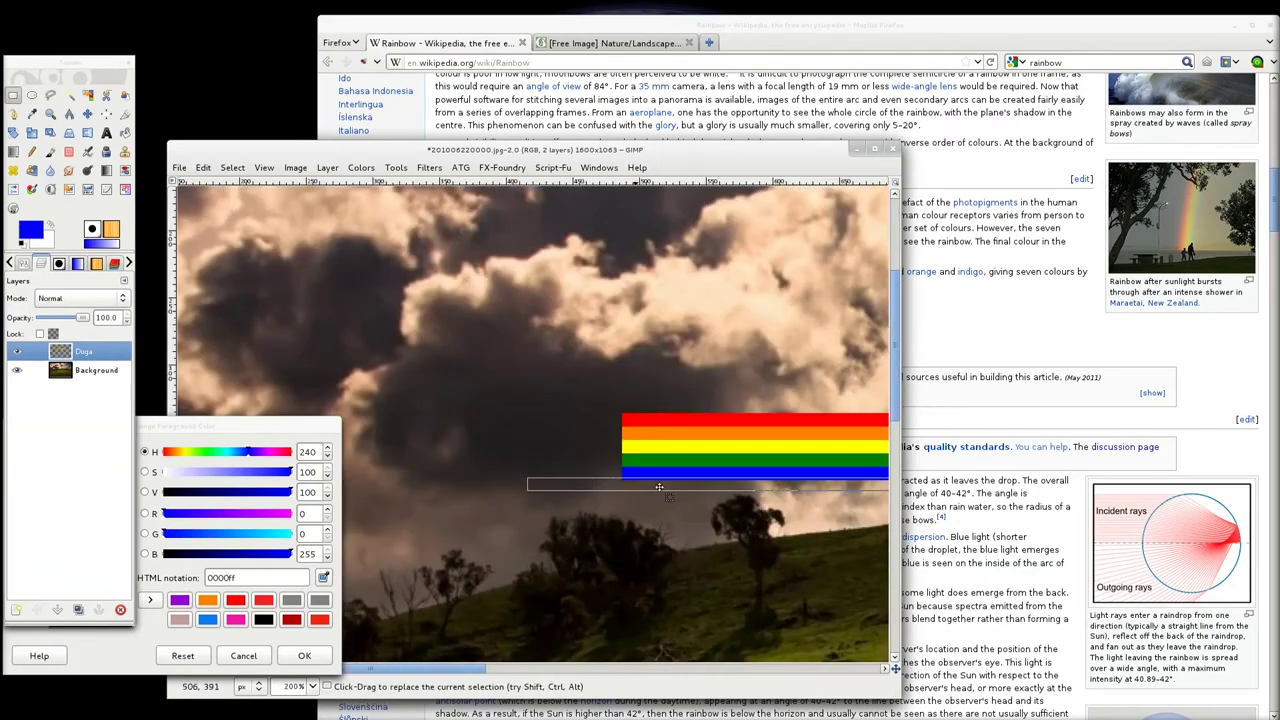
scroll(622, 486, up, 7)
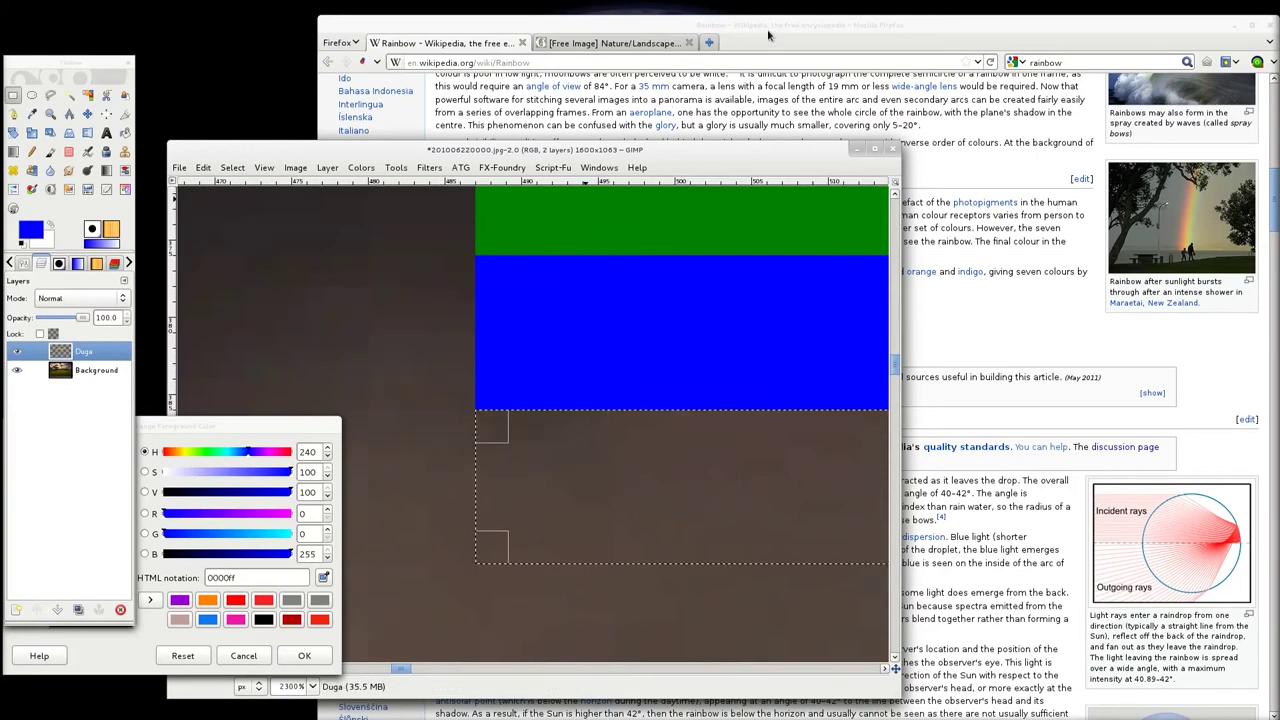
Step: Sample the Indigo swatch (4b0082) in the Wikipedia article as foreground colour and fill the selection below the blue stripe with it
click(769, 33)
click(232, 427)
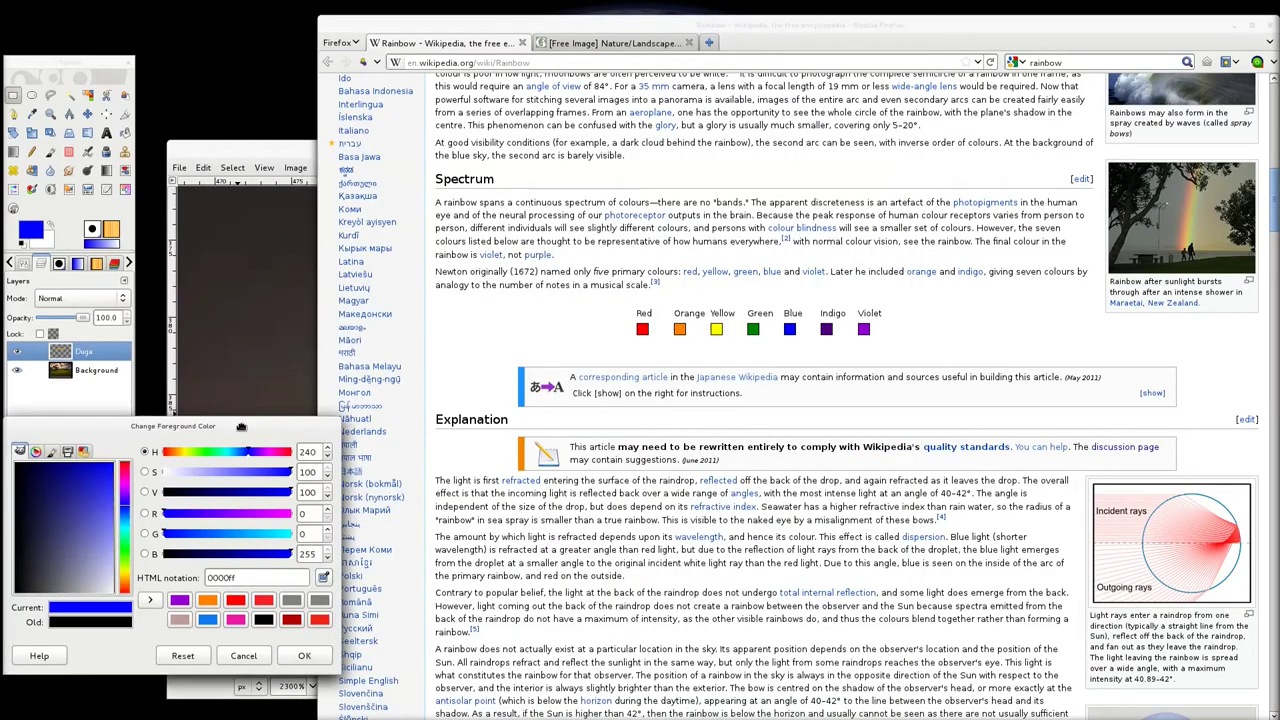
click(325, 580)
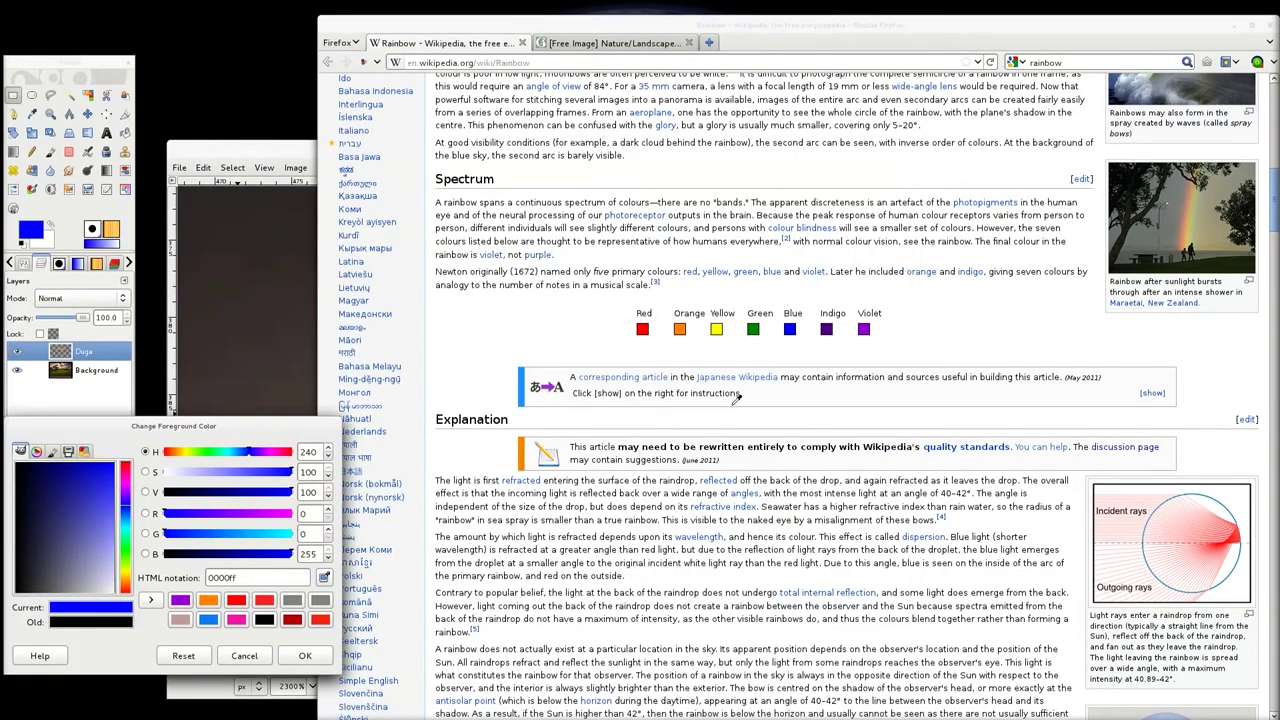
click(827, 329)
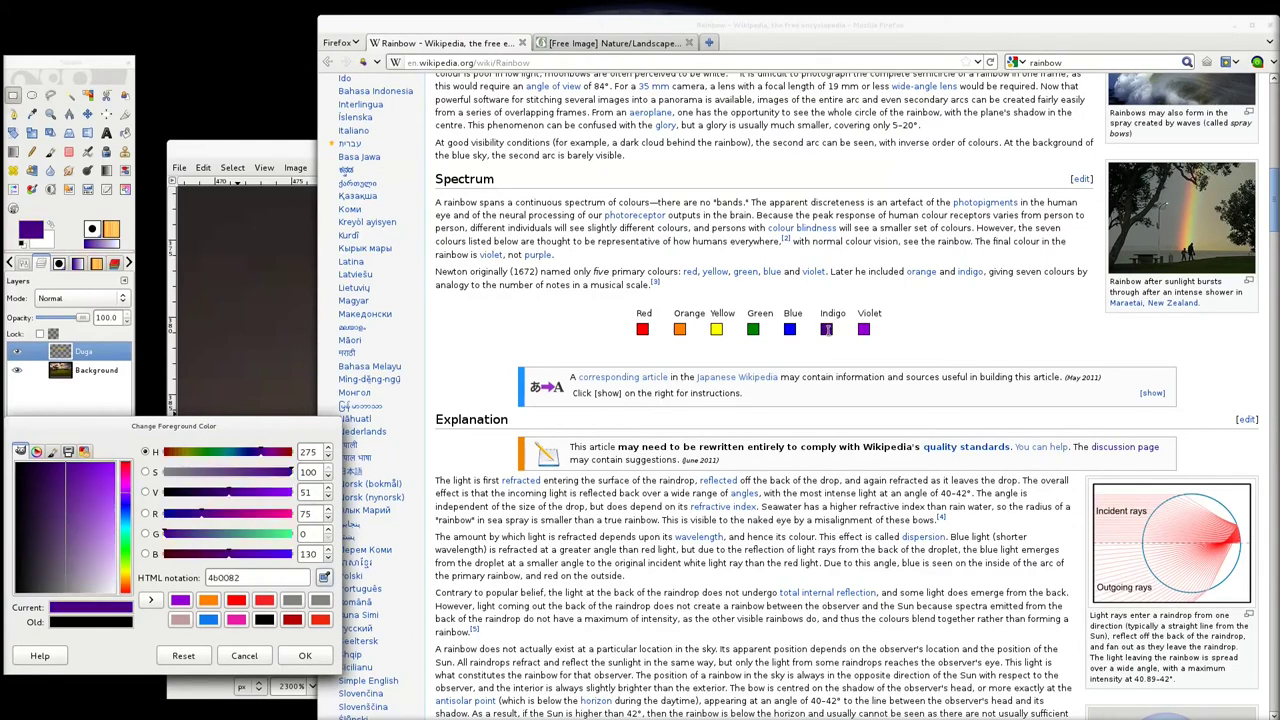
click(279, 152)
drag(30, 230, 592, 478)
Step: Move the rectangular selection directly below the indigo stripe and align its left end with the other stripes
scroll(612, 374, down, 4)
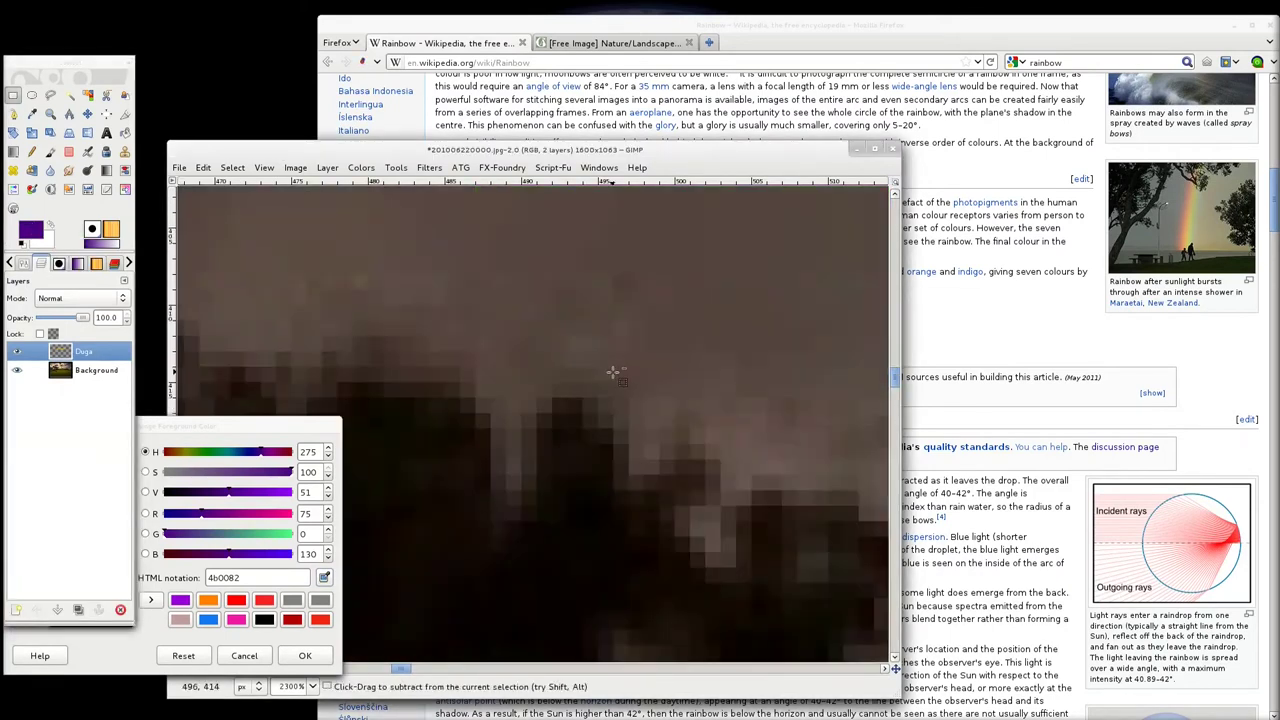
scroll(613, 373, down, 5)
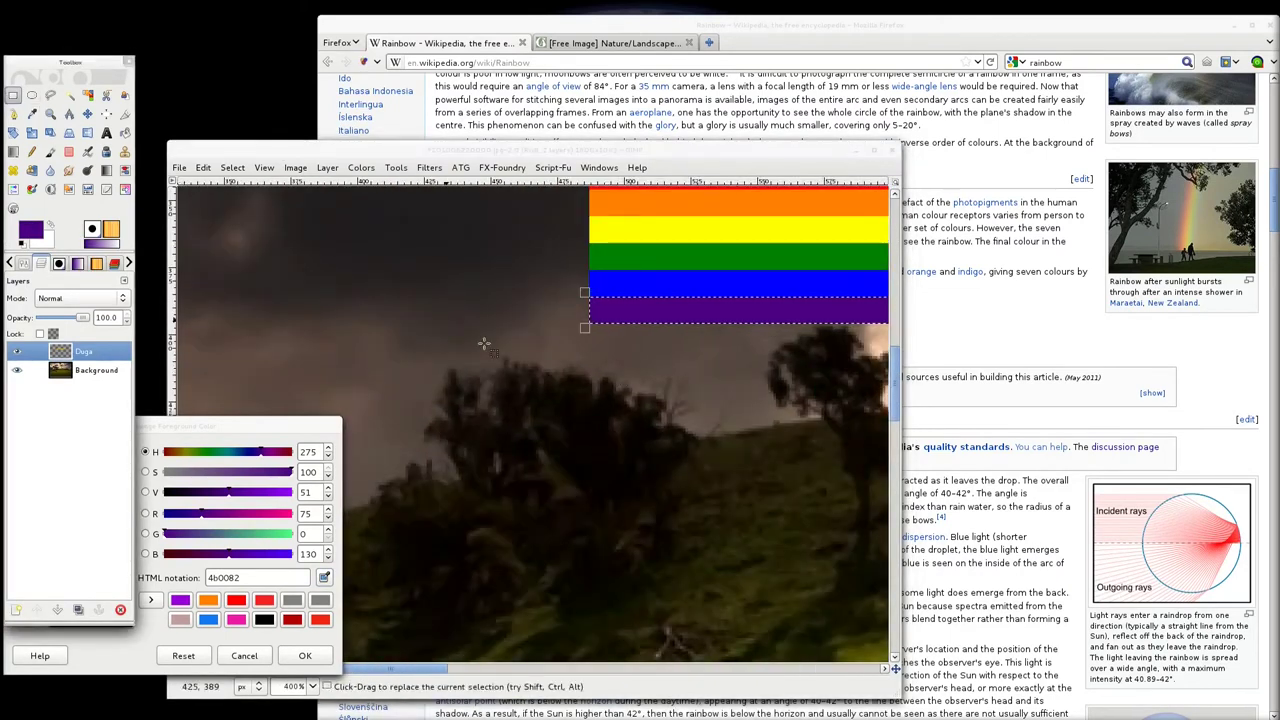
drag(526, 364, 588, 459)
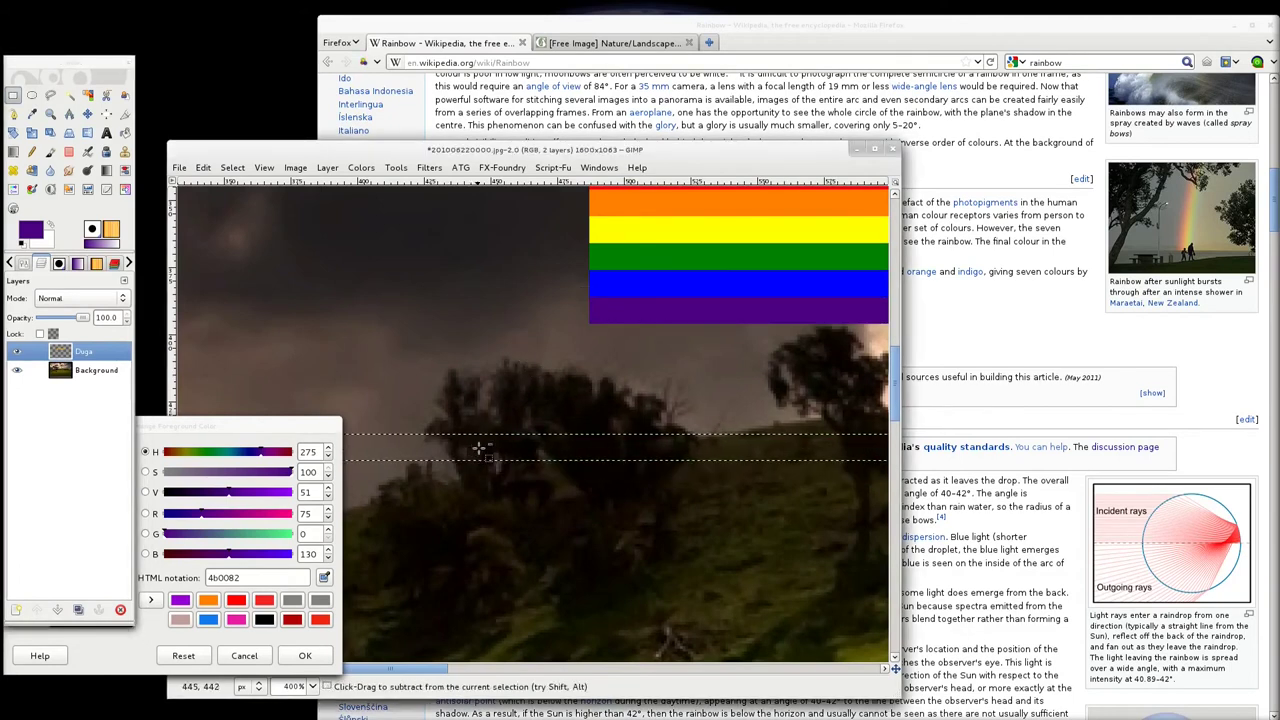
scroll(473, 450, down, 3)
drag(492, 448, 712, 406)
scroll(541, 414, up, 6)
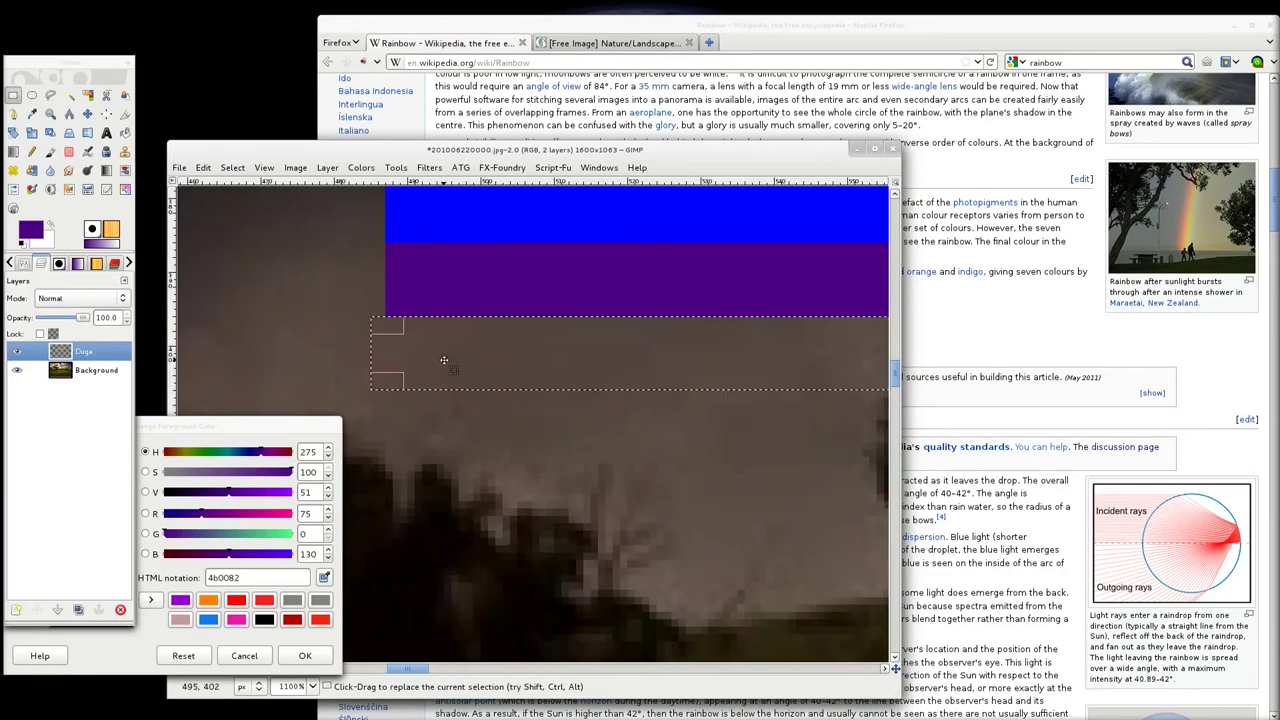
scroll(586, 310, down, 2)
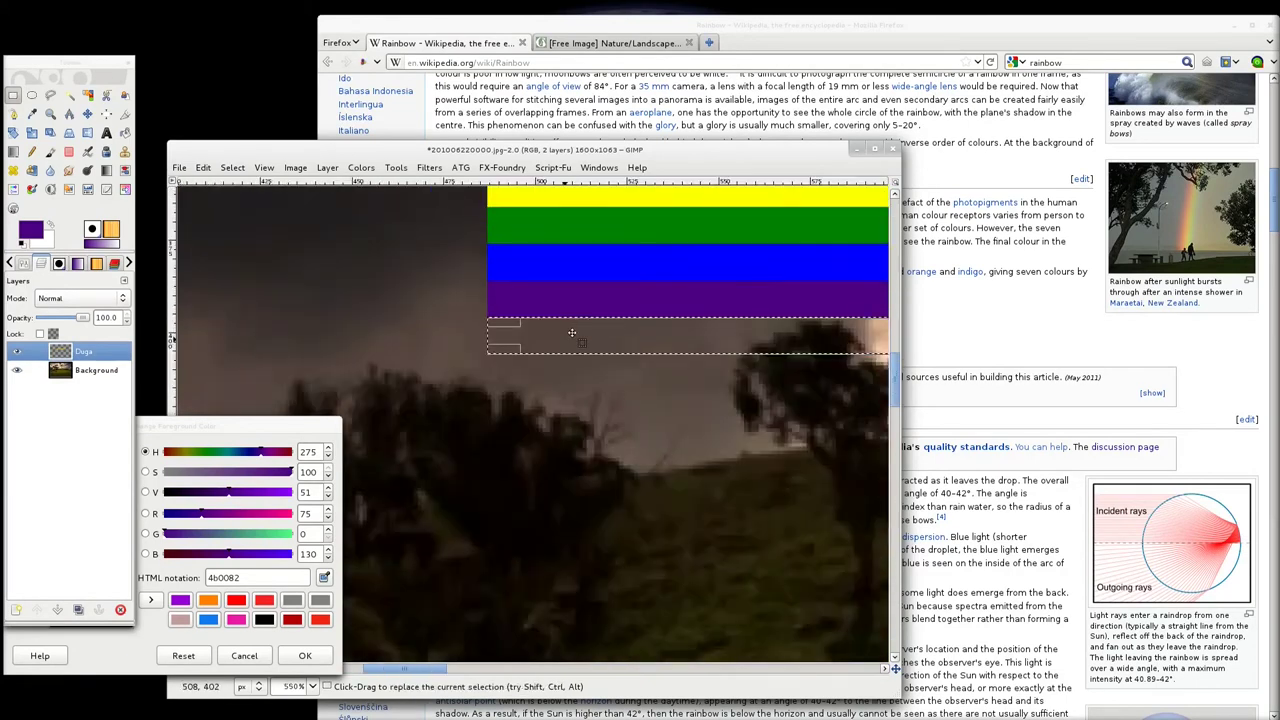
Step: Sample the Violet swatch (9400d3), fill the selection below the indigo stripe with it, and dismiss the foreground colour dialog without applying
click(813, 25)
click(246, 436)
click(324, 580)
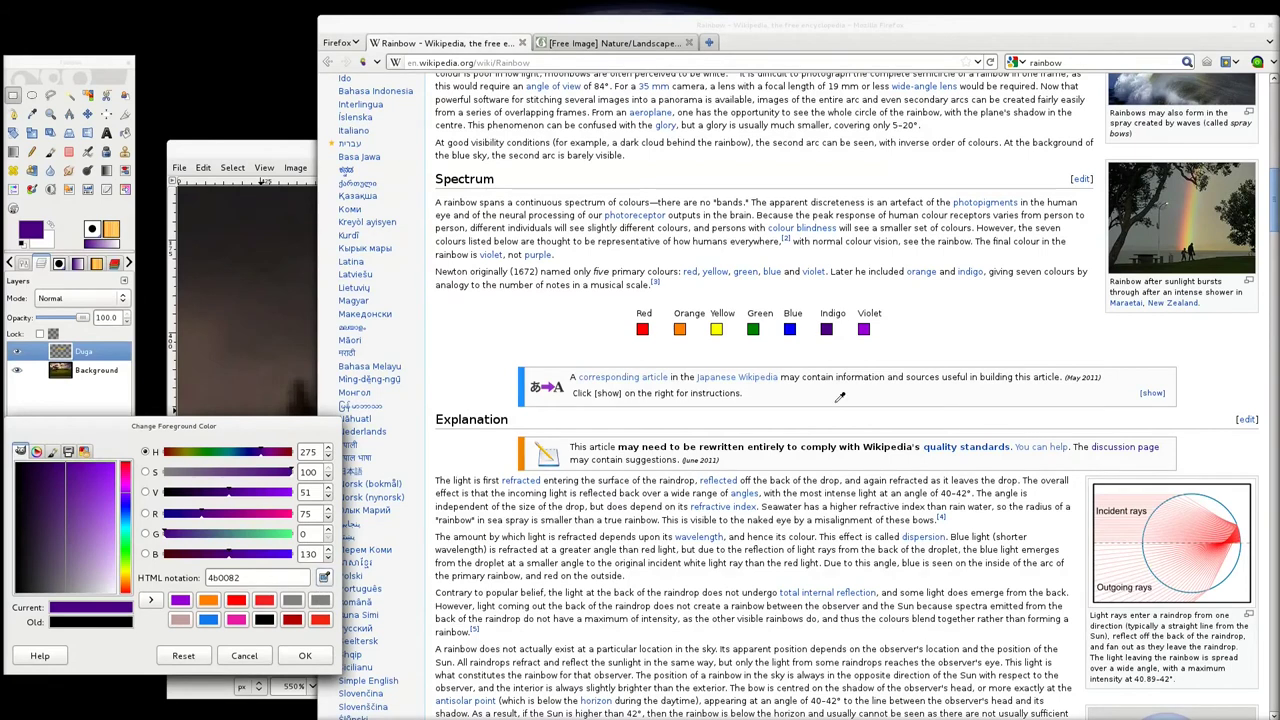
click(866, 329)
click(307, 159)
drag(37, 233, 570, 343)
scroll(566, 427, down, 6)
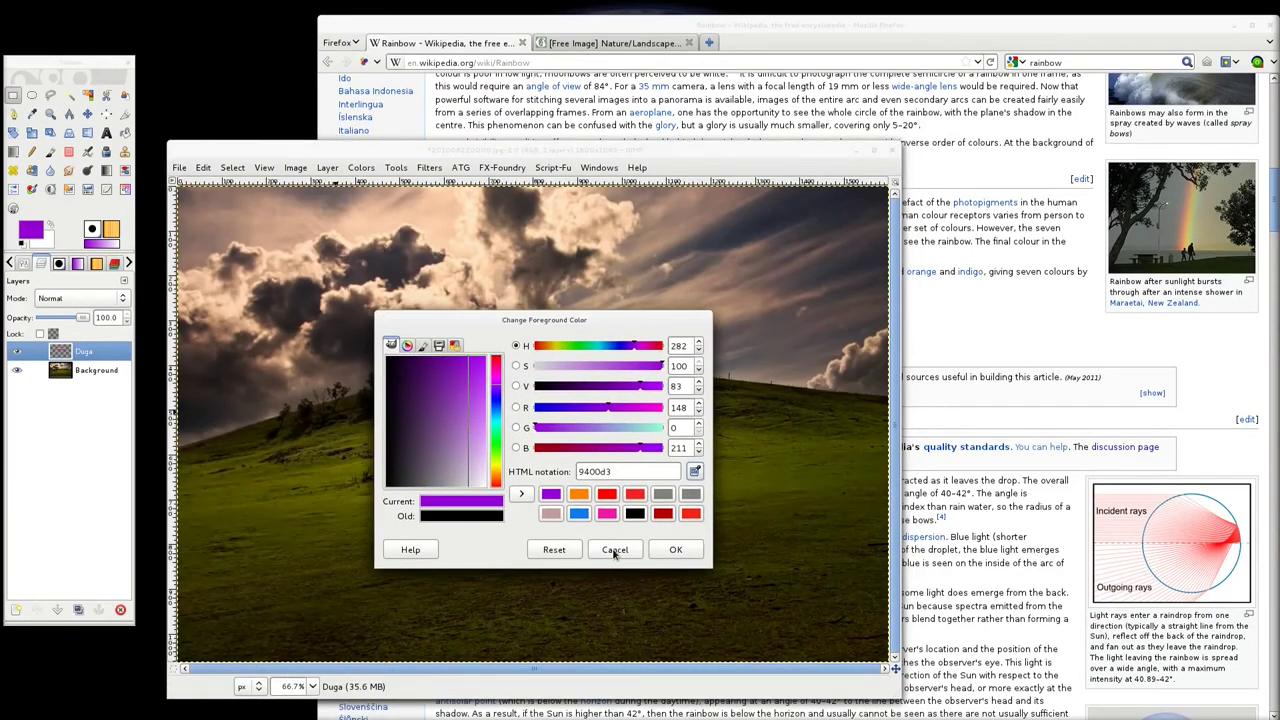
click(615, 550)
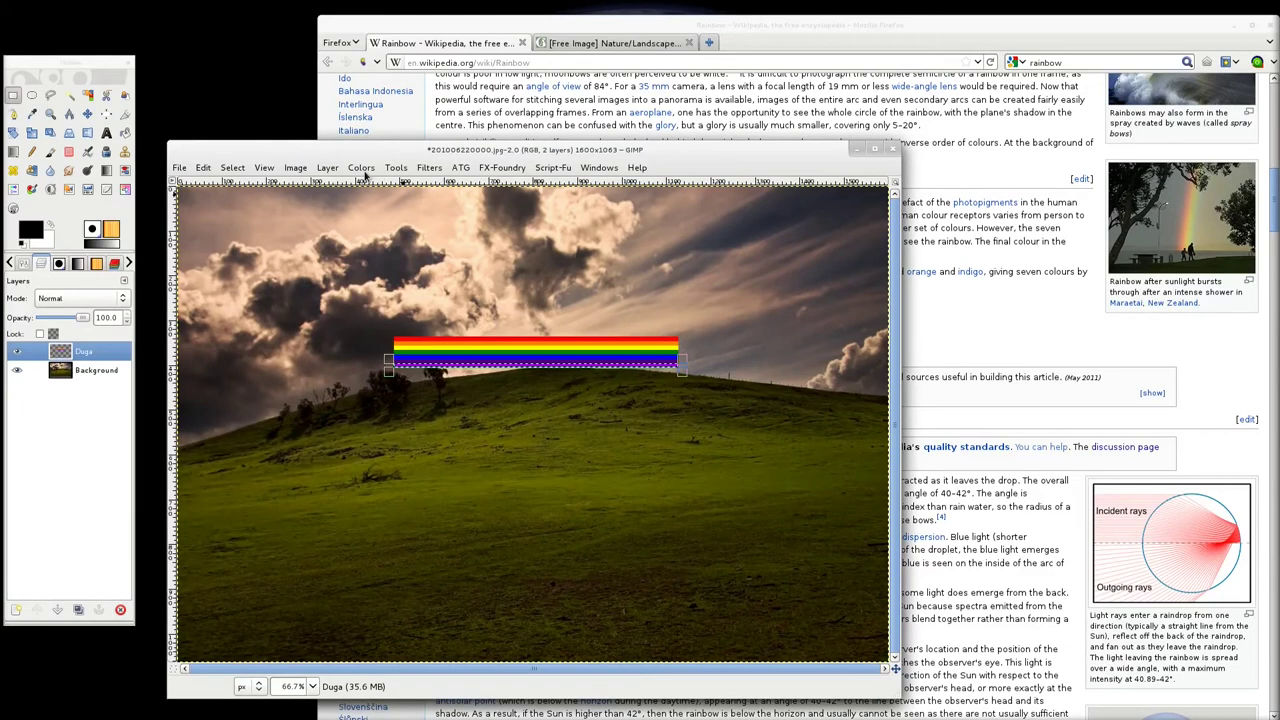
Step: Clear the selection around the violet stripe and look at the rainbow photos near the start of Wikipedia's Rainbow article
click(233, 168)
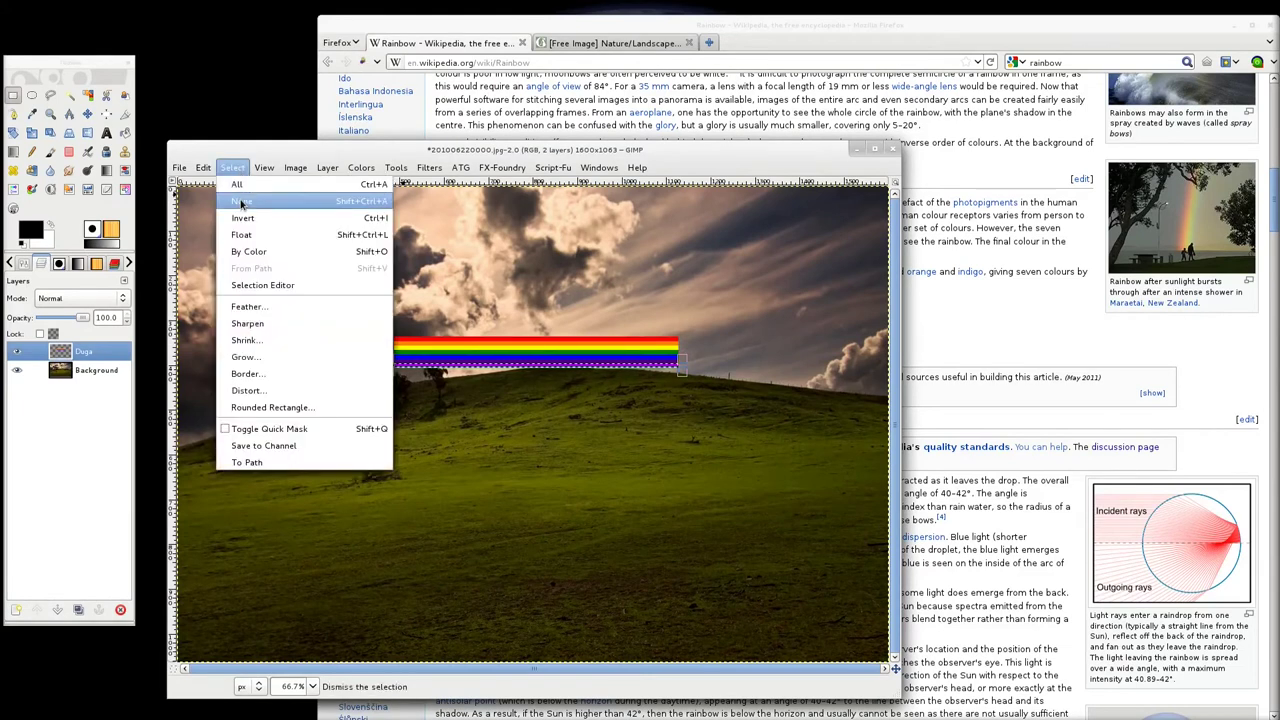
click(241, 203)
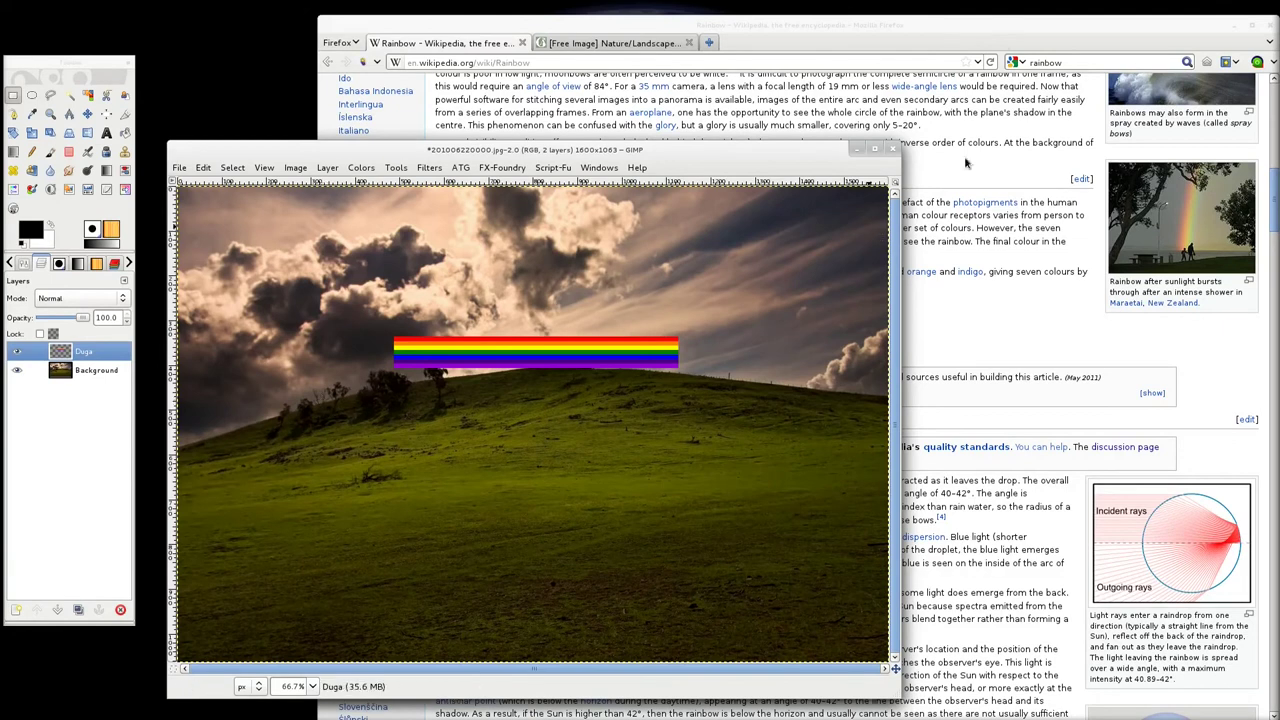
click(1004, 32)
scroll(1124, 345, up, 10)
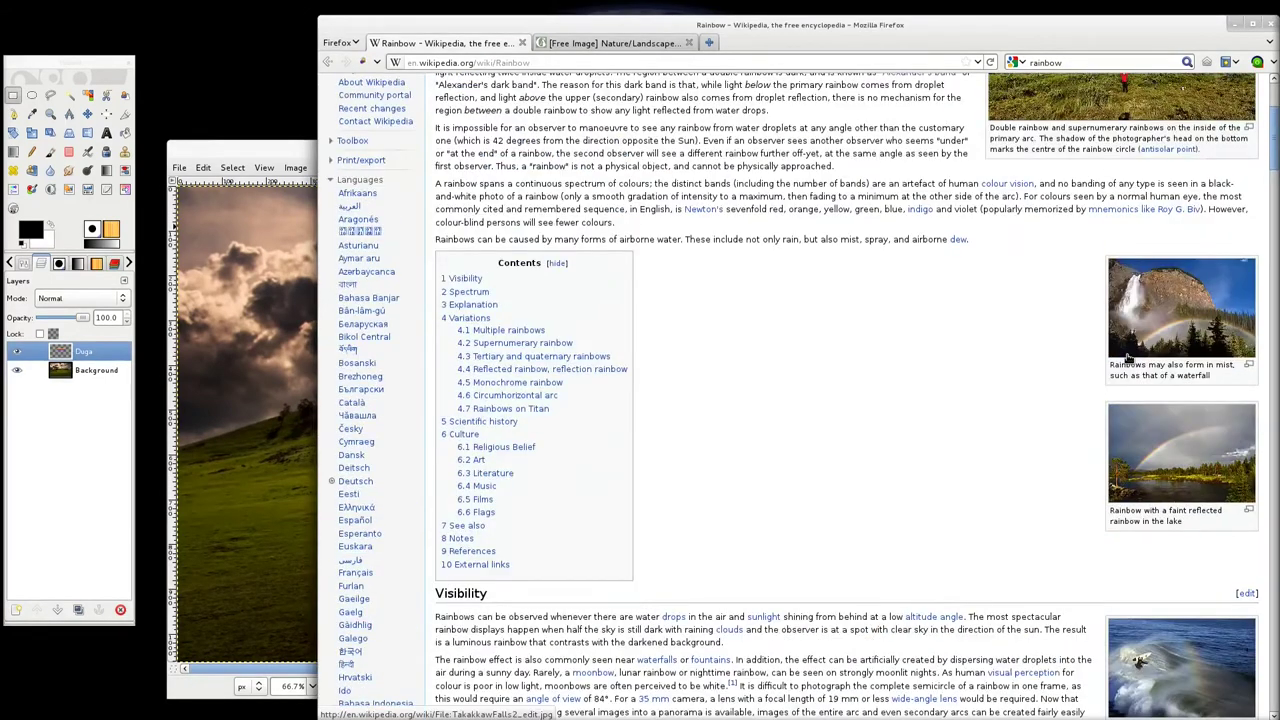
scroll(1128, 357, up, 4)
click(286, 157)
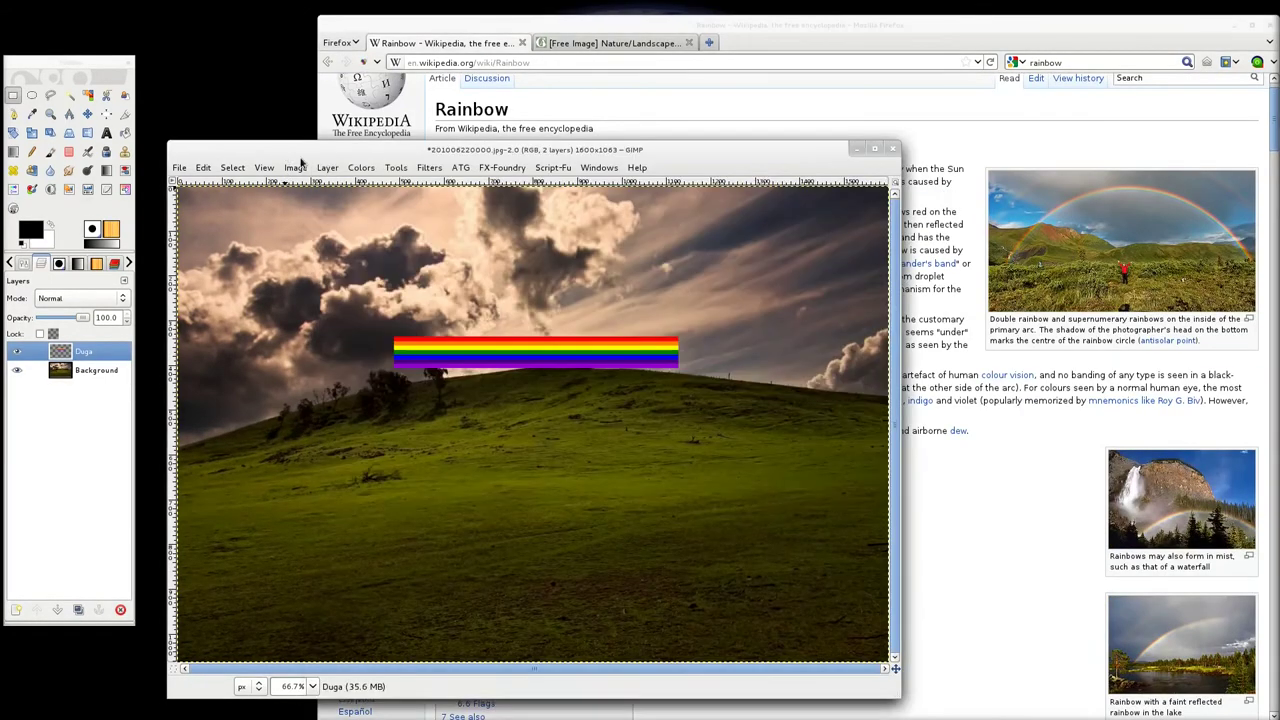
Step: Open the G'MIC filters for the Duga layer and choose the Sphere deformation
click(427, 168)
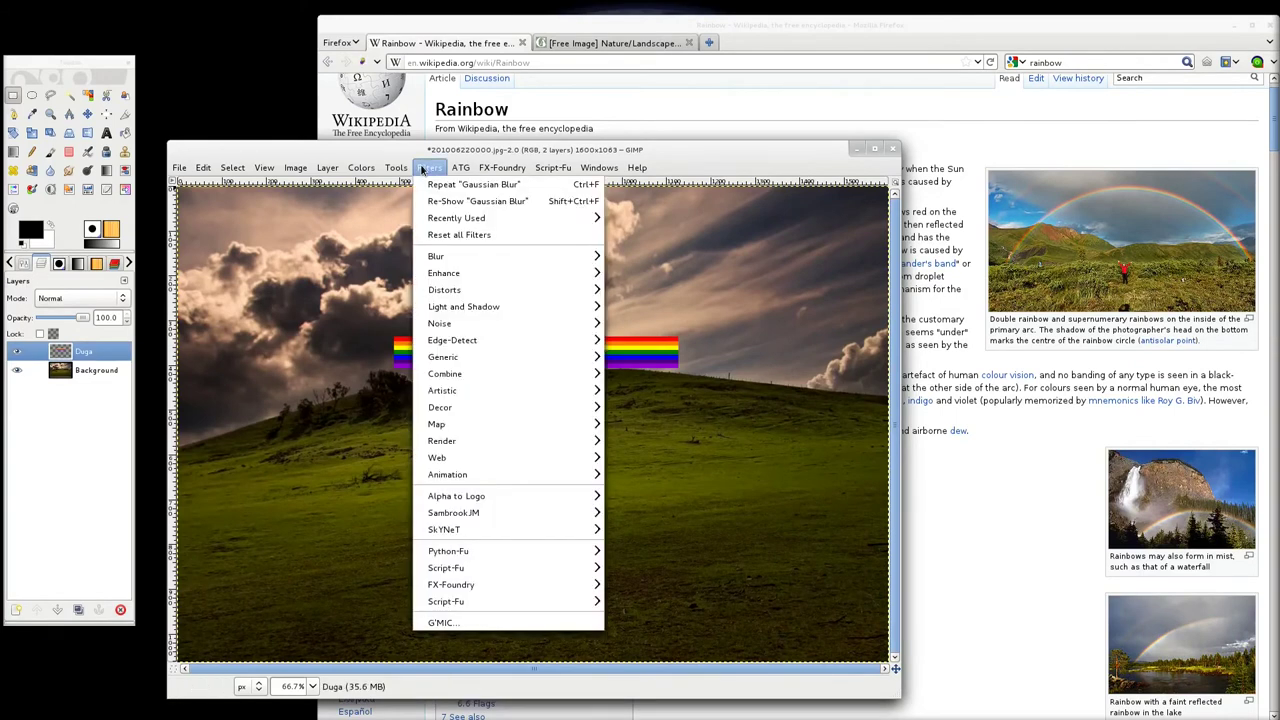
click(475, 626)
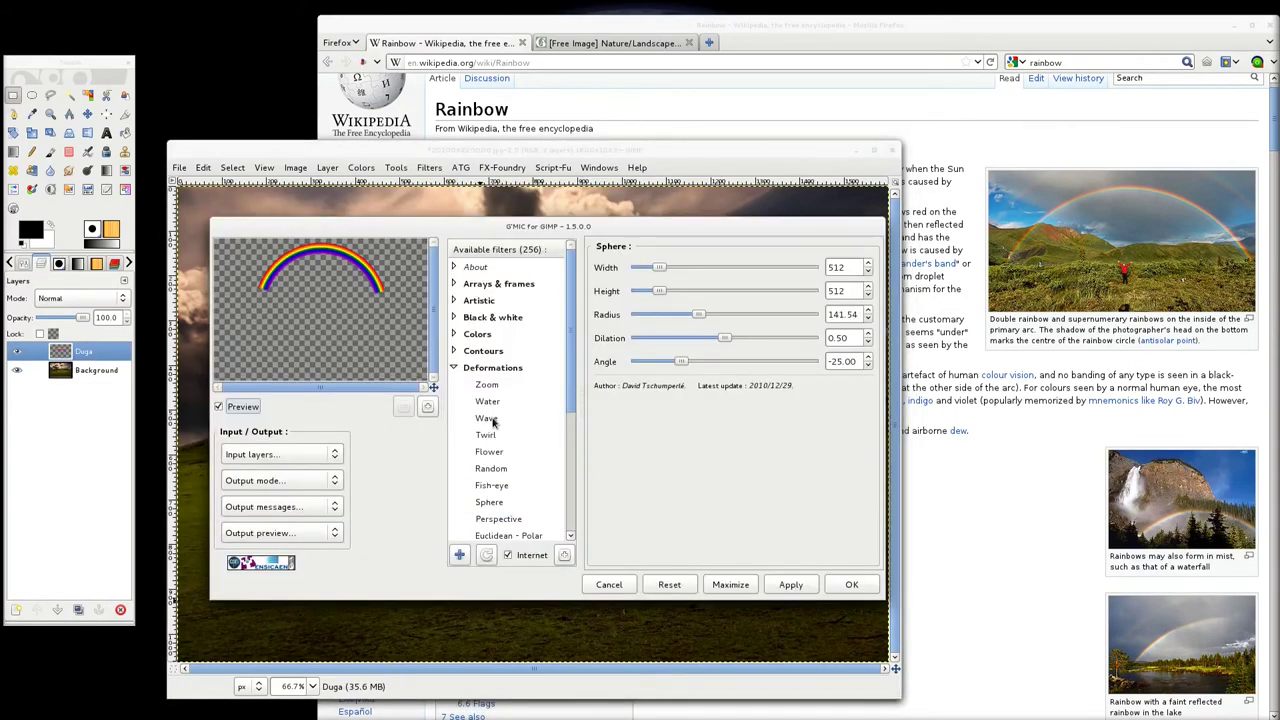
scroll(540, 436, down, 1)
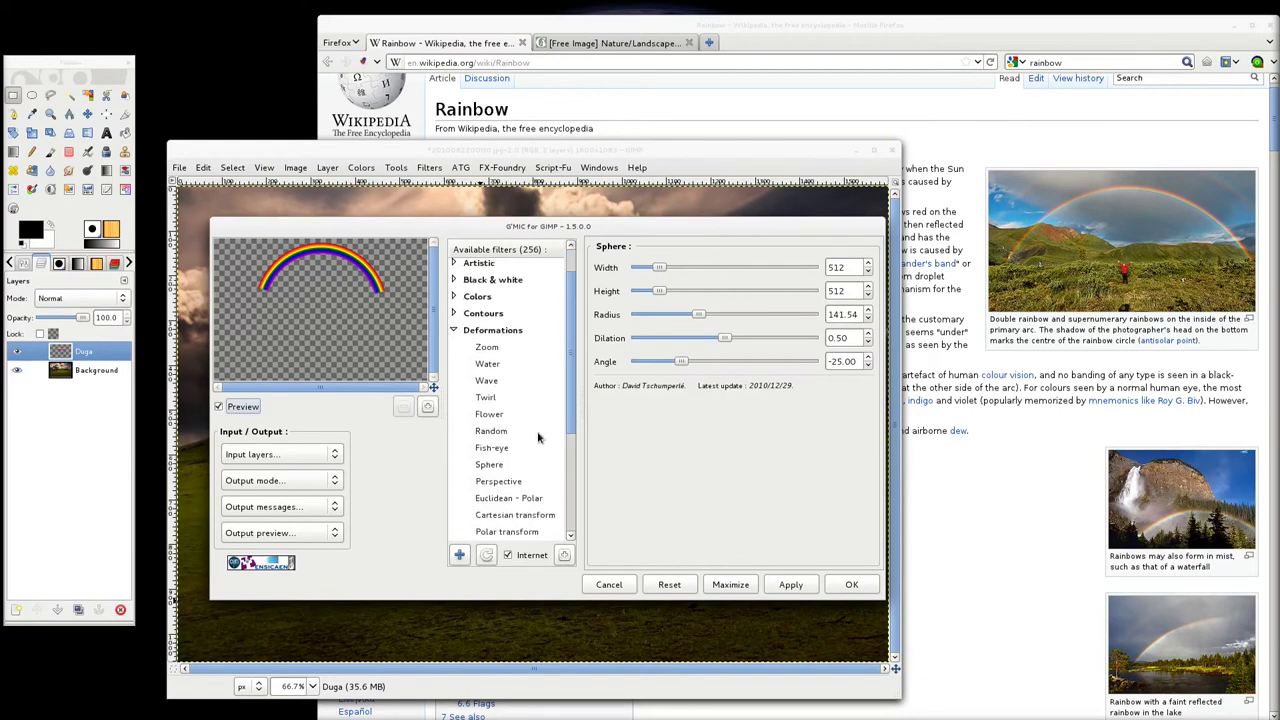
click(489, 465)
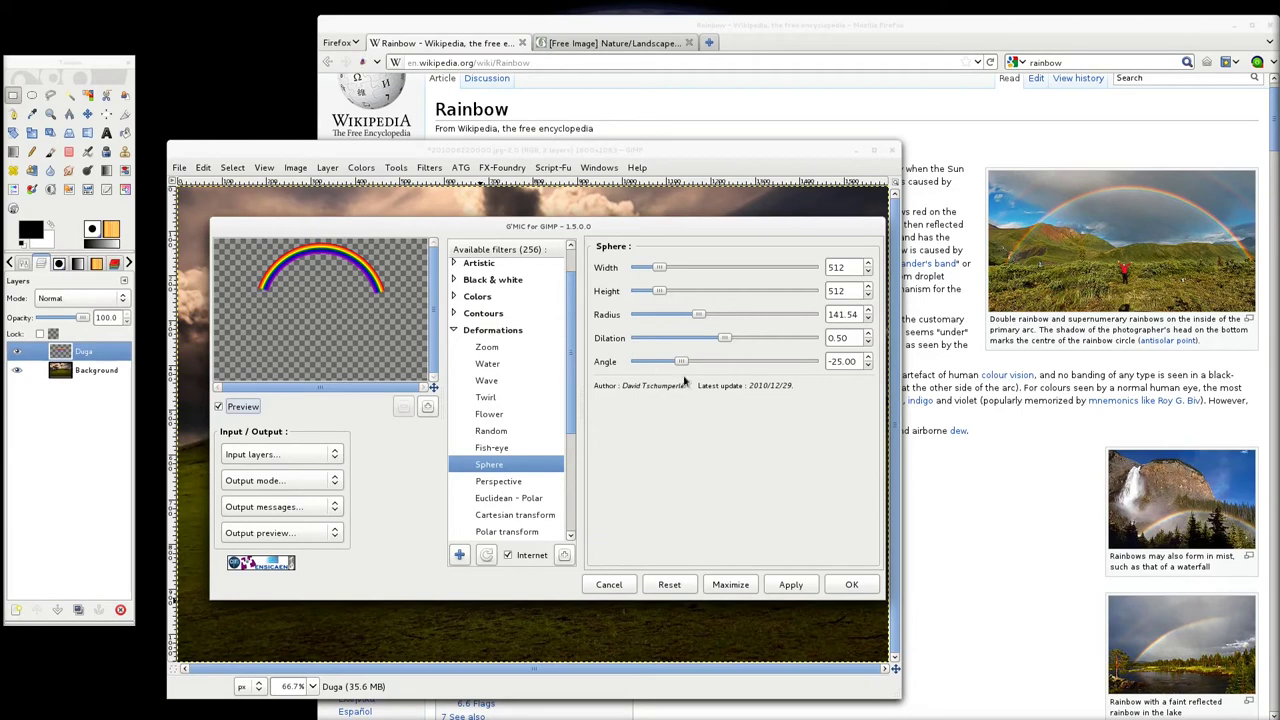
Step: Try other Angle values for the Sphere deformation in the preview and set the angle to -25
drag(683, 366, 736, 366)
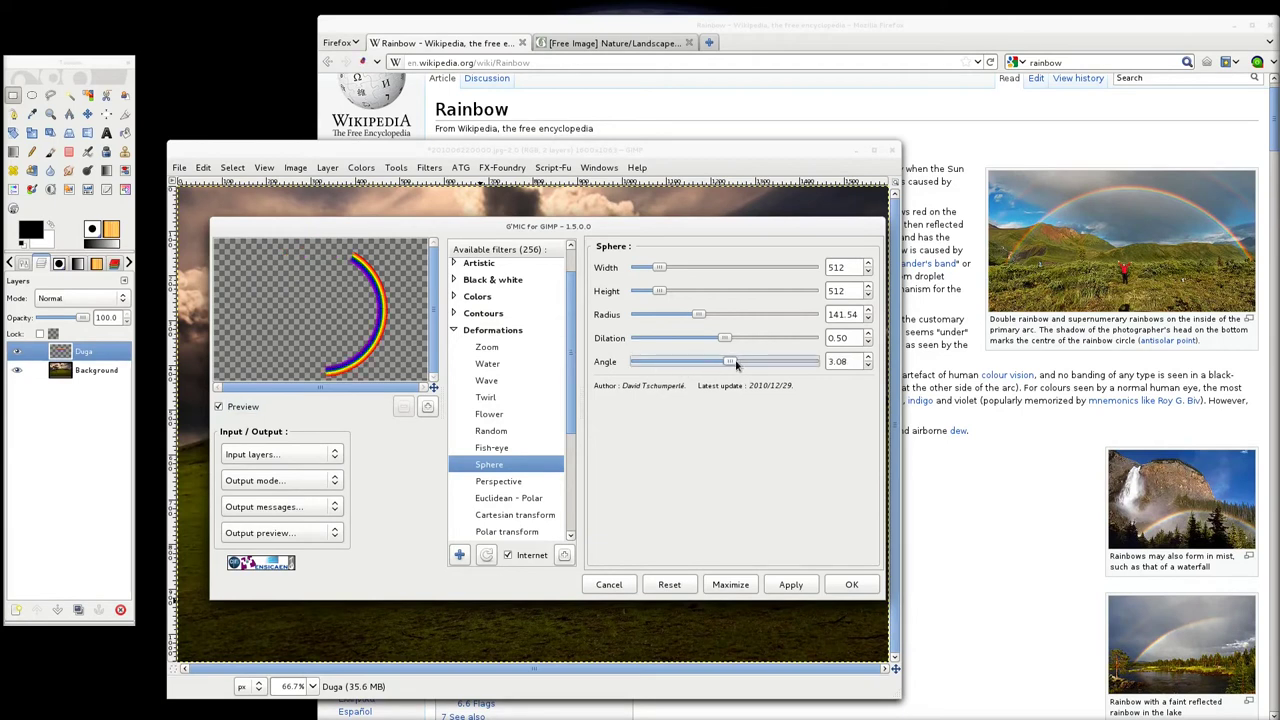
drag(684, 229, 751, 203)
drag(797, 338, 744, 338)
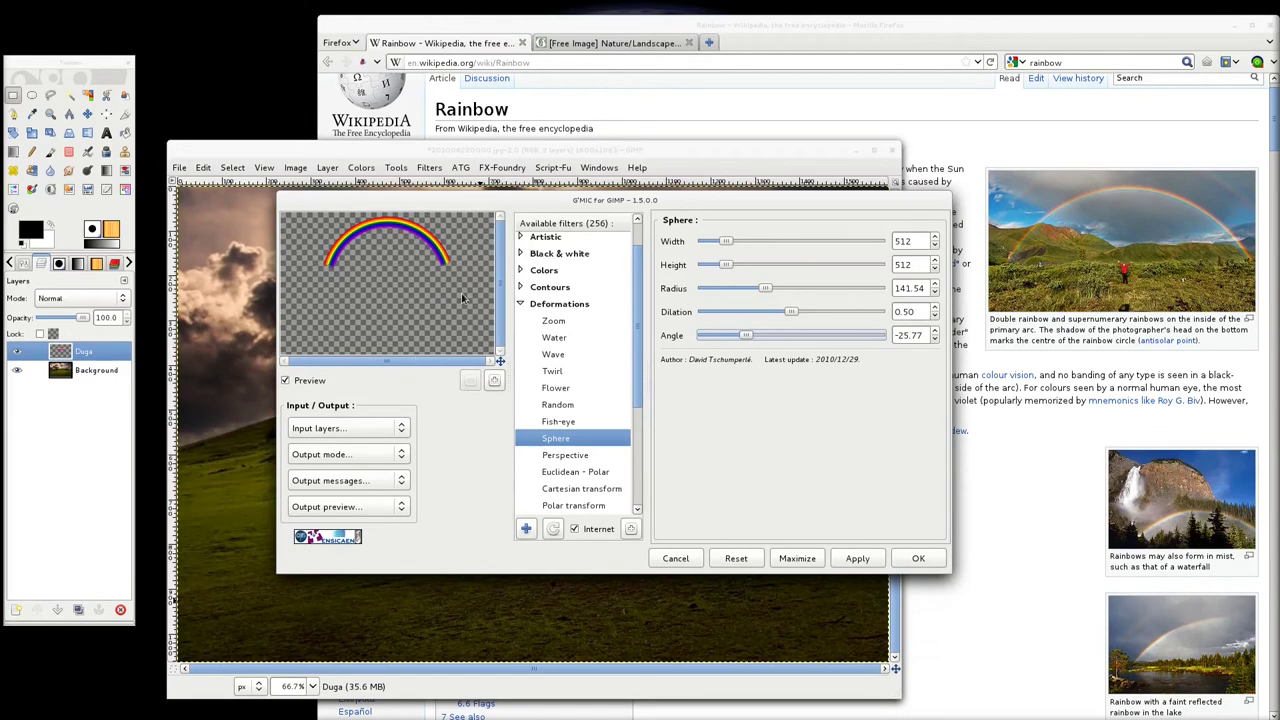
key(Tab)
text(-)
mouse_move(751, 338)
mouse_down()
mouse_move(773, 337)
mouse_move(733, 337)
mouse_move(756, 336)
mouse_up()
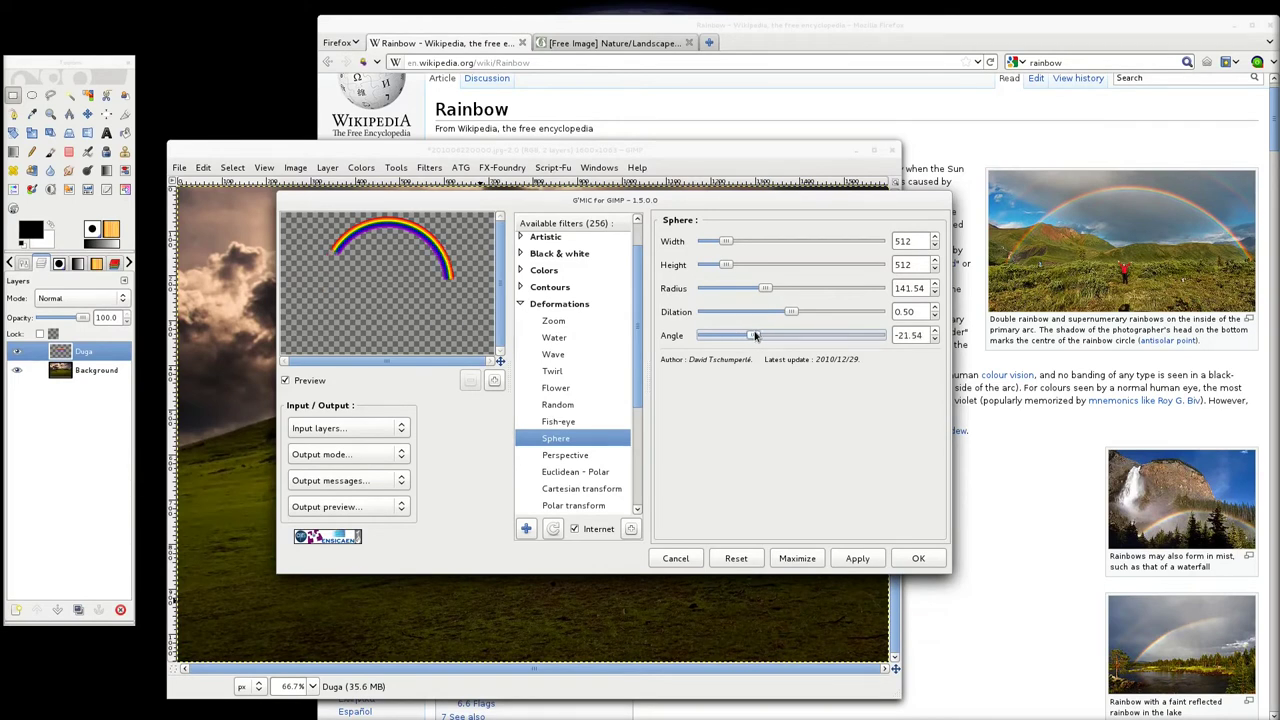
triple_click(920, 337)
key(BackSpace)
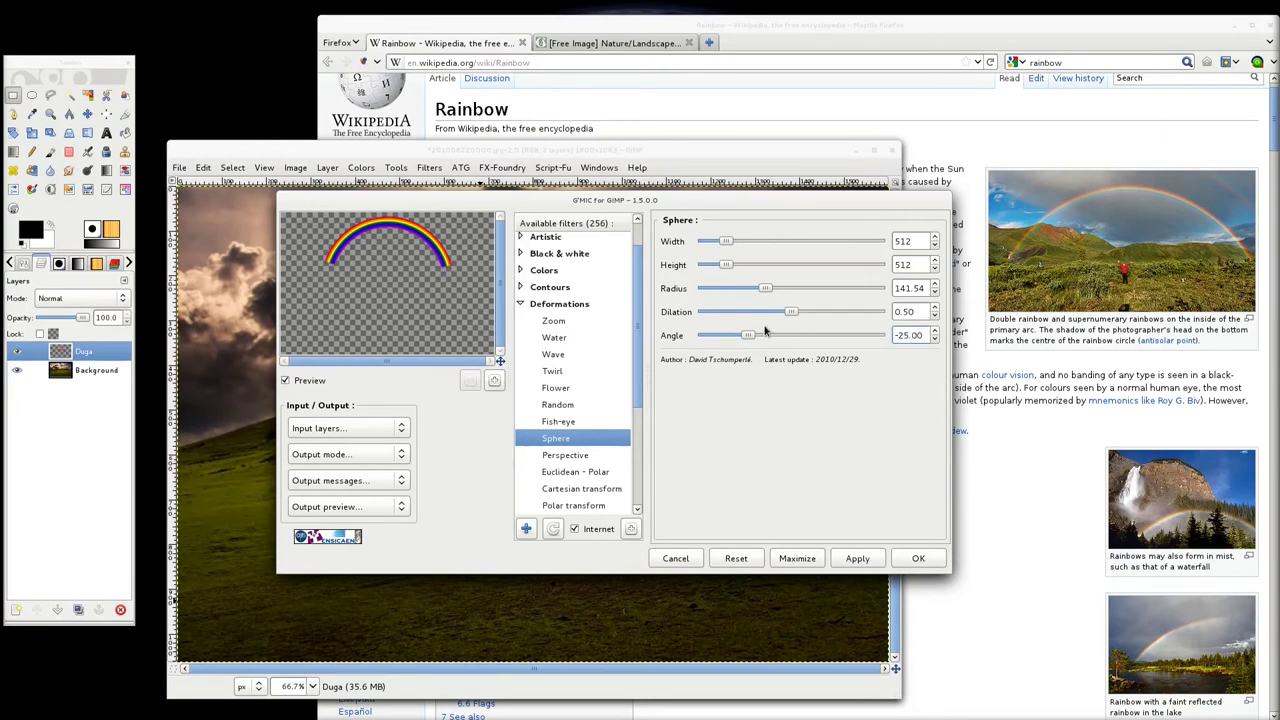
Step: Test a slightly higher Sphere dilation, set it to 0.50, apply the deformation to the stripes and close the filter
drag(791, 313, 796, 313)
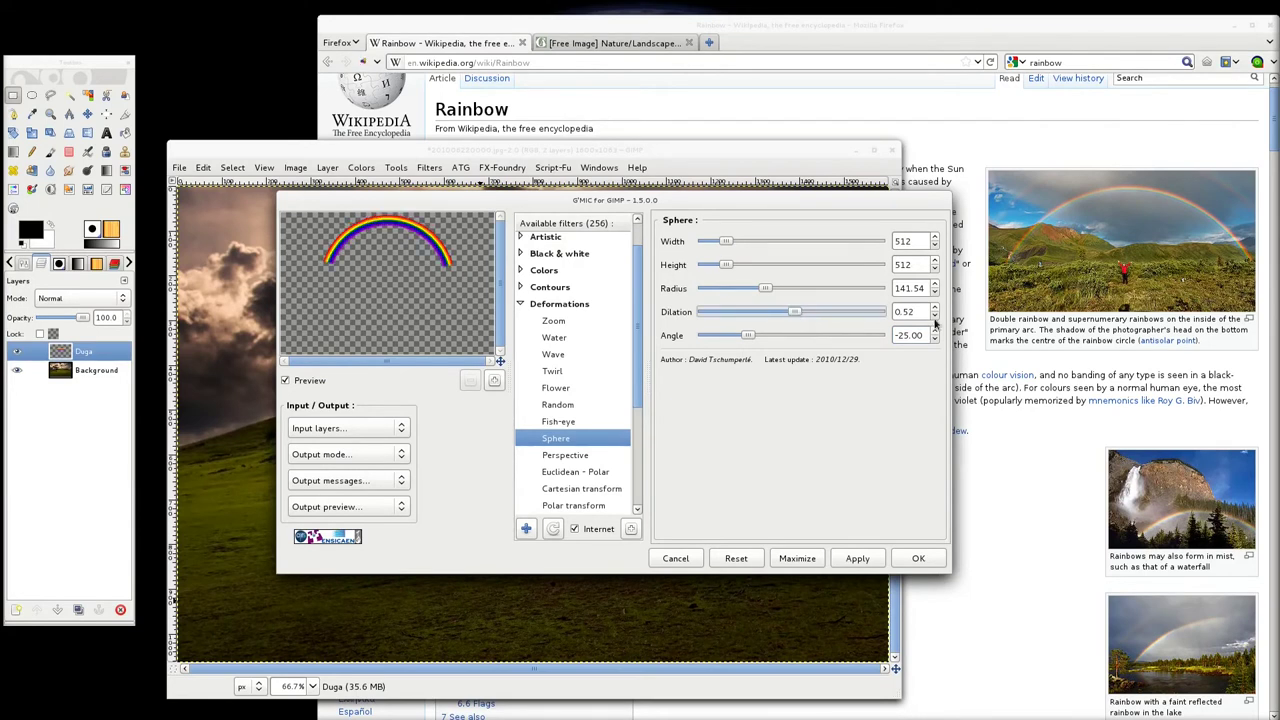
click(934, 317)
click(934, 317)
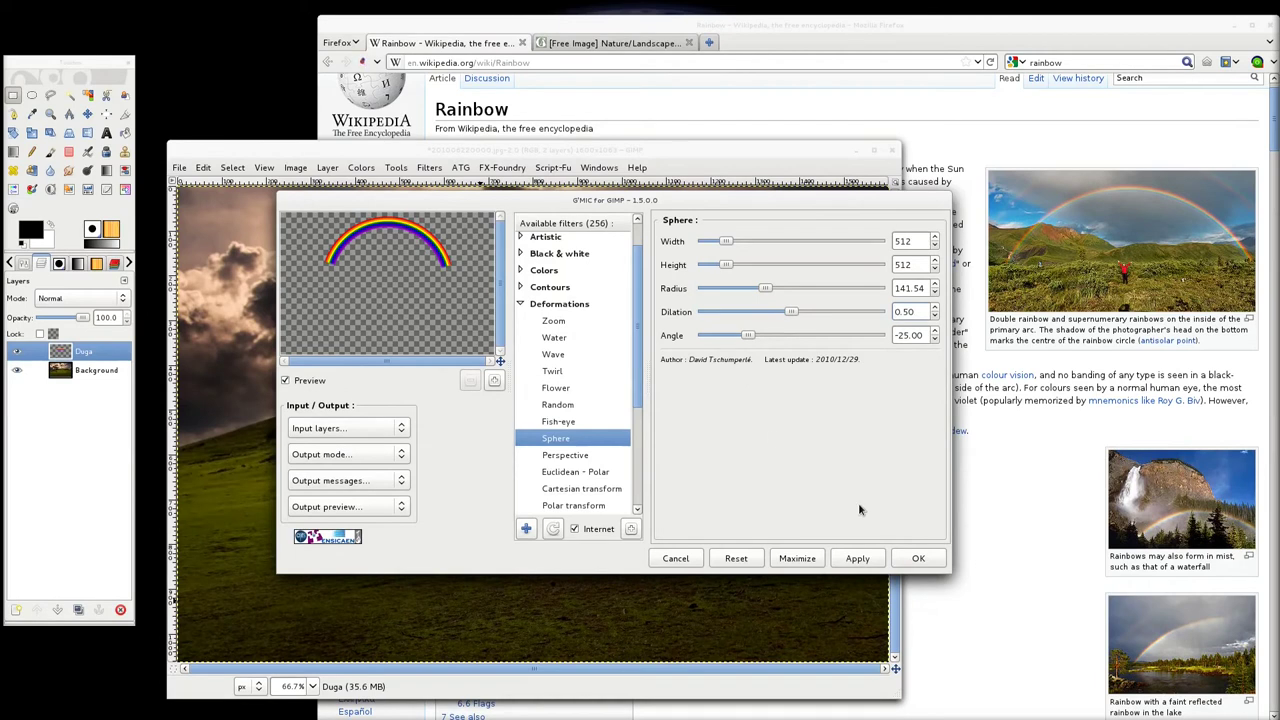
click(857, 558)
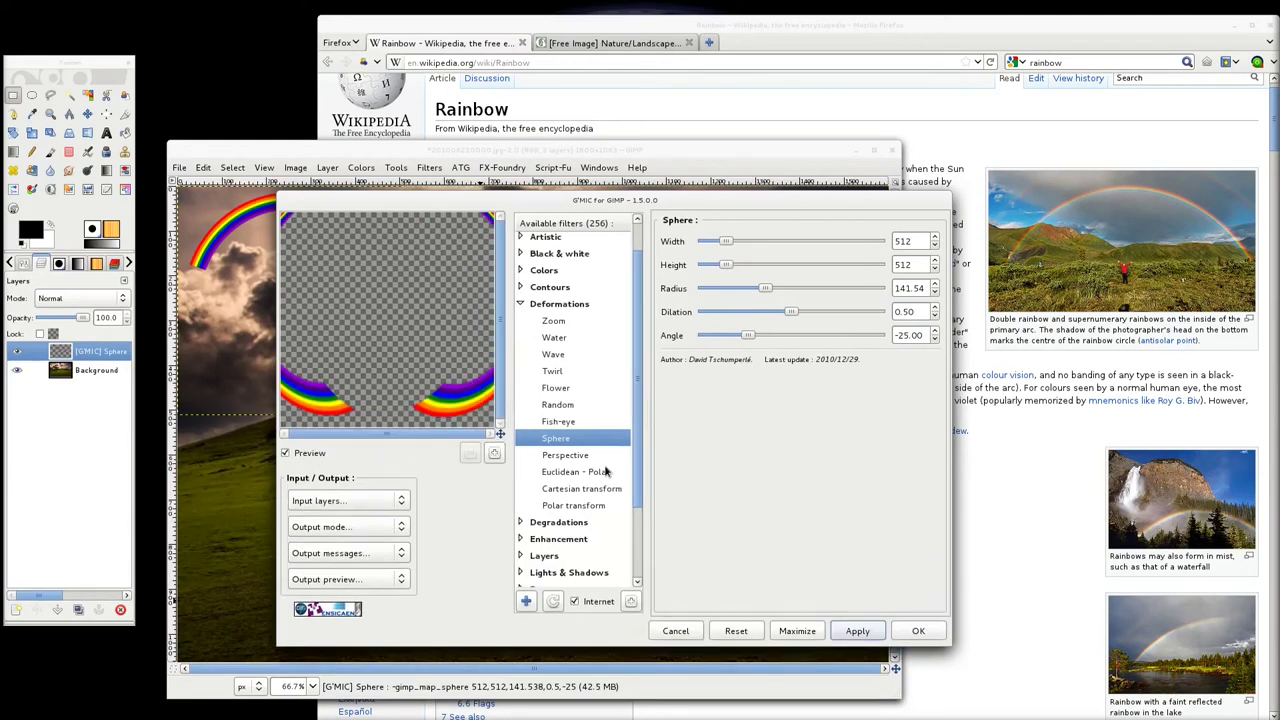
click(680, 632)
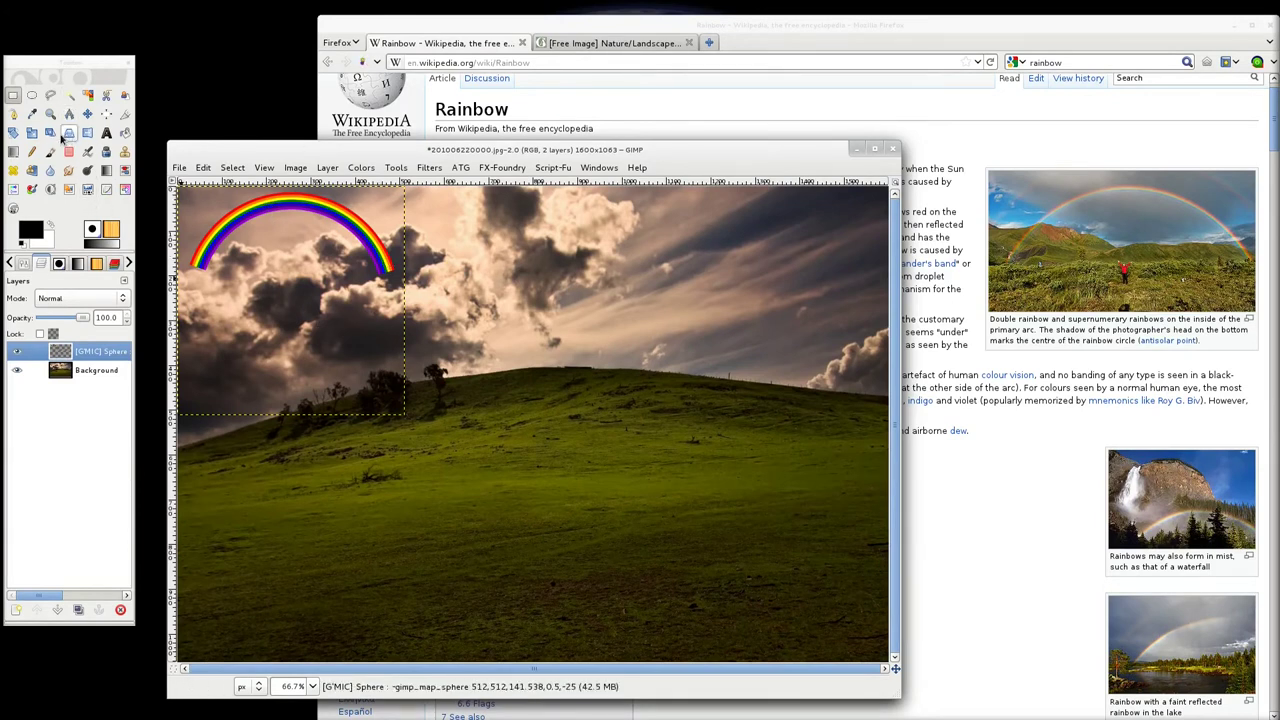
Step: Scale the rainbow arc layer to 764 × 764 pixels and place it over the hill with its legs on the slope
click(88, 114)
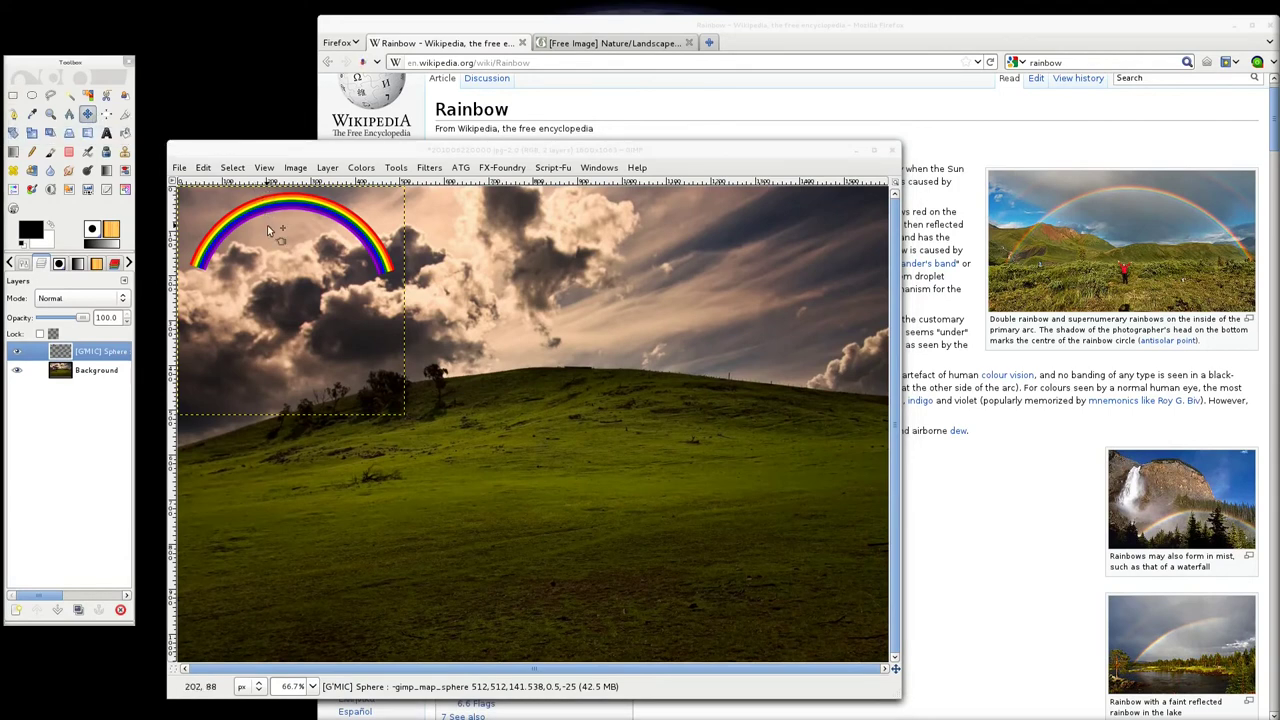
drag(258, 207, 386, 340)
click(31, 134)
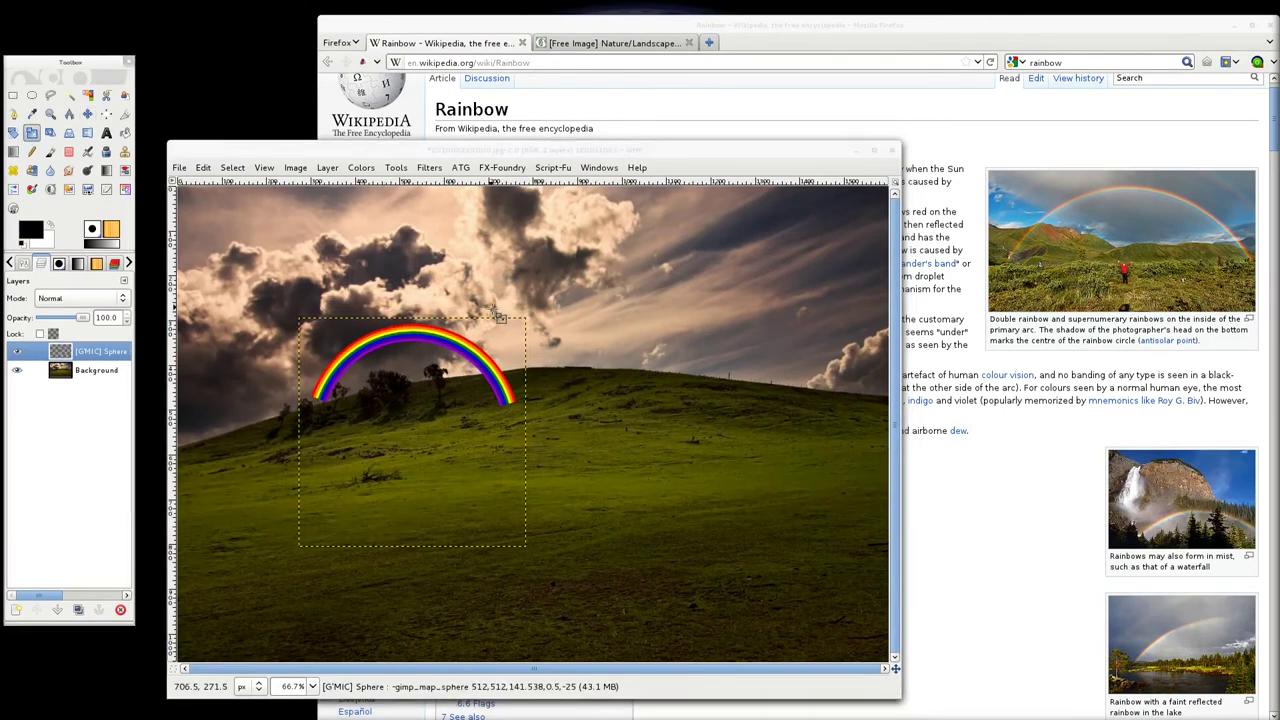
click(525, 327)
drag(525, 327, 687, 213)
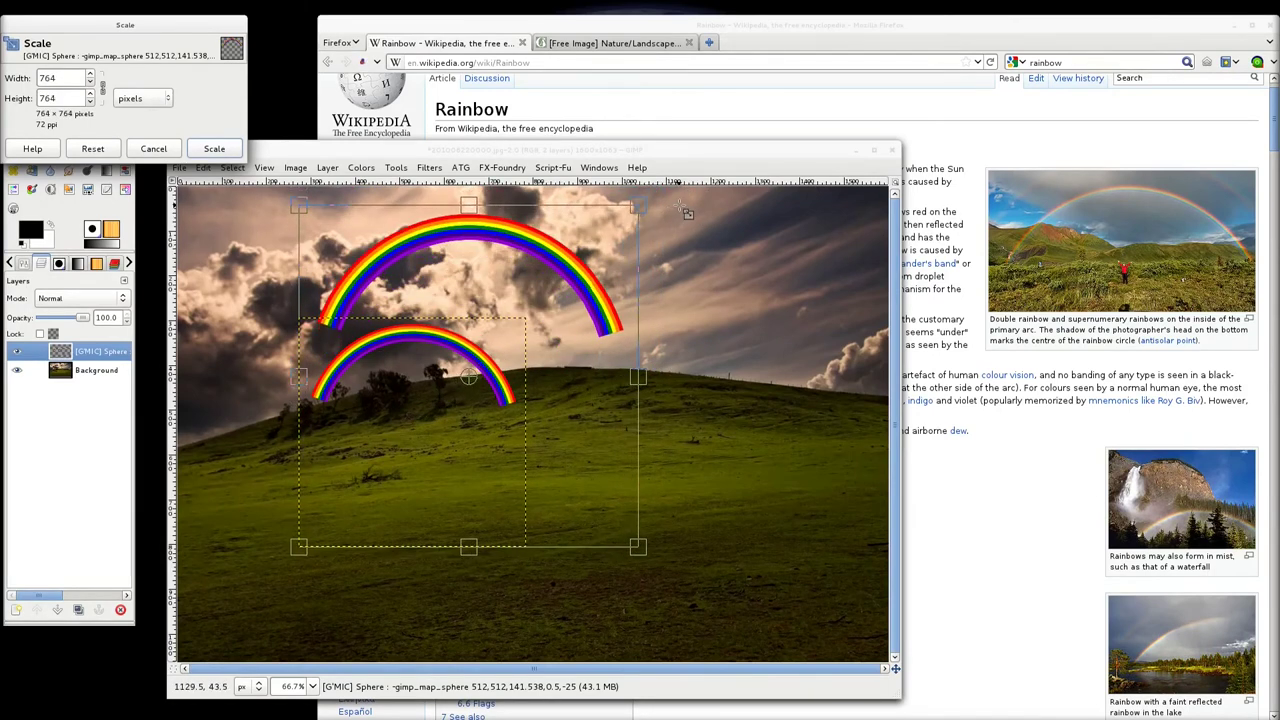
click(212, 148)
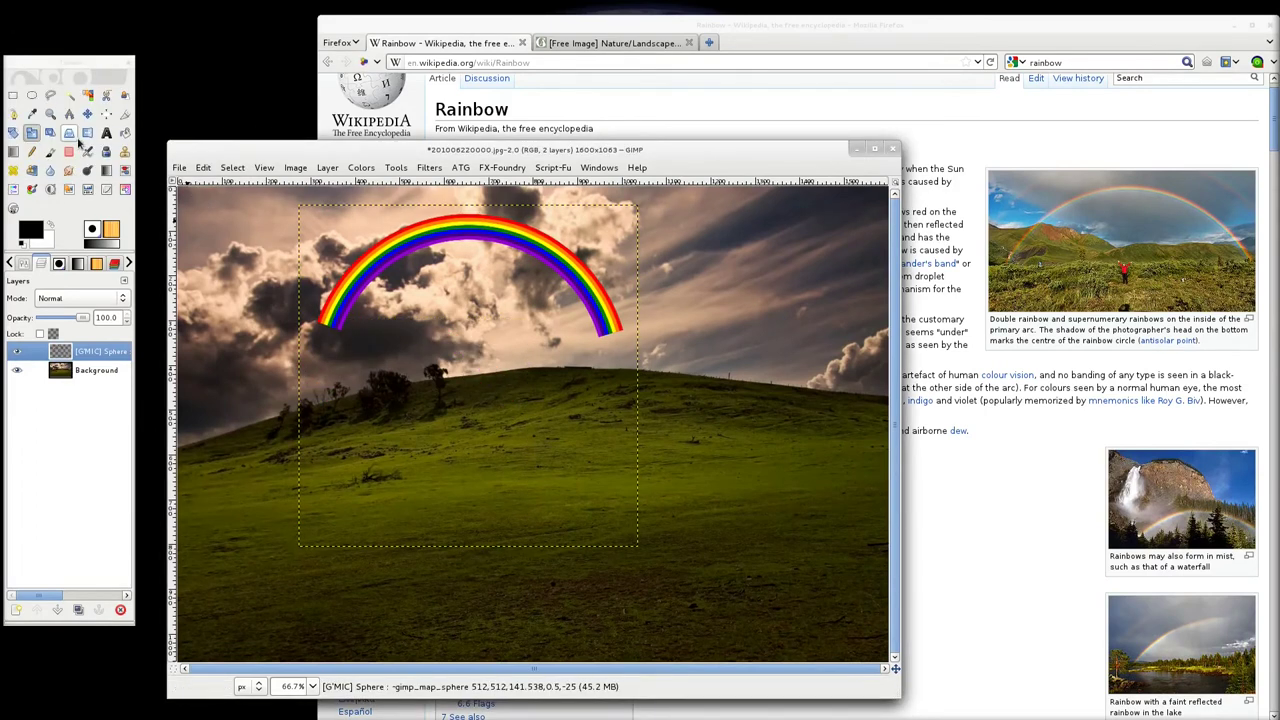
click(87, 113)
drag(385, 257, 366, 341)
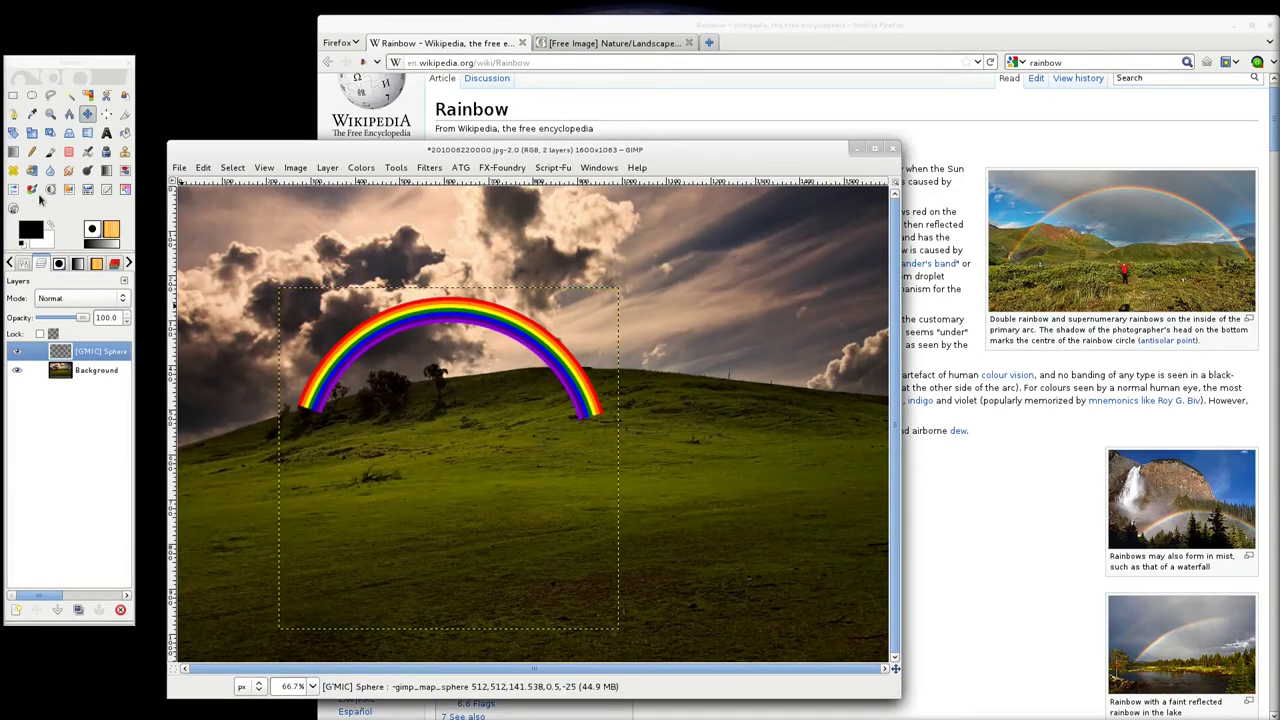
Step: Rotate the rainbow counter-clockwise so its left leg sits lower, and shift it left along the hill's slope
click(14, 135)
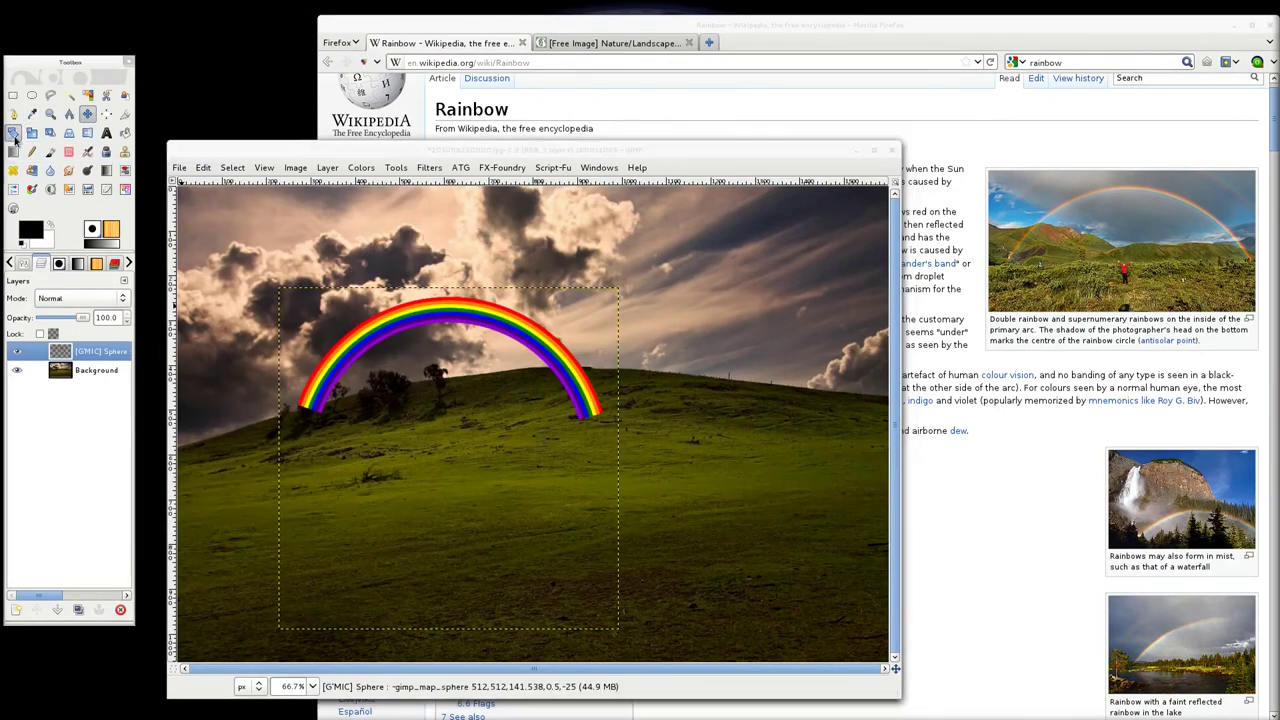
mouse_move(326, 400)
mouse_down()
mouse_move(327, 452)
mouse_move(330, 397)
mouse_up()
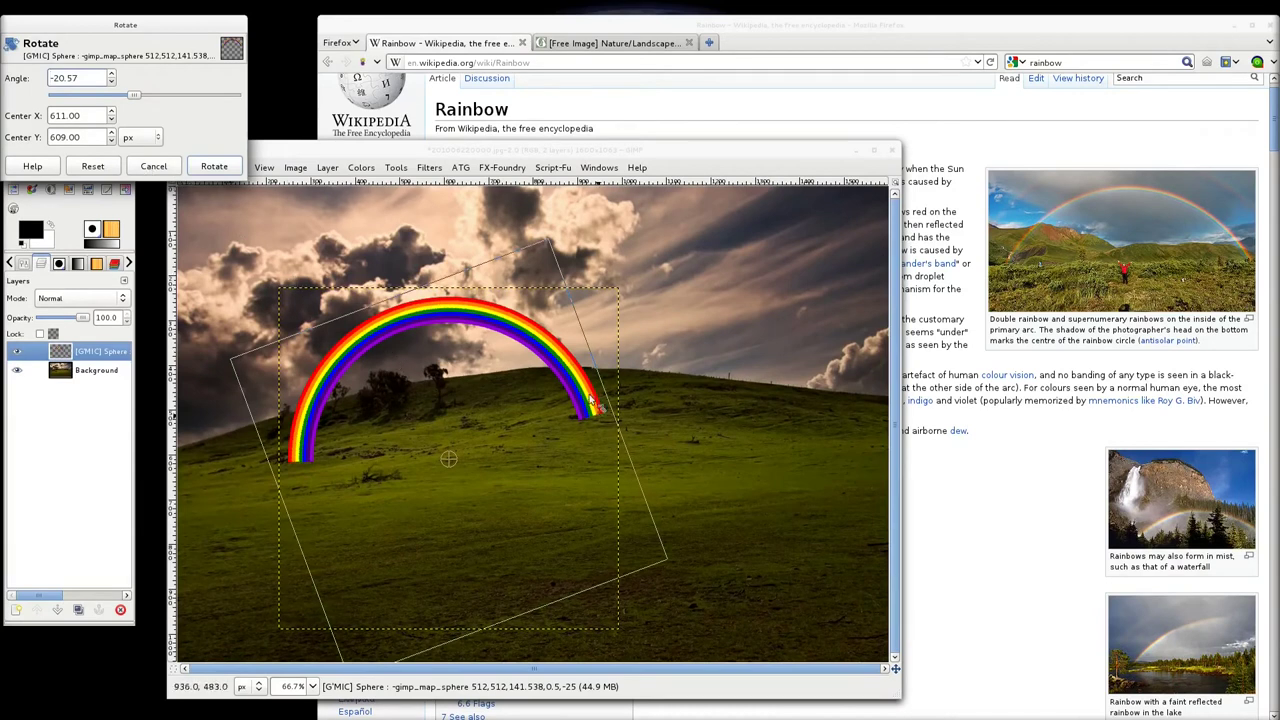
drag(540, 343, 524, 362)
click(195, 166)
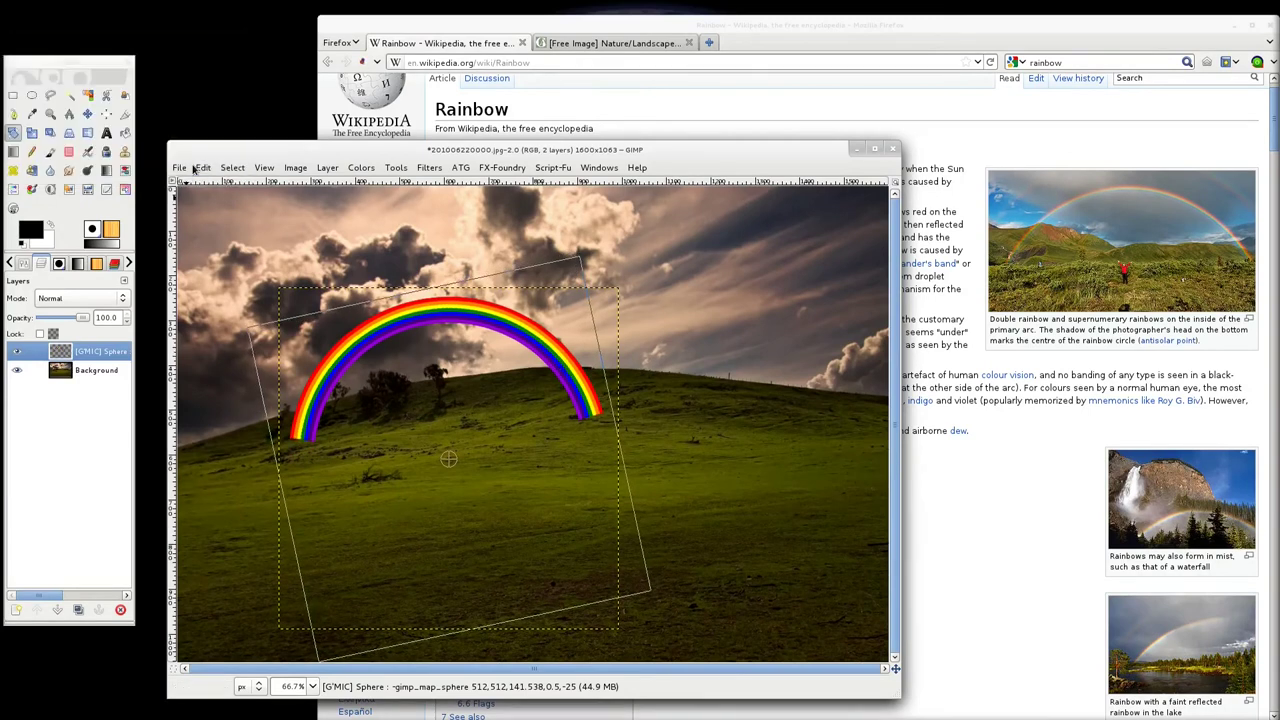
click(87, 113)
drag(420, 313, 367, 310)
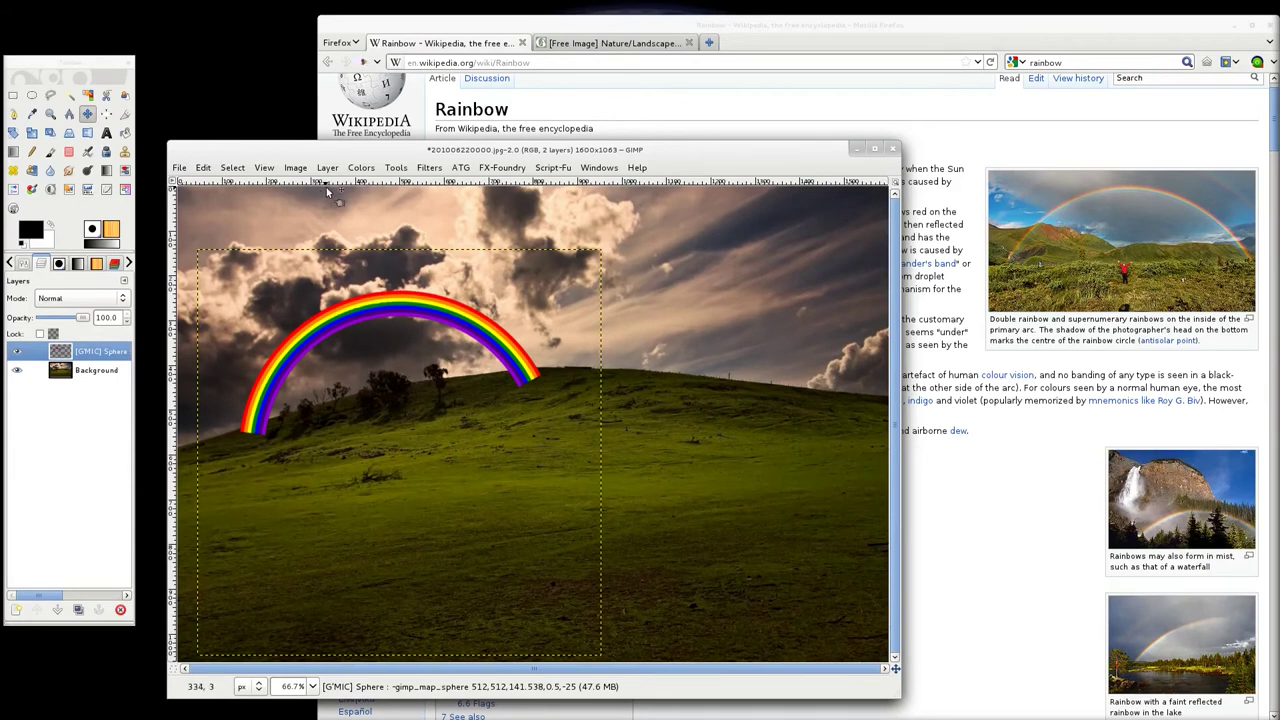
Step: Start a Gaussian Blur on the rainbow layer with a 5 px radius and bring the arc into the preview
click(429, 168)
mouse_move(440, 256)
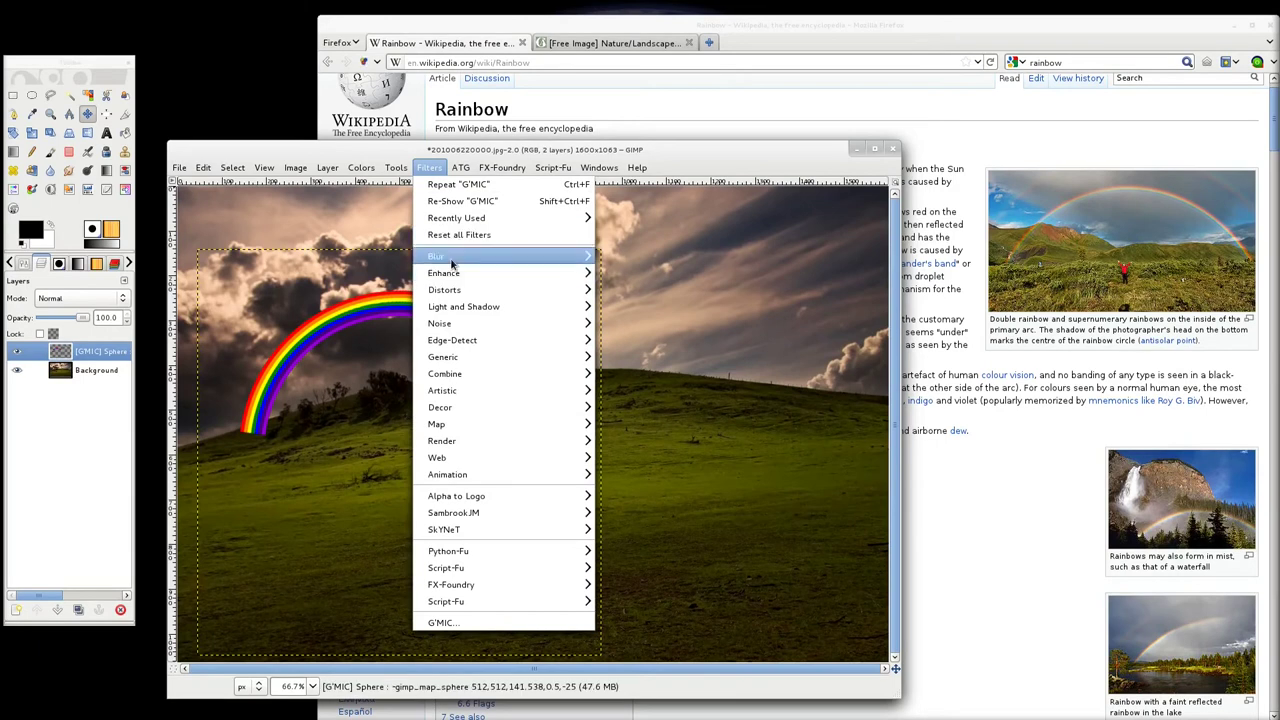
click(622, 273)
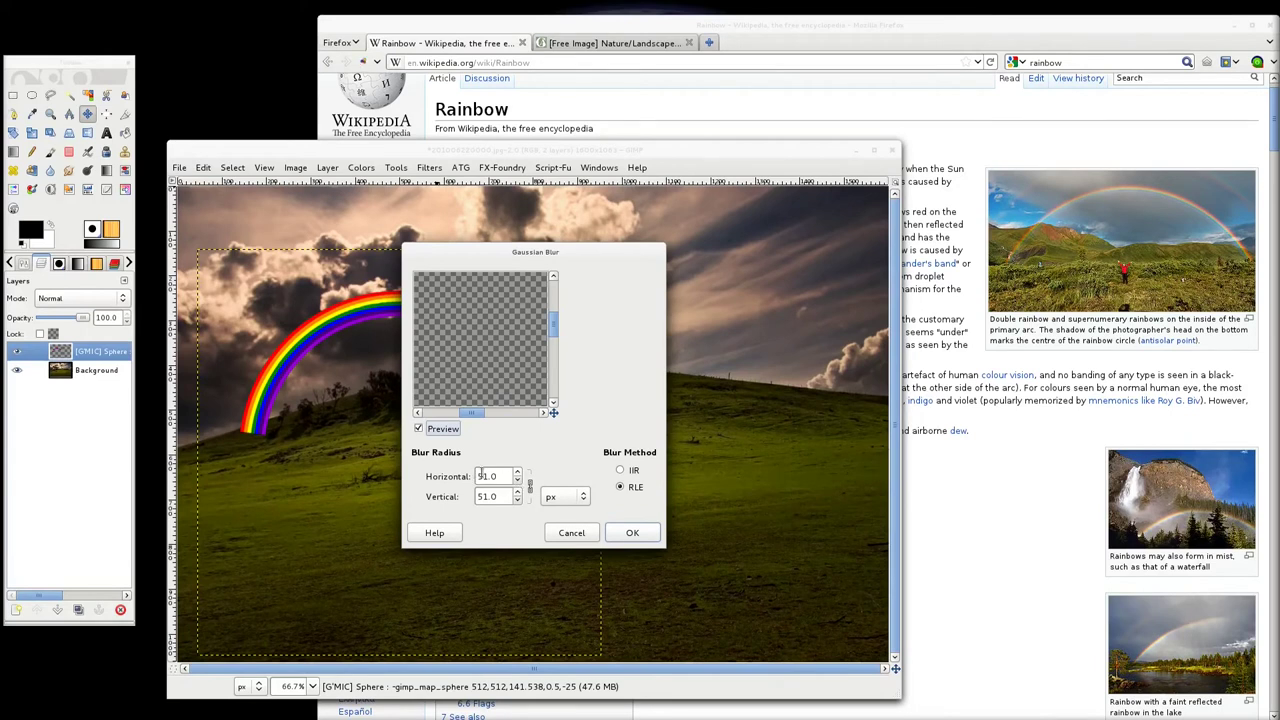
double_click(508, 479)
text(5)
drag(557, 415, 547, 414)
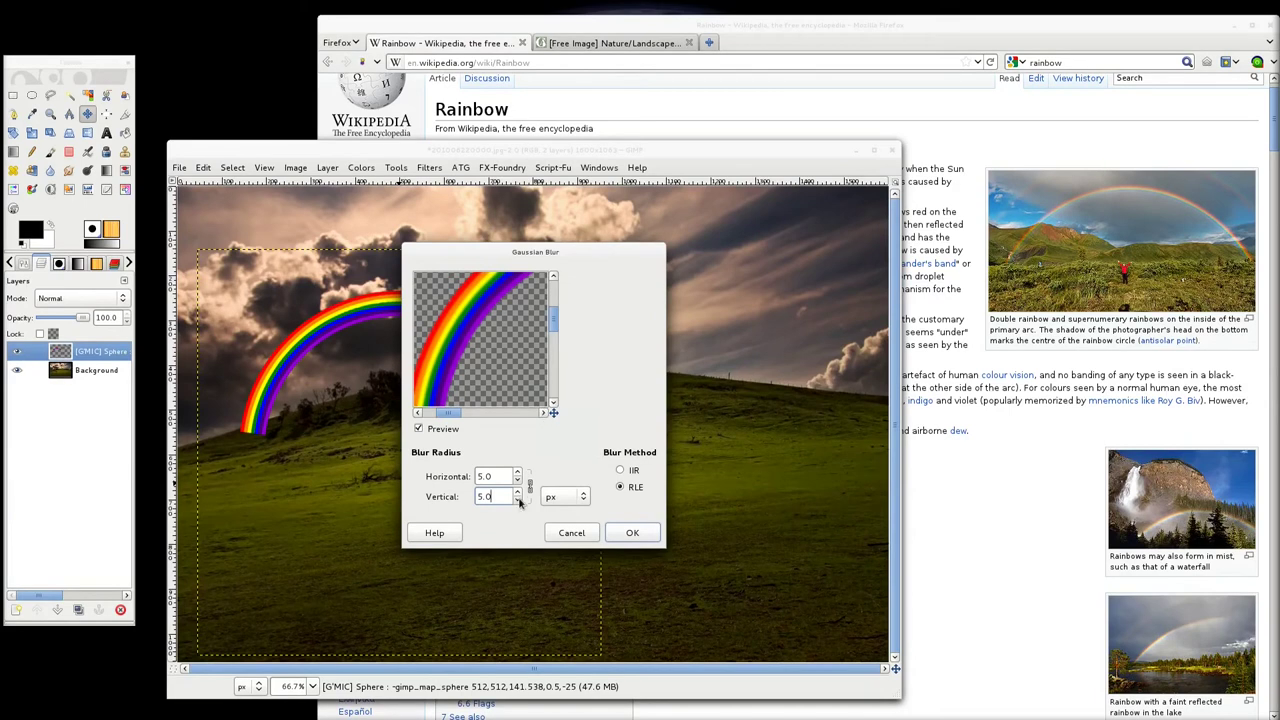
Step: Try stronger horizontal and vertical blur radii against the preview and settle on 32 px
click(518, 473)
drag(518, 476, 518, 476)
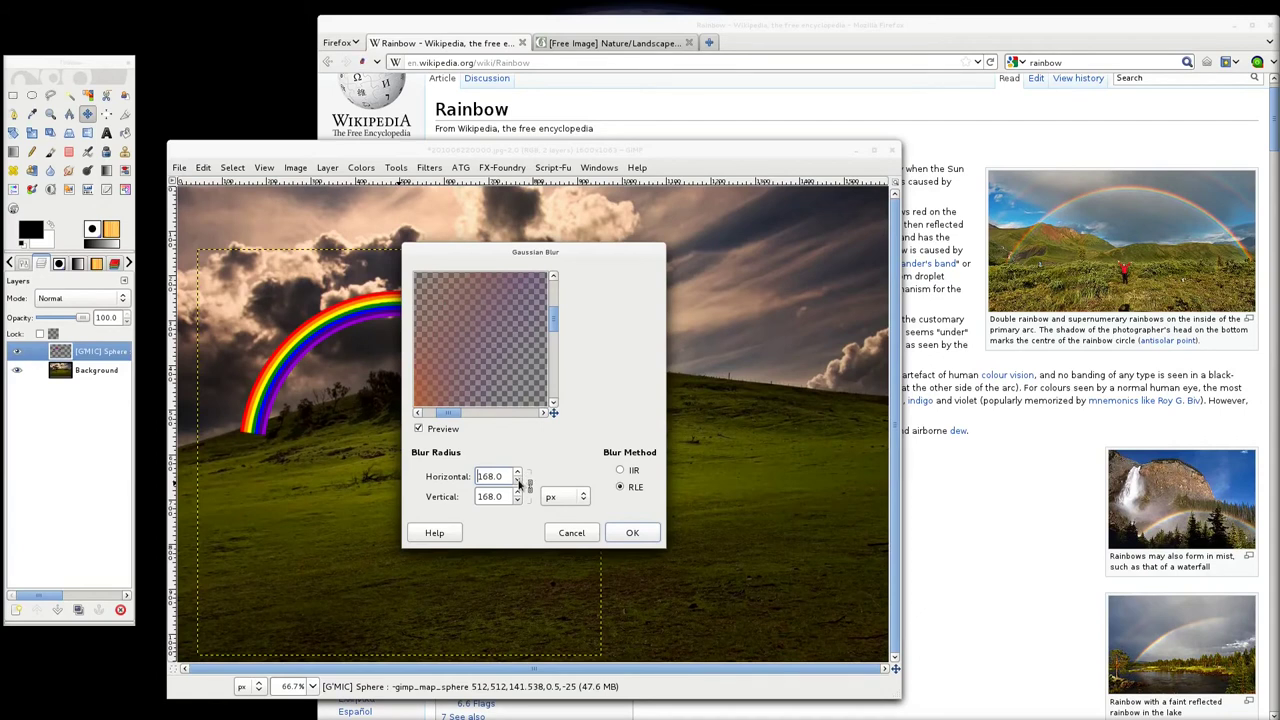
drag(519, 484, 519, 484)
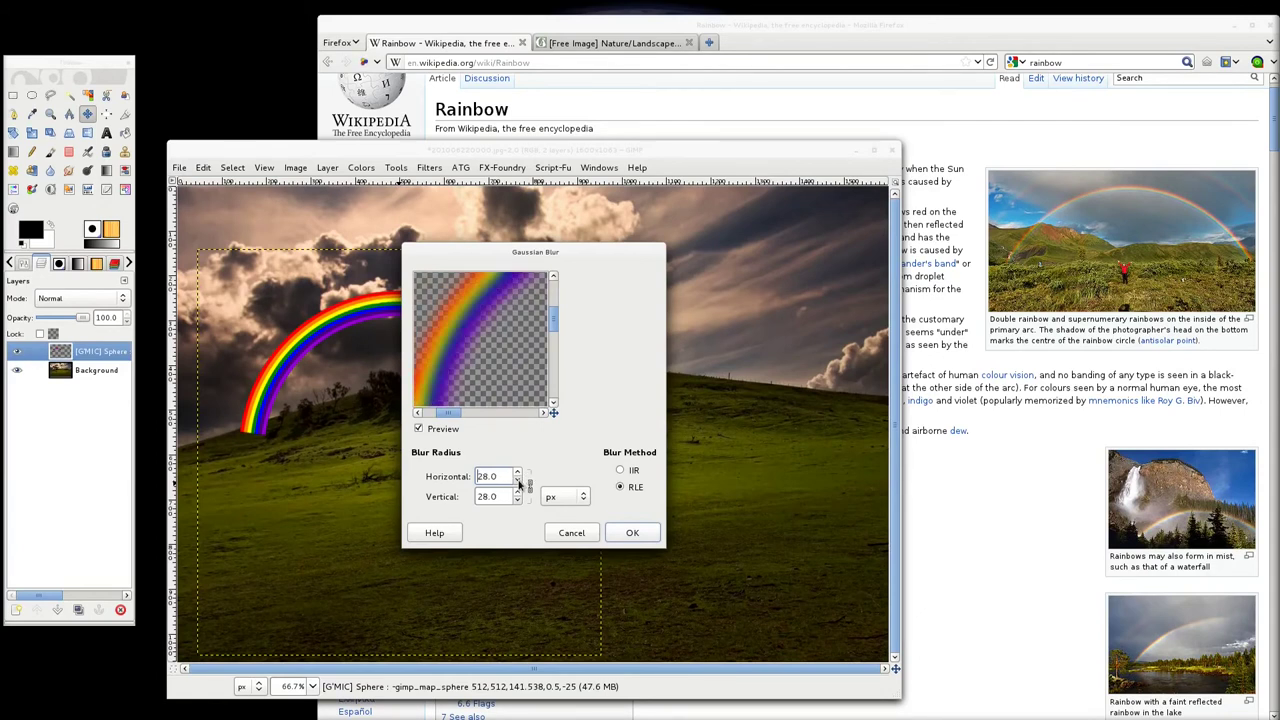
click(519, 473)
click(519, 473)
Step: Check the double rainbow reference photo on Wikipedia, set the blur radius to 33 px and apply the Gaussian Blur
click(1104, 258)
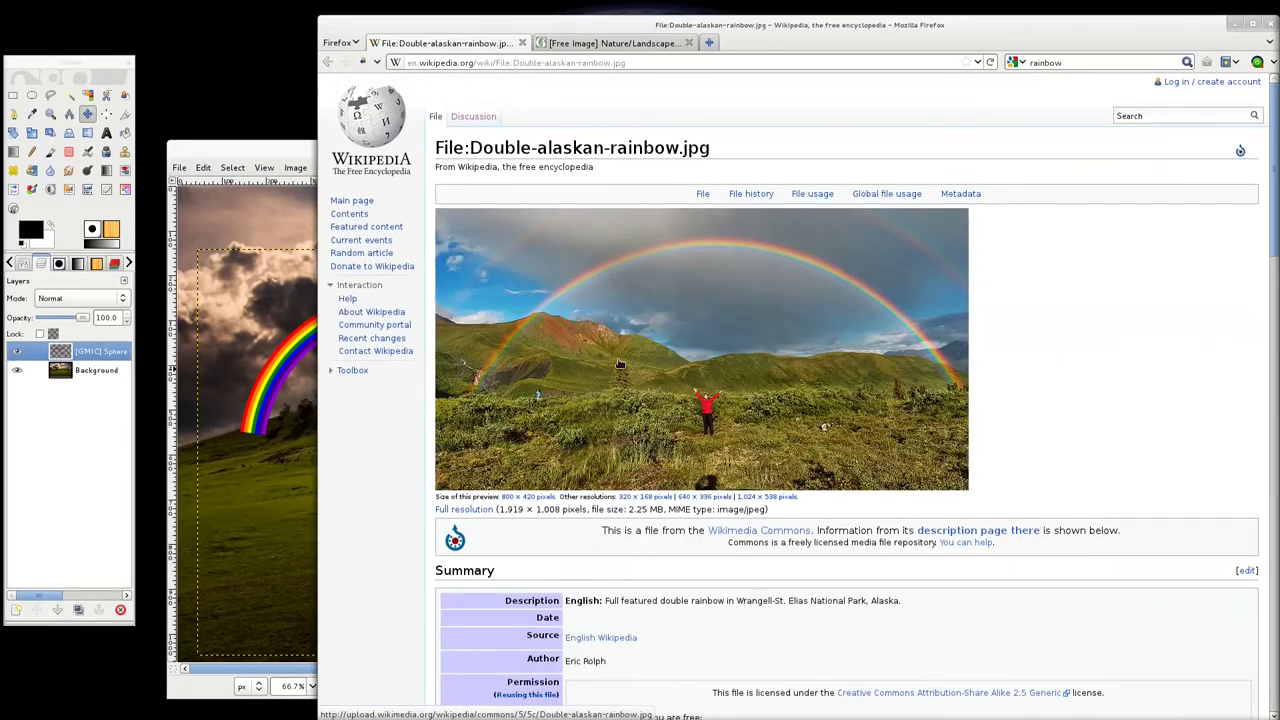
click(291, 149)
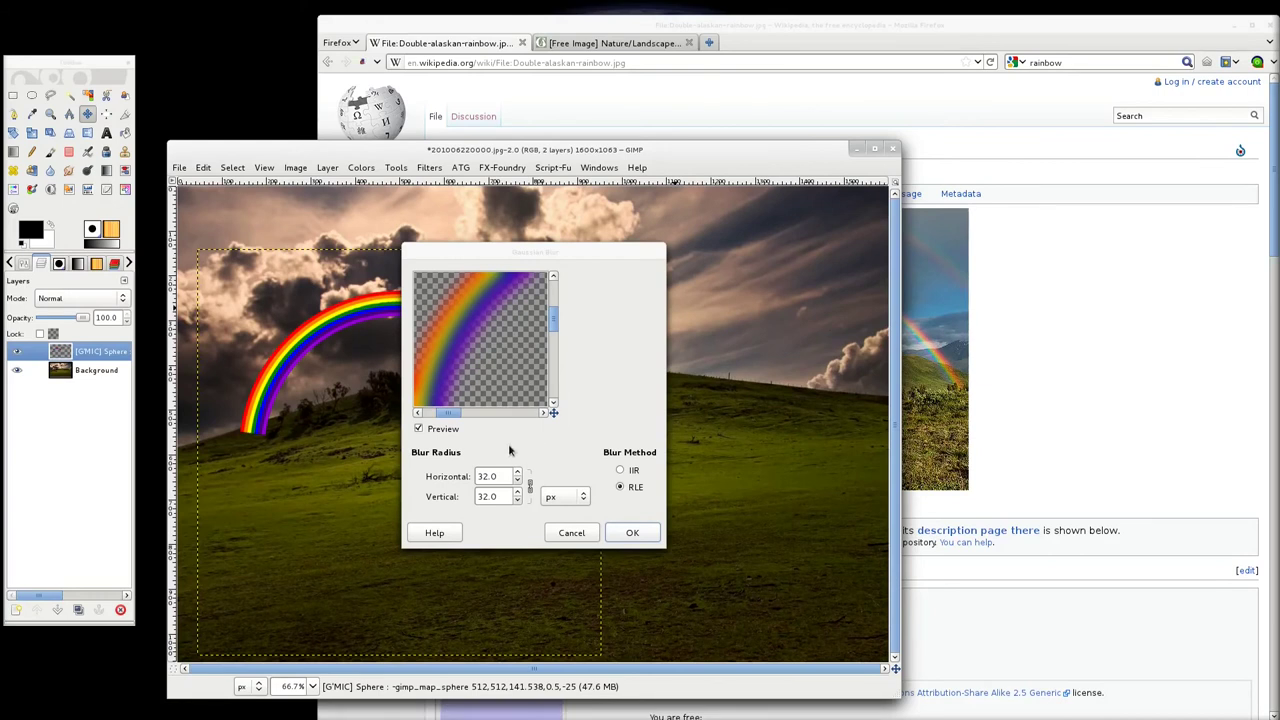
click(518, 501)
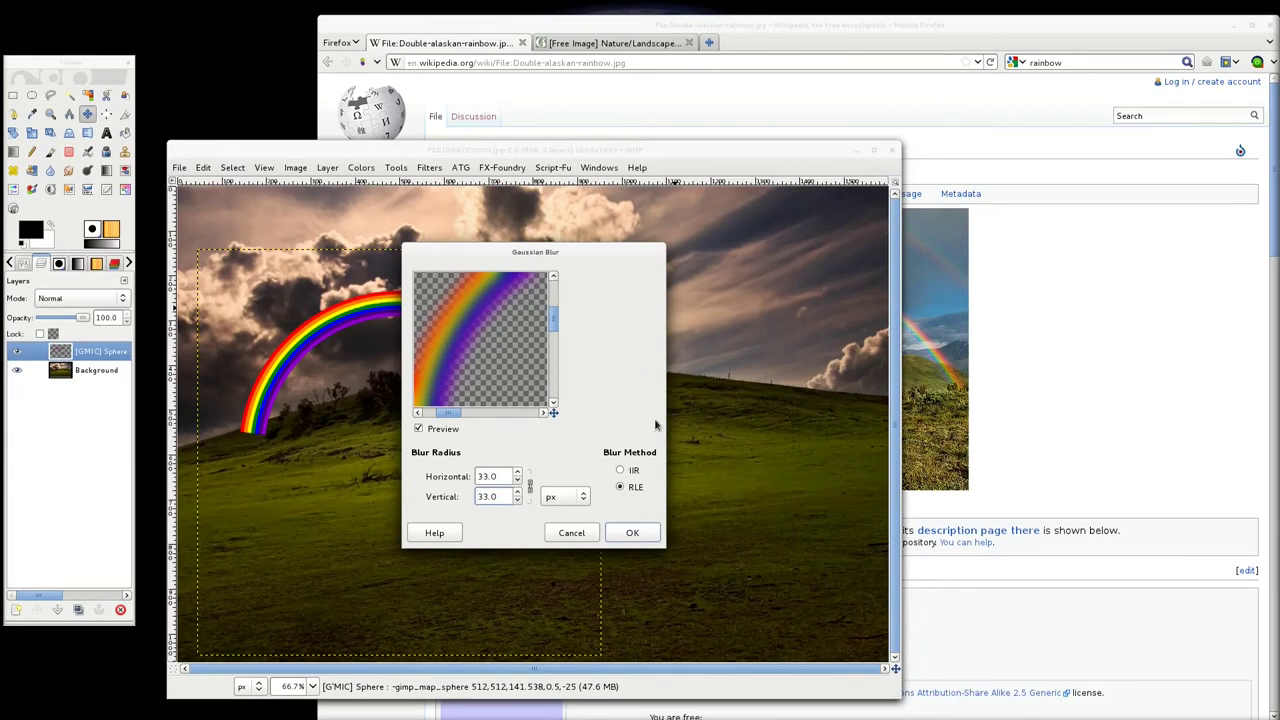
click(634, 532)
Step: Return the browser to the Rainbow article for reference and lower the rainbow layer's opacity to 45
click(327, 62)
click(272, 152)
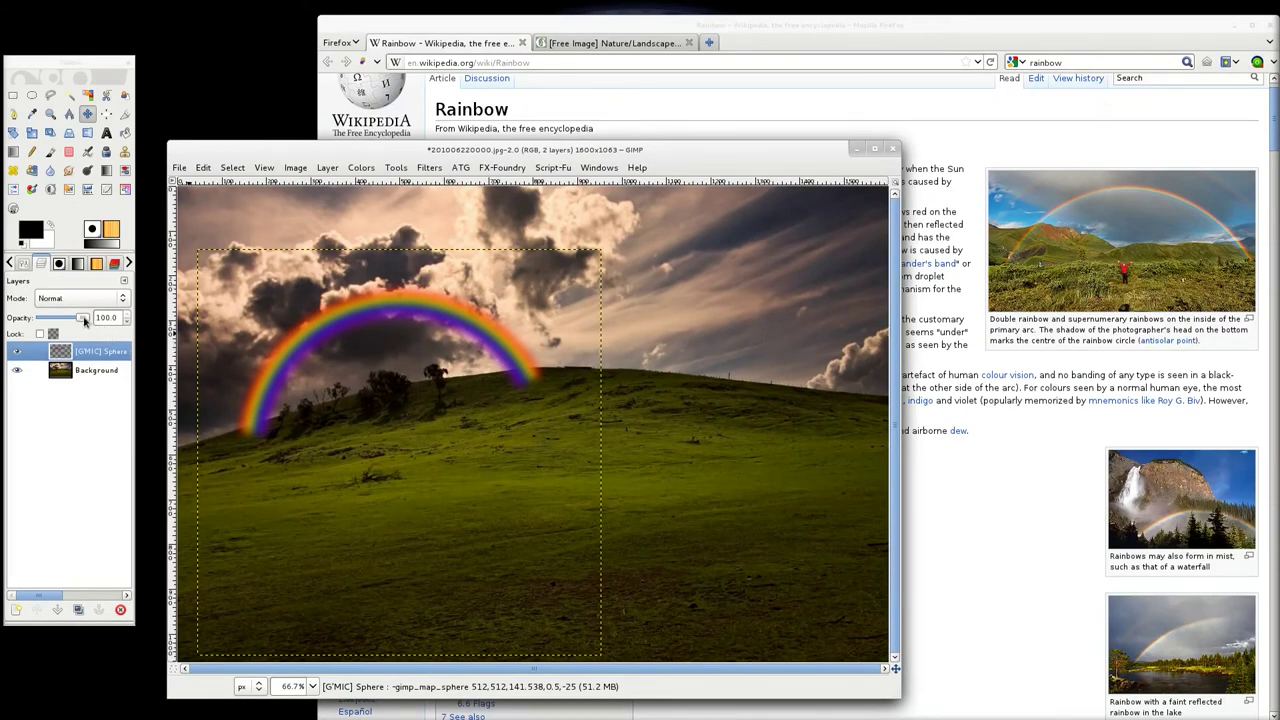
drag(83, 319, 62, 321)
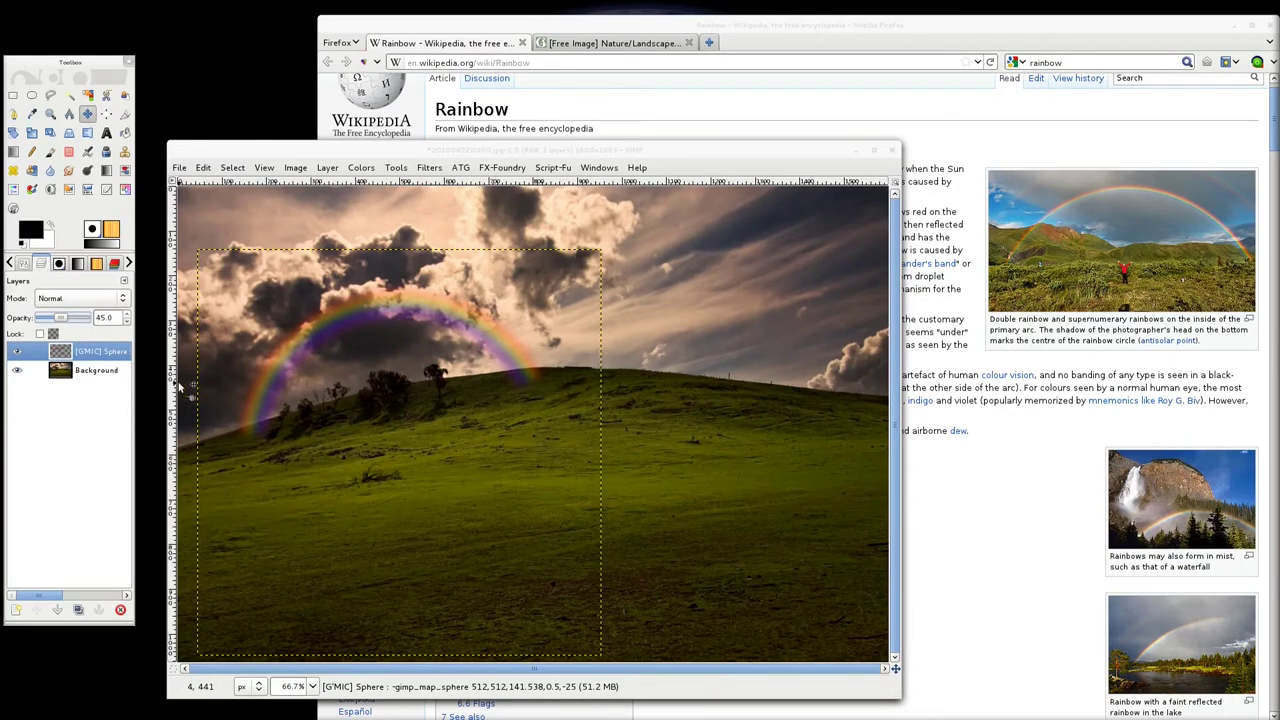
Step: Check where both rainbow ends overlap the hillside and add a white (full opacity) layer mask to the rainbow layer
scroll(248, 420, up, 4)
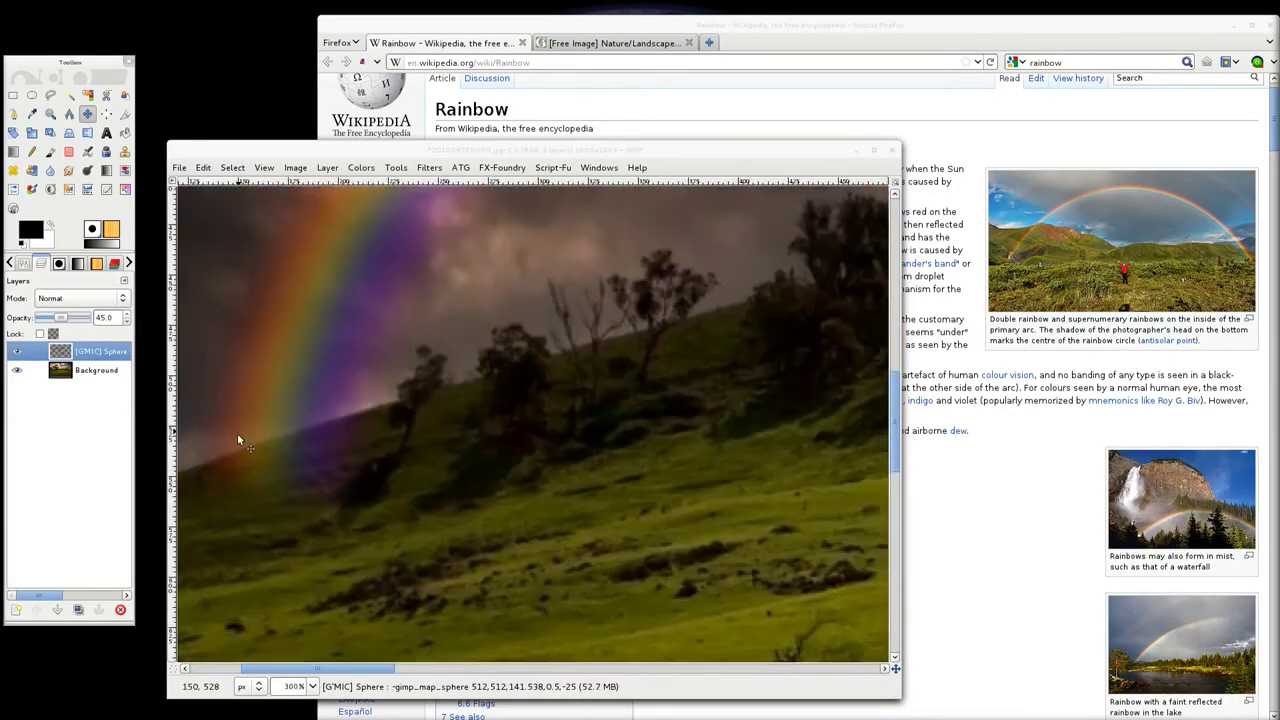
drag(563, 402, 180, 500)
drag(760, 404, 340, 410)
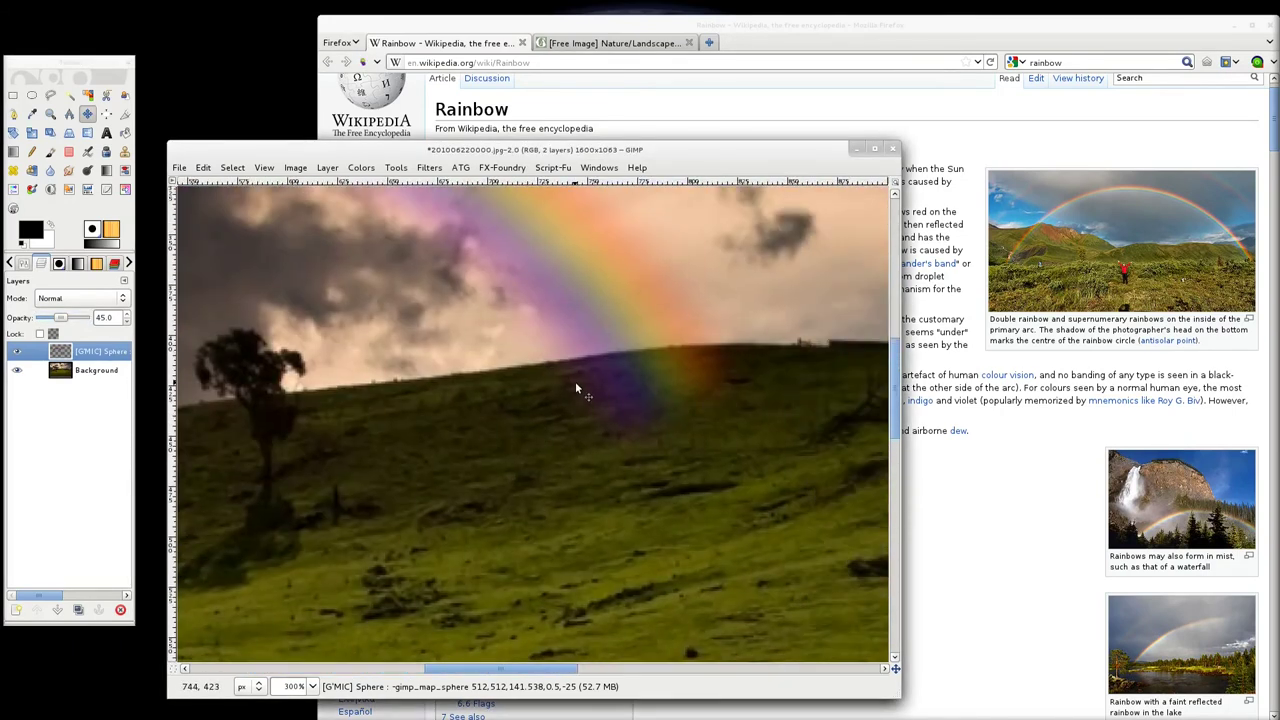
click(94, 357)
right_click(94, 360)
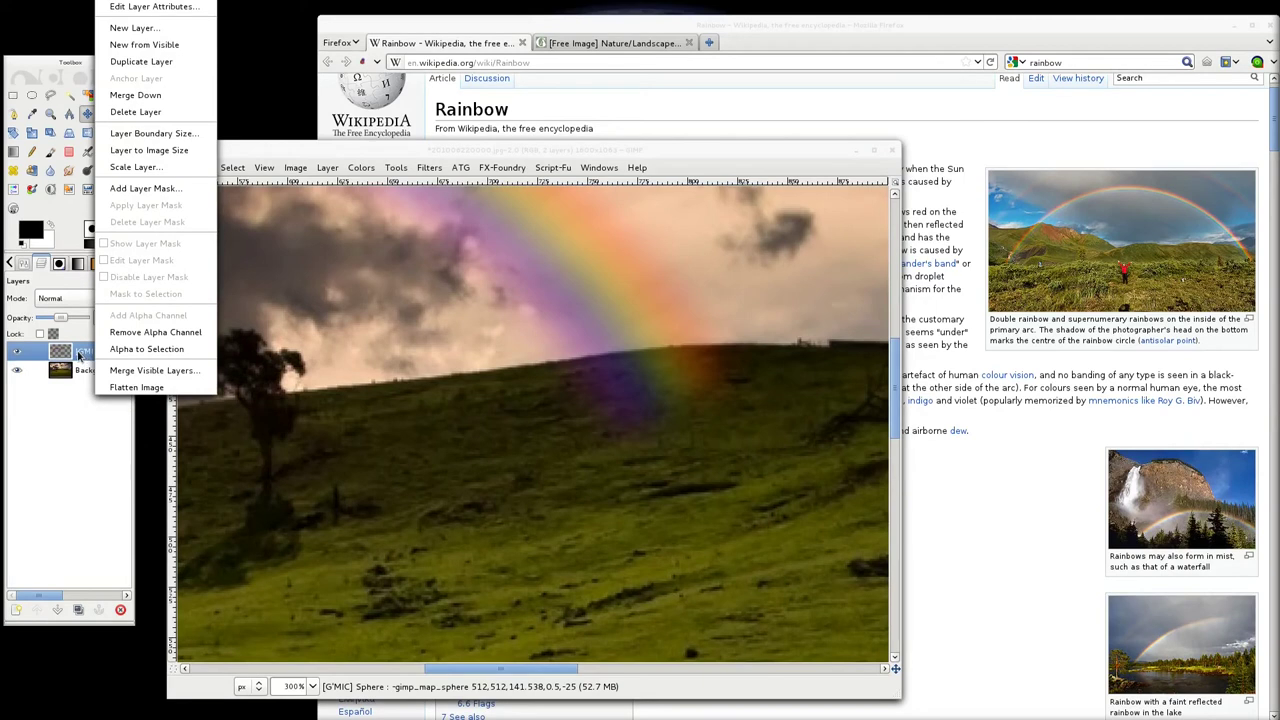
click(80, 357)
right_click(80, 357)
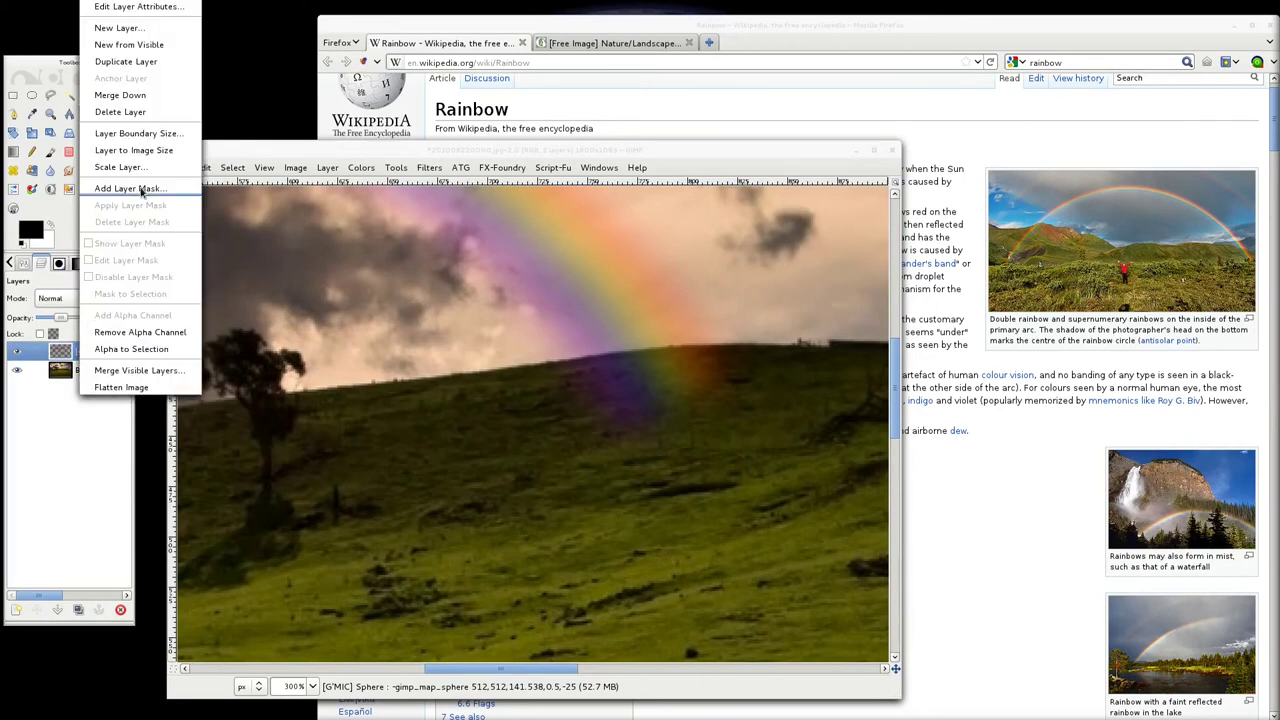
click(135, 189)
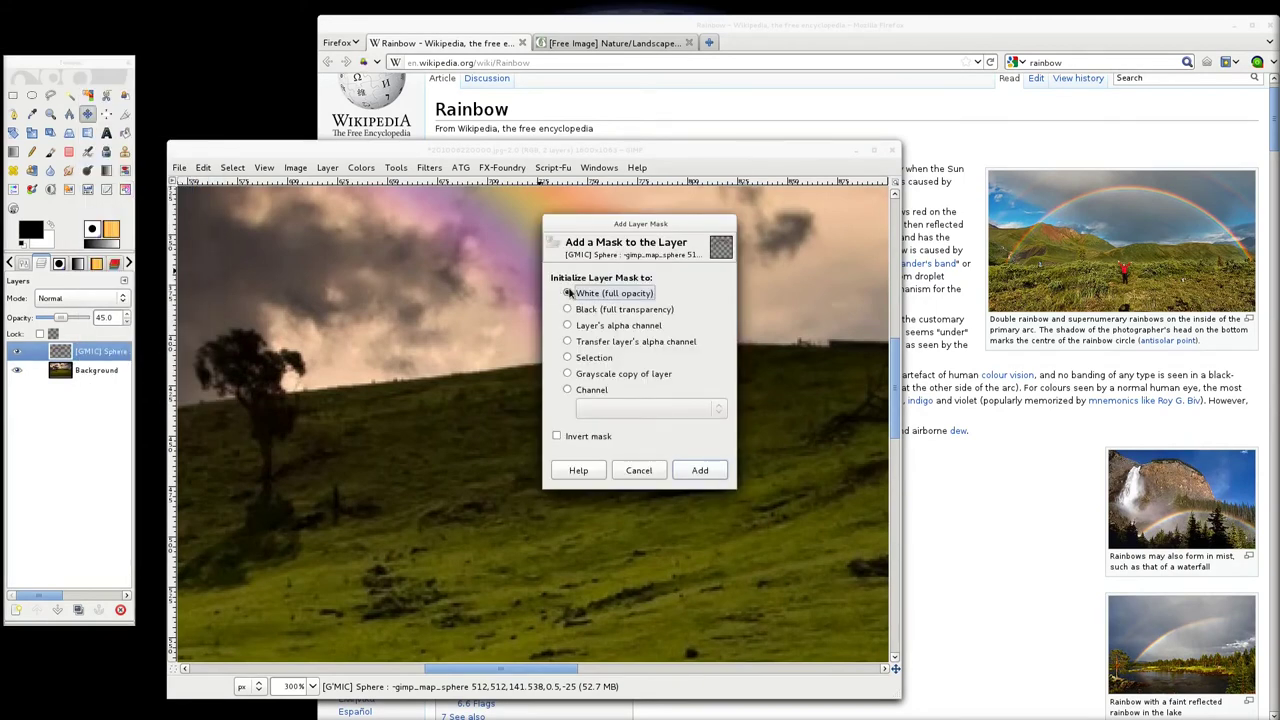
click(700, 470)
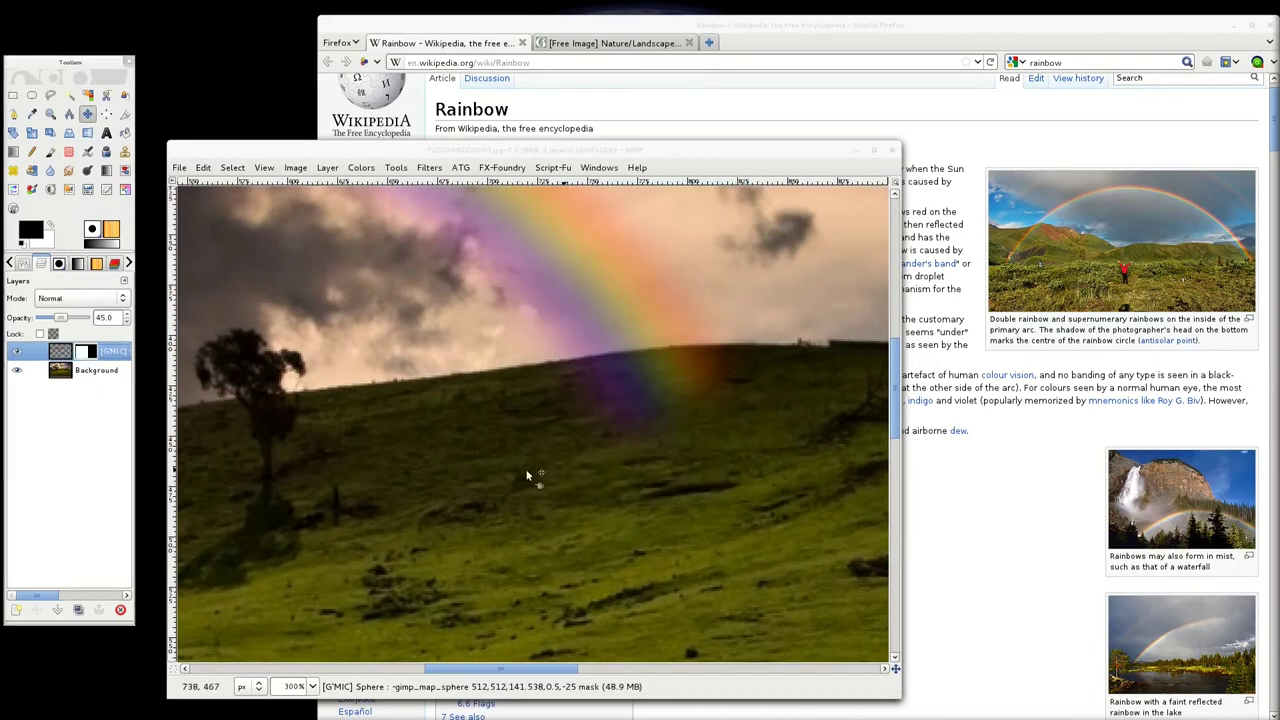
Step: Try masking out the rainbow's right end below the hill by painting black with the Paintbrush and the Circle (19) brush
click(38, 232)
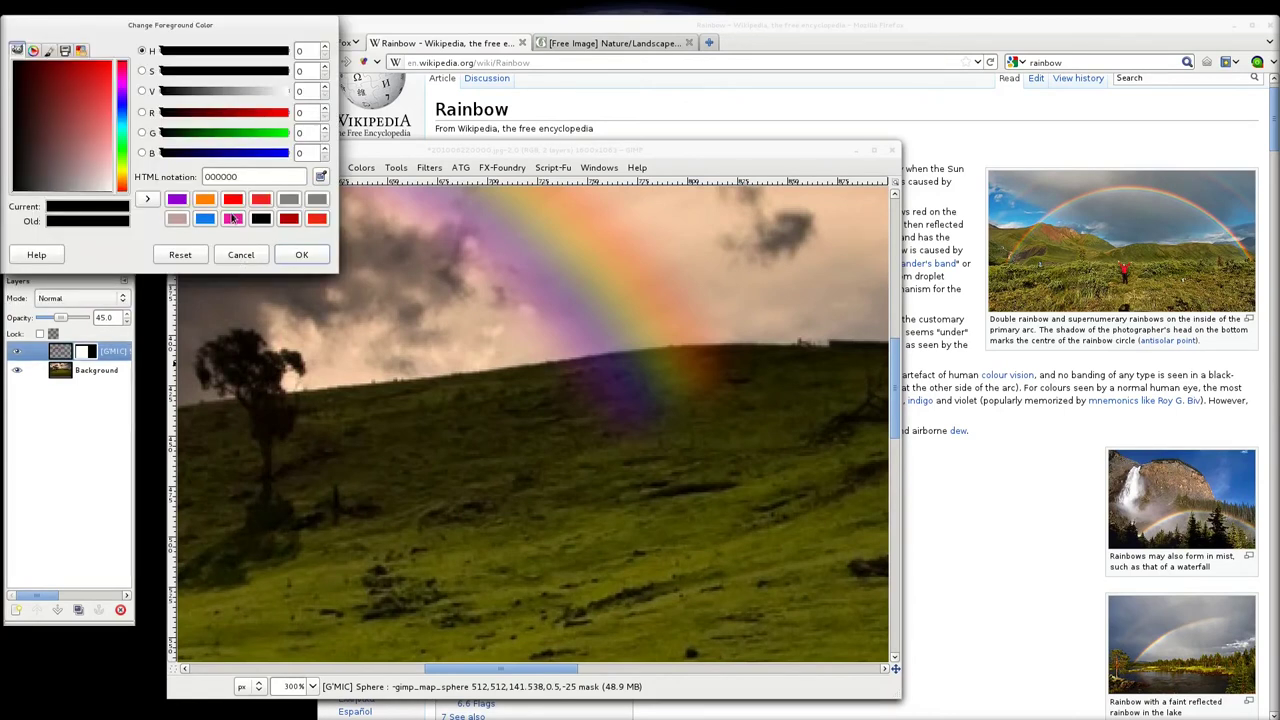
click(316, 258)
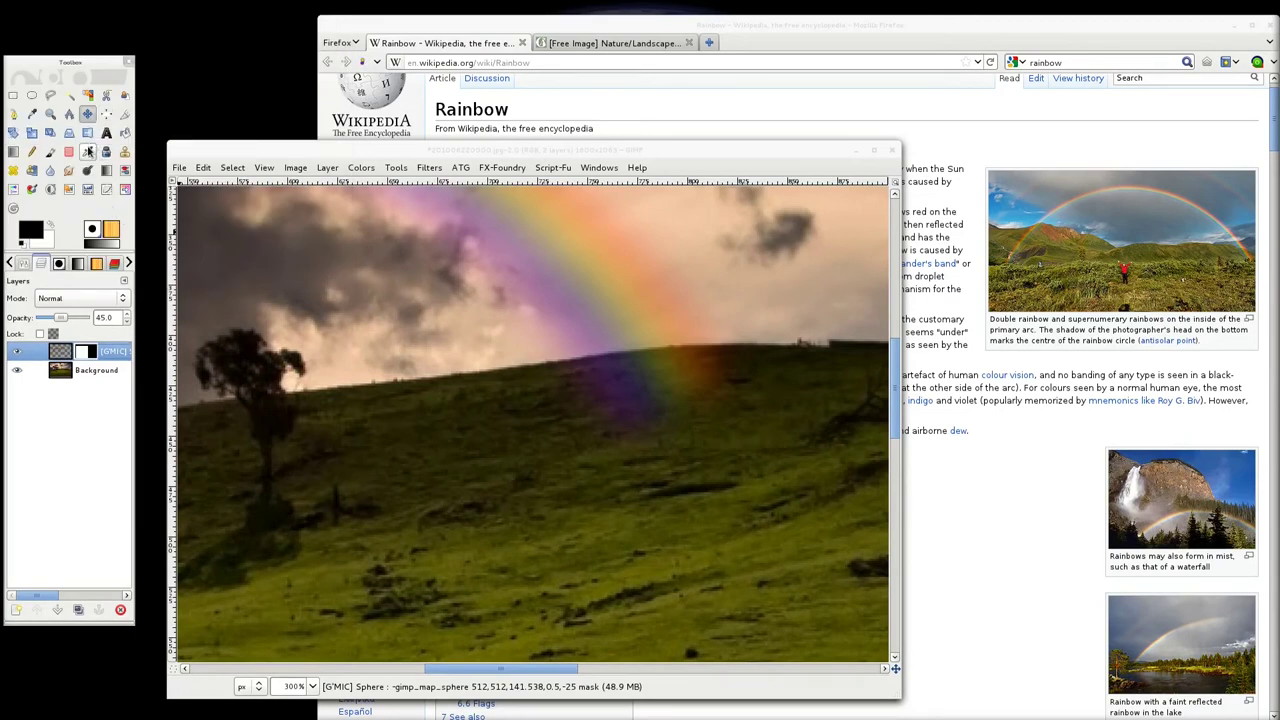
click(50, 154)
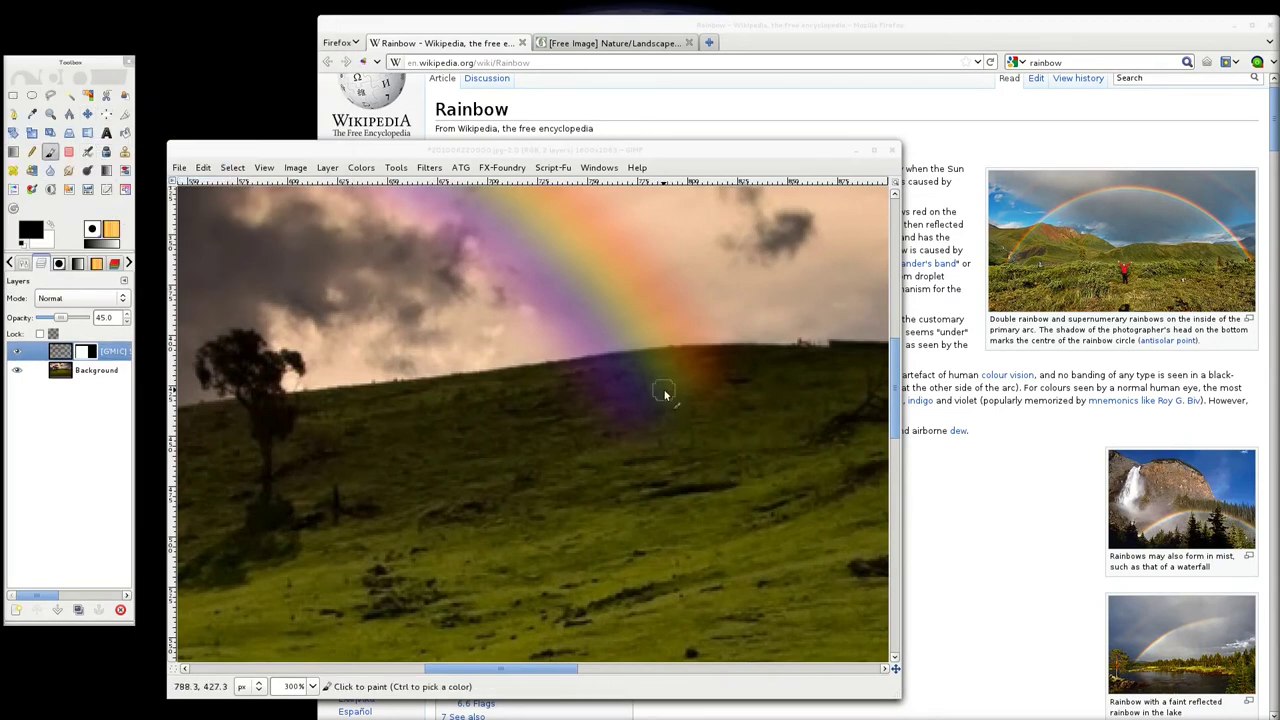
double_click(52, 153)
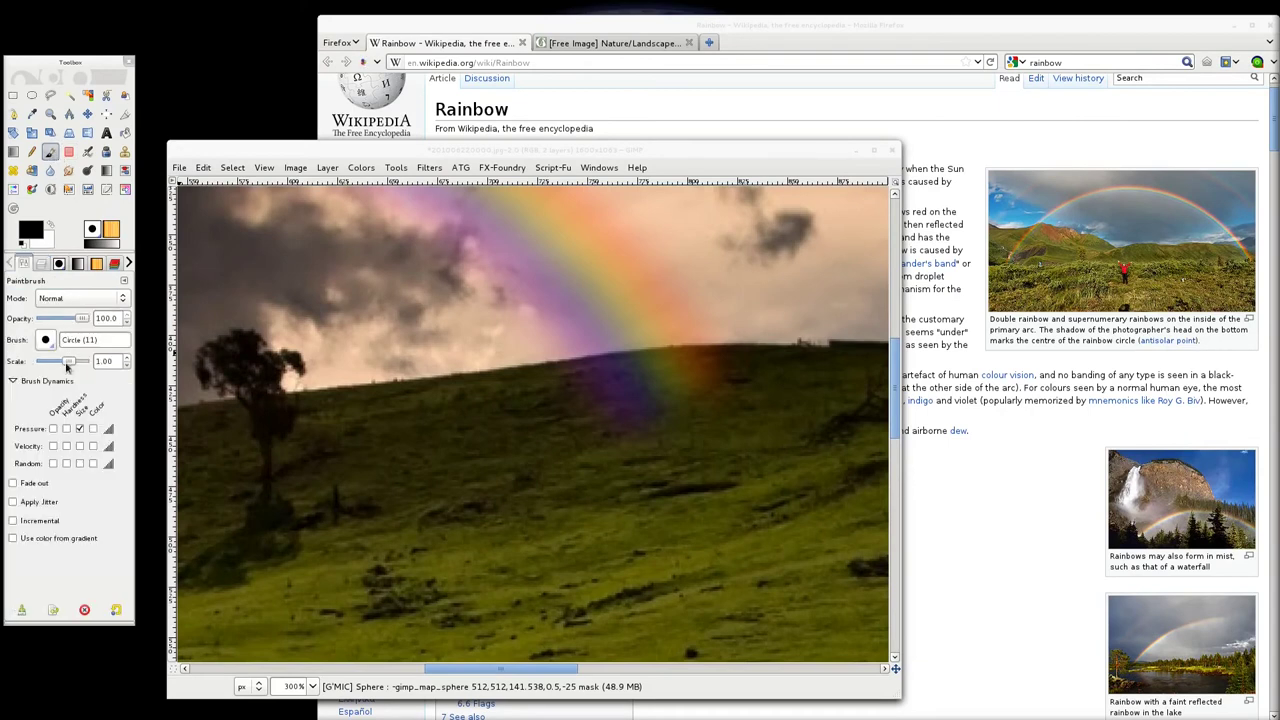
click(45, 340)
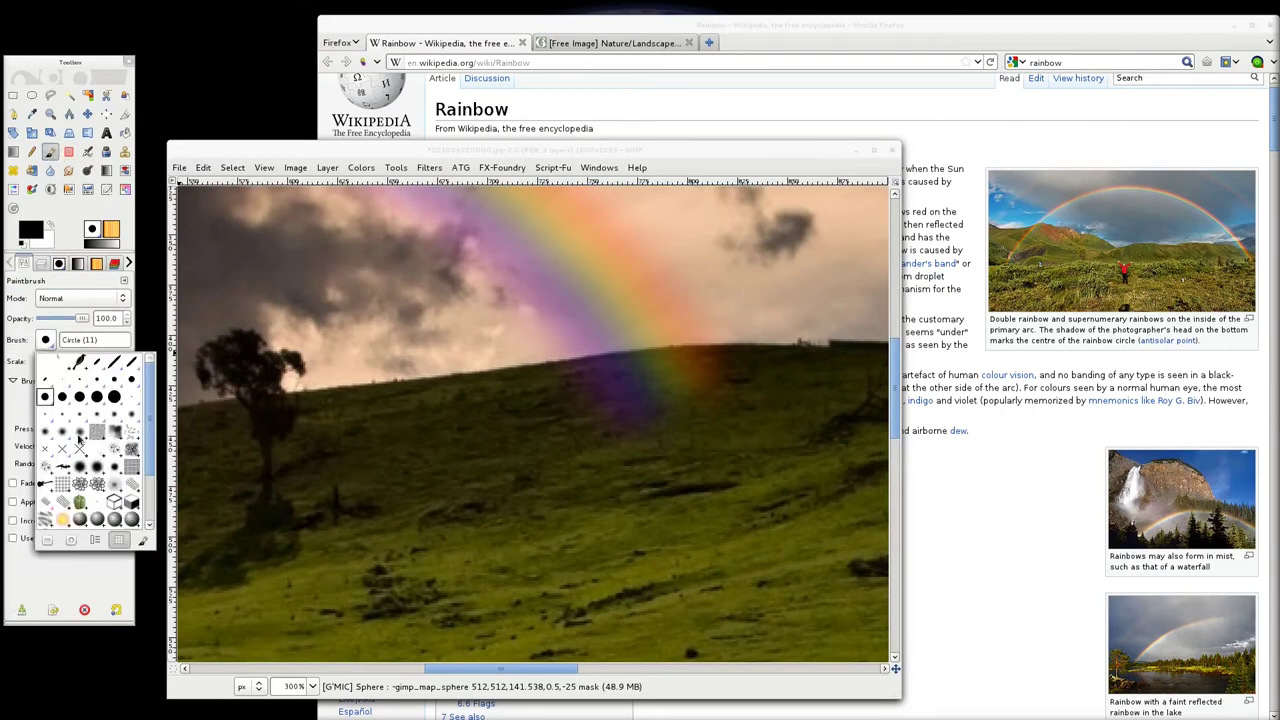
click(114, 397)
mouse_move(595, 405)
mouse_down()
mouse_move(757, 389)
mouse_move(569, 394)
mouse_move(754, 357)
mouse_move(524, 368)
mouse_move(514, 374)
mouse_move(549, 388)
mouse_move(713, 366)
mouse_move(743, 379)
mouse_move(565, 449)
mouse_move(707, 399)
mouse_move(585, 405)
mouse_move(706, 390)
mouse_move(546, 422)
mouse_move(641, 394)
mouse_move(465, 421)
mouse_move(668, 402)
mouse_up()
key(ctrl+z)
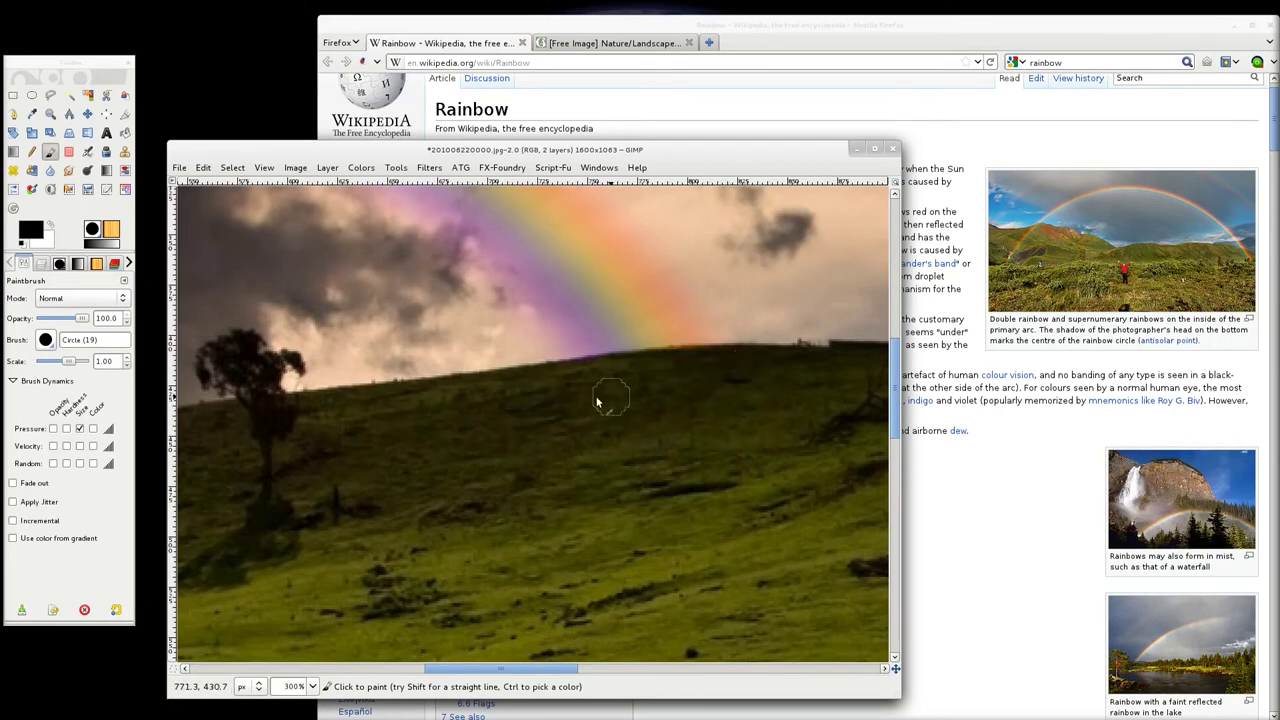
Step: Paint black on the mask over the rainbow's left end where it overlaps the hillside
scroll(514, 402, down, 2)
drag(375, 437, 483, 401)
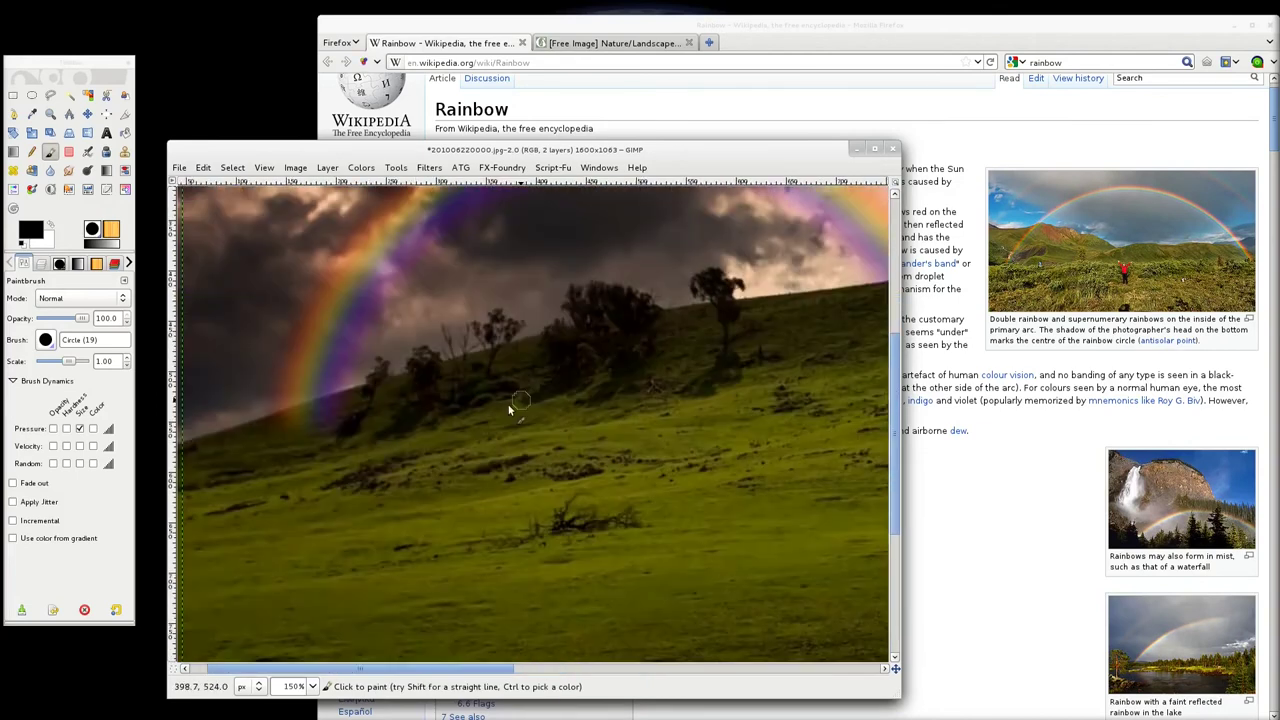
scroll(288, 443, up, 3)
mouse_move(286, 440)
mouse_down()
mouse_move(478, 377)
mouse_move(255, 450)
mouse_move(325, 410)
mouse_move(494, 356)
mouse_move(243, 436)
mouse_move(493, 318)
mouse_move(352, 366)
mouse_up()
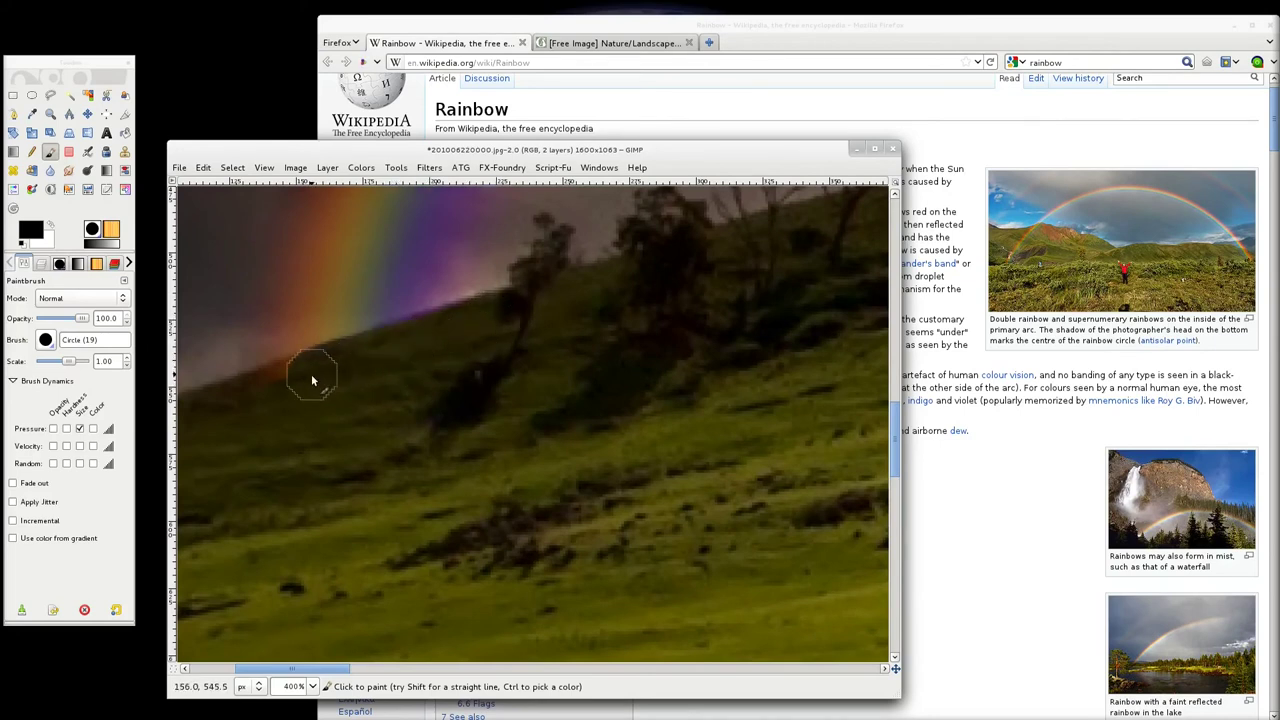
scroll(534, 380, down, 4)
drag(681, 389, 547, 439)
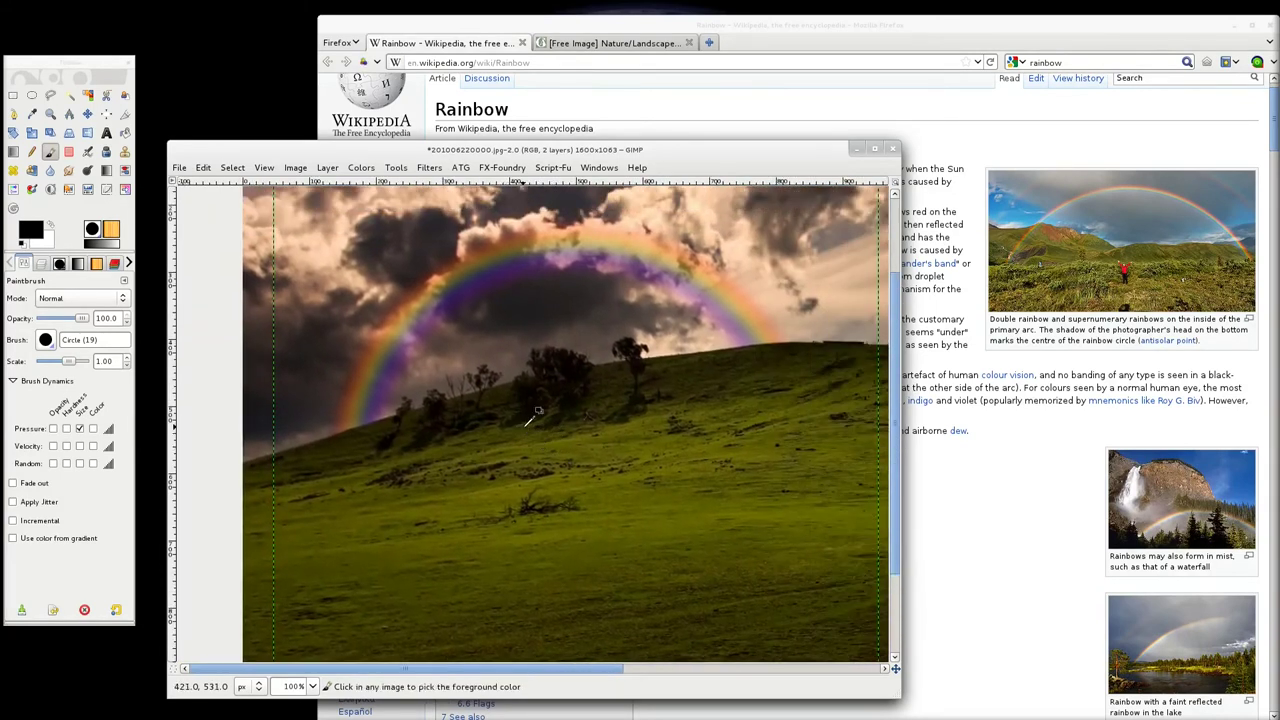
Step: Undo the brush strokes on the mask and bring back the layer list
key(ctrl+z)
key(ctrl+z)
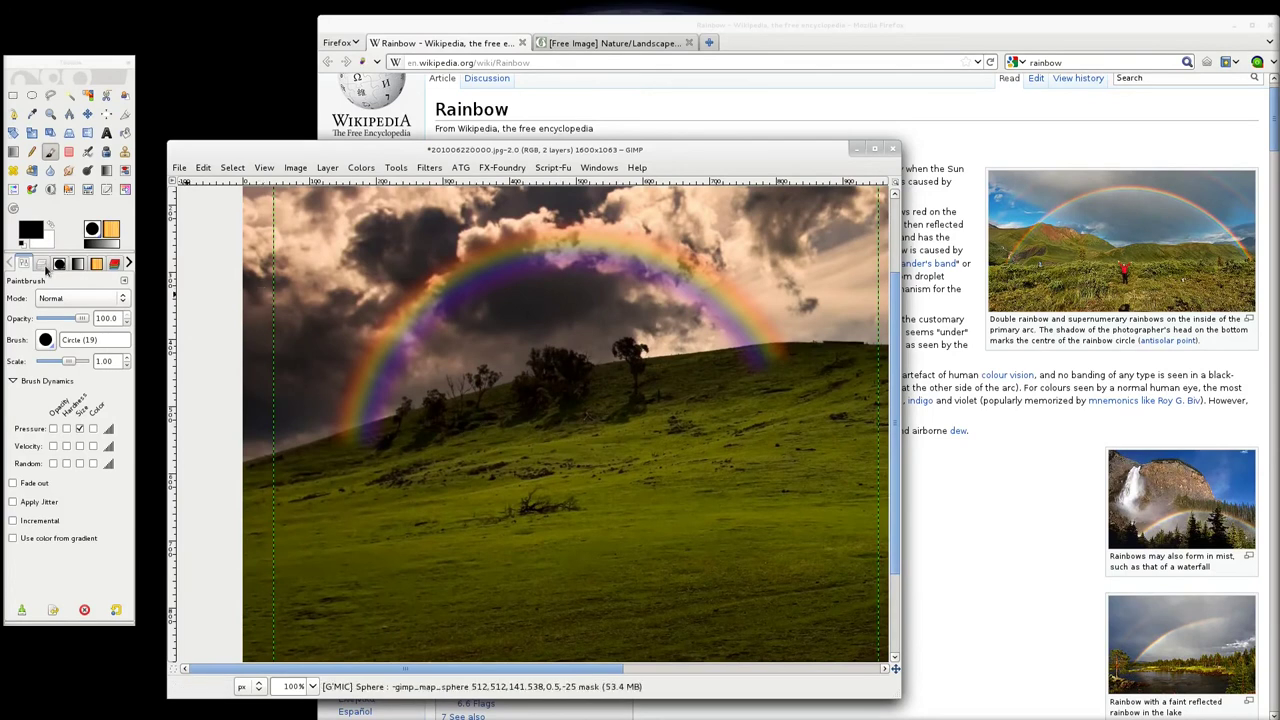
click(40, 265)
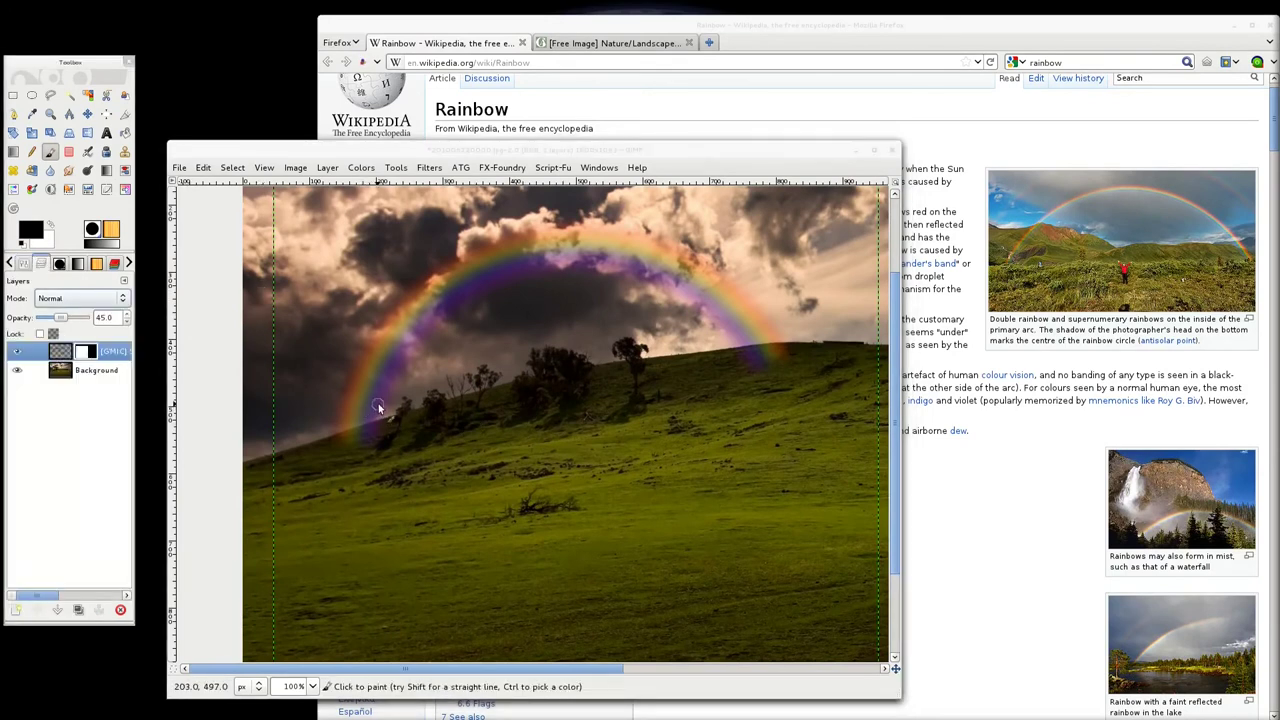
Step: Fill the mask with a black-to-white Blend gradient rising from the hillside, redrawing it until both rainbow ends fade into the hill
click(12, 152)
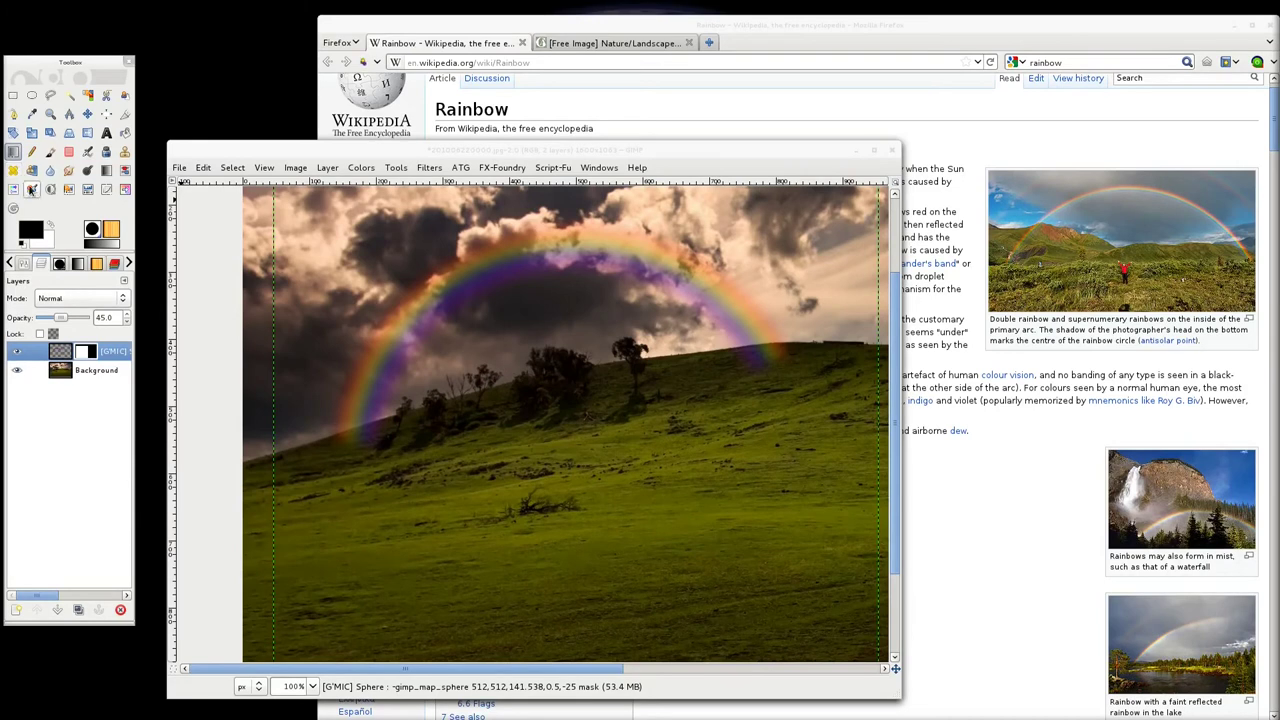
drag(474, 236, 539, 363)
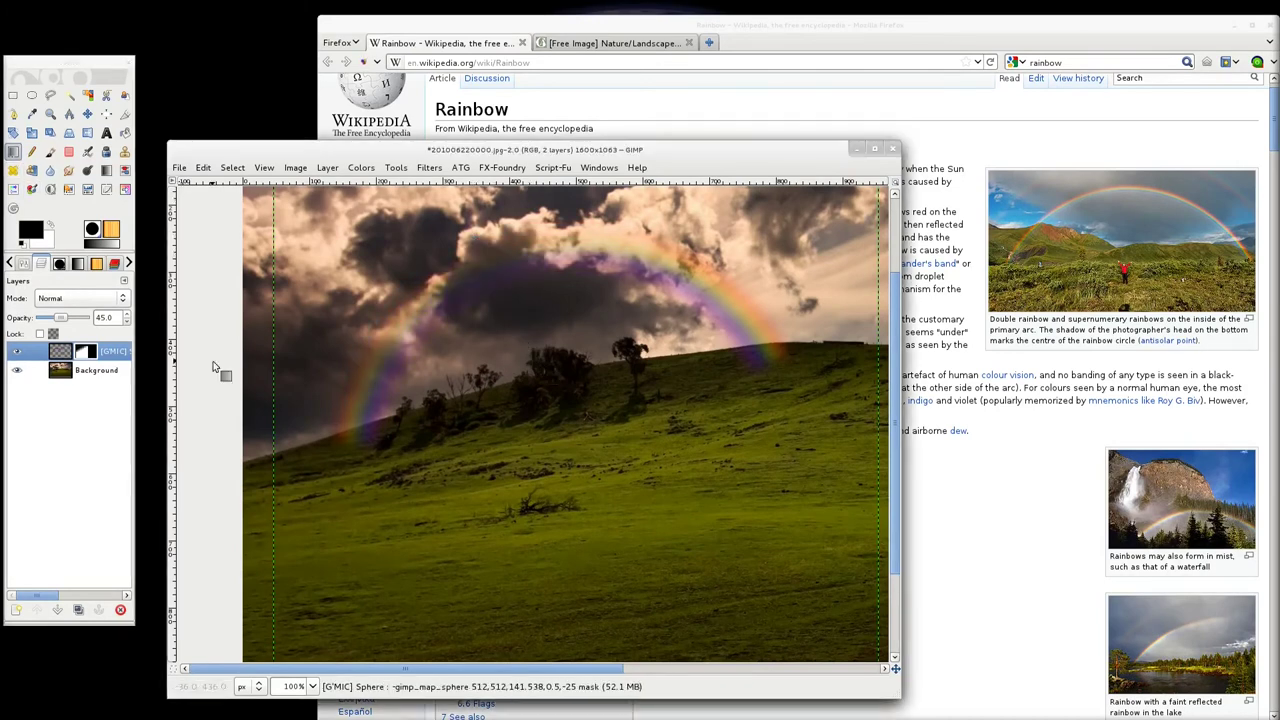
drag(617, 418, 526, 236)
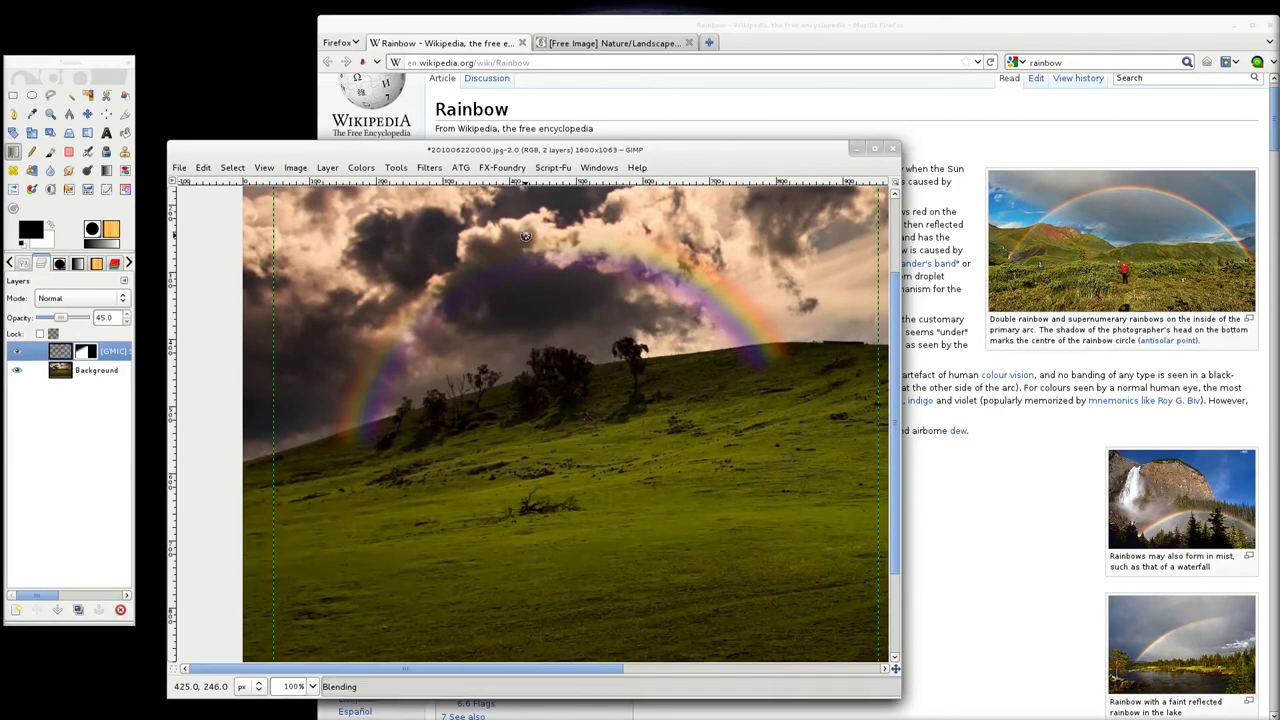
key(ctrl+z)
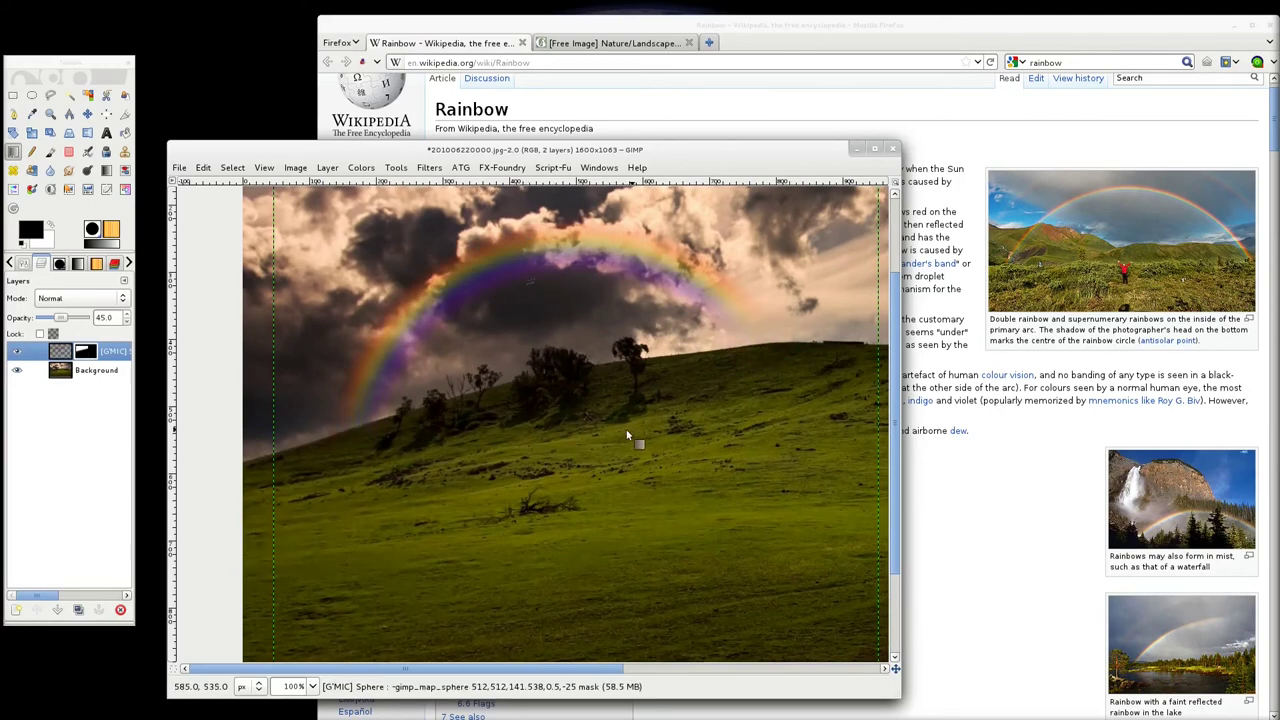
drag(597, 436, 573, 323)
drag(585, 404, 574, 357)
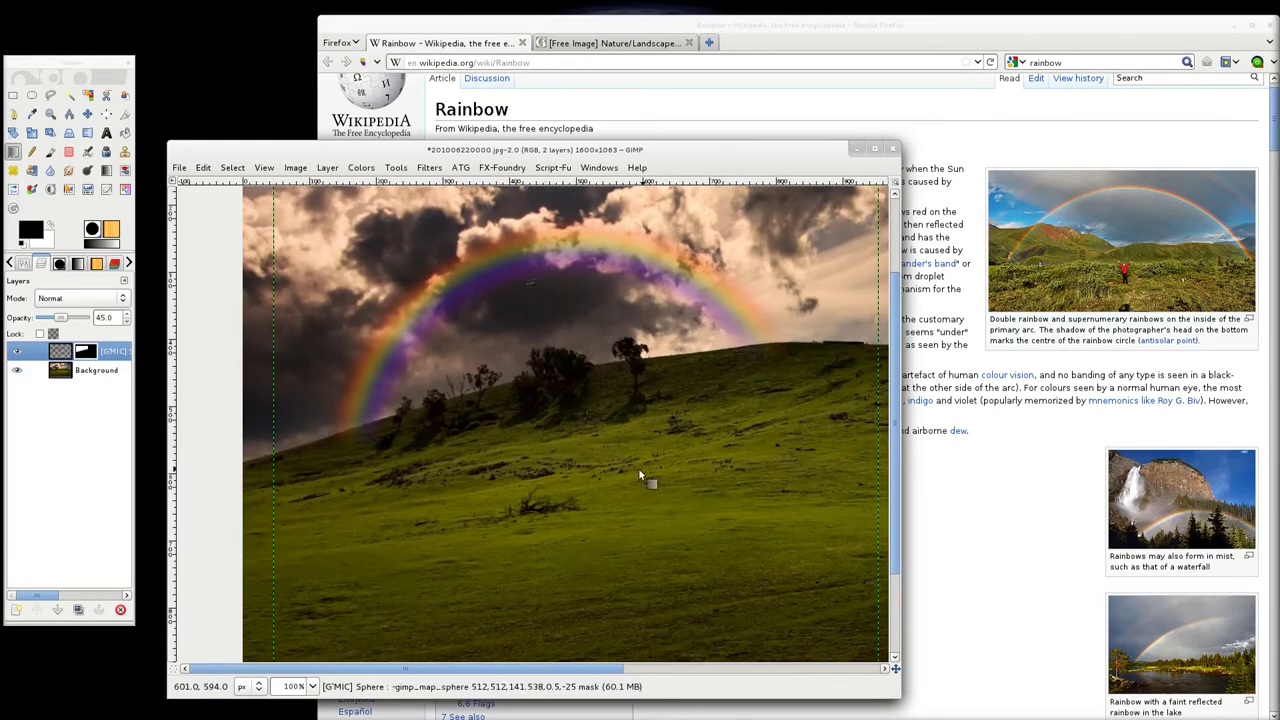
drag(581, 458, 527, 303)
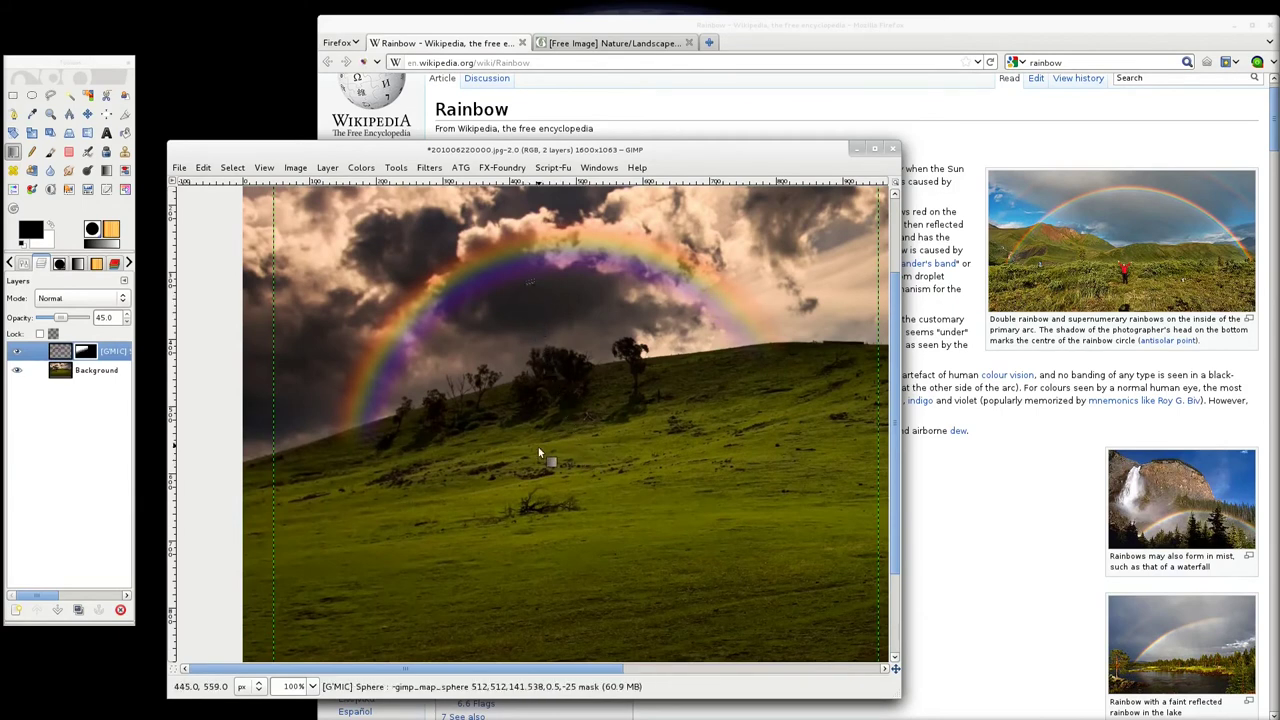
drag(535, 456, 529, 302)
drag(564, 451, 544, 341)
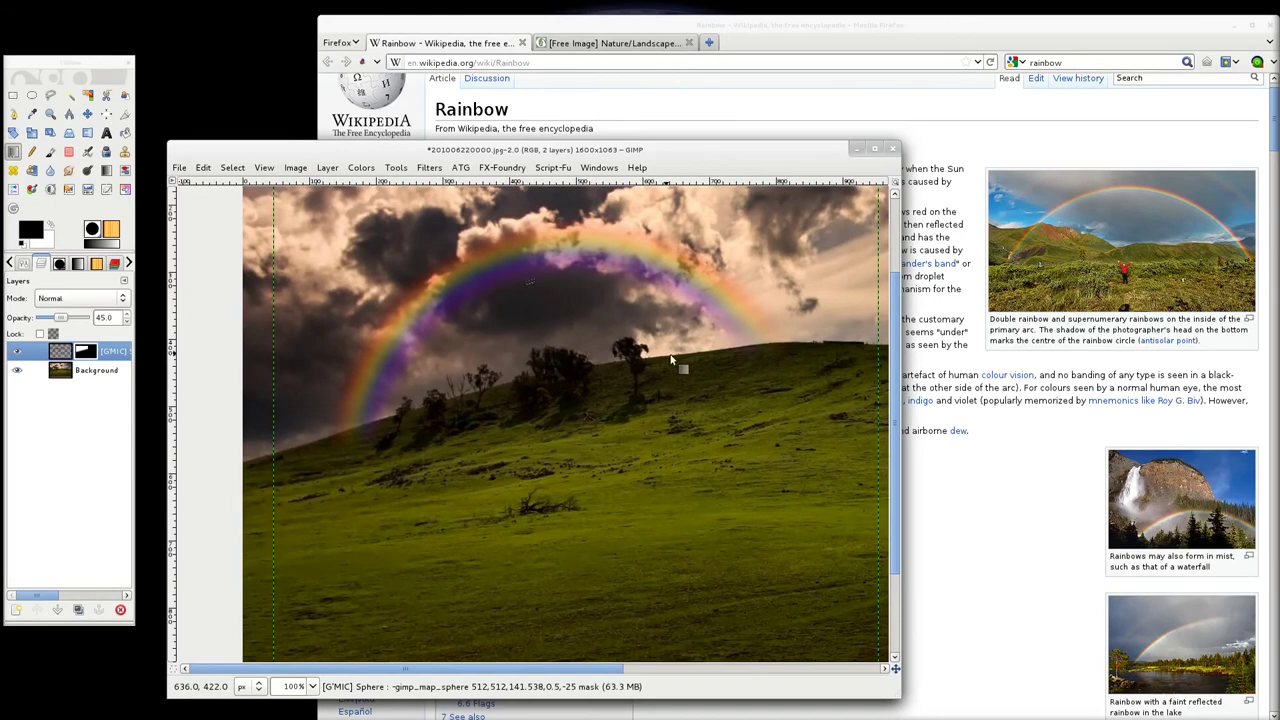
Step: Inspect both faded rainbow ends, make the rainbow layer rather than its mask active and expand the layer to the image size
scroll(797, 370, up, 3)
scroll(565, 372, down, 2)
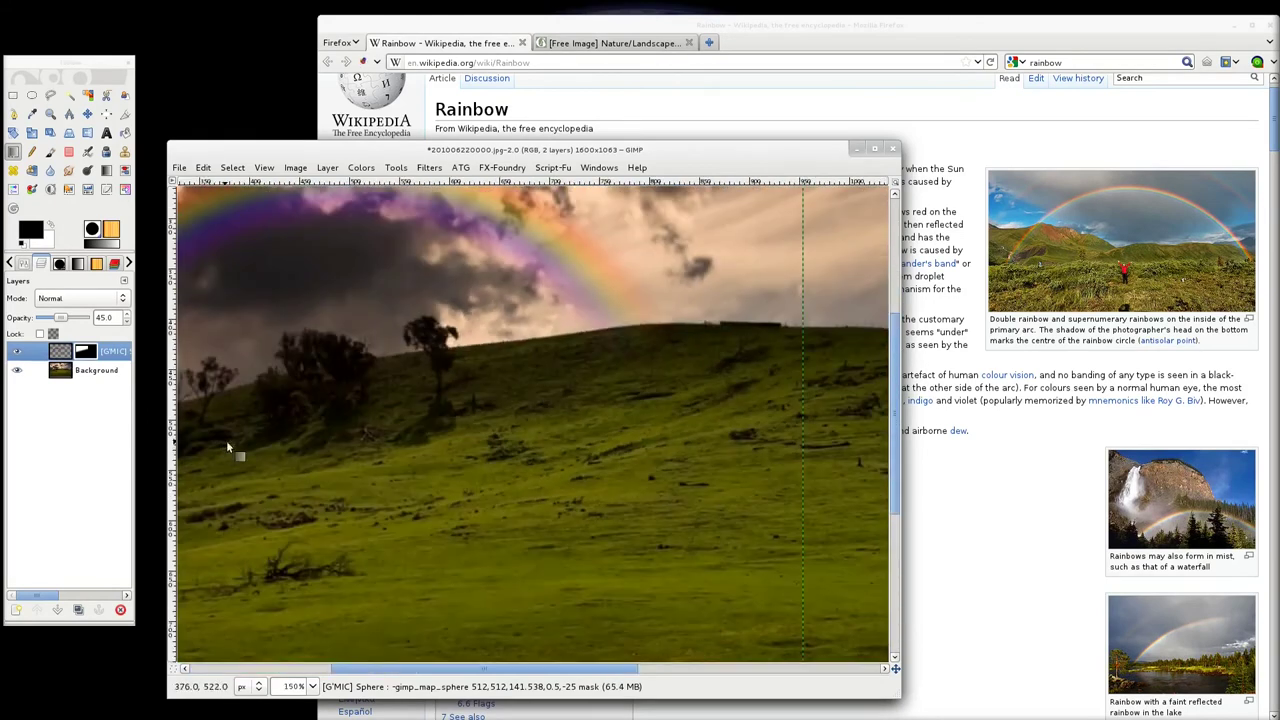
scroll(407, 425, up, 2)
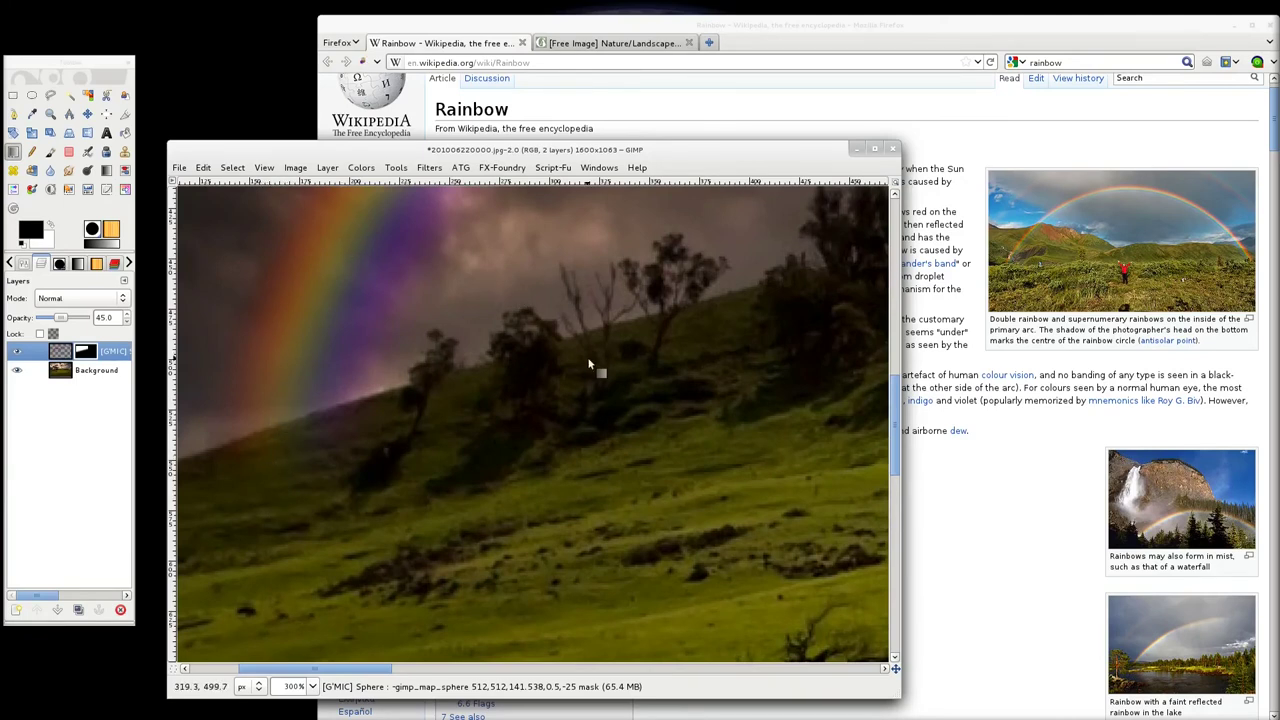
scroll(588, 360, down, 3)
scroll(730, 304, down, 1)
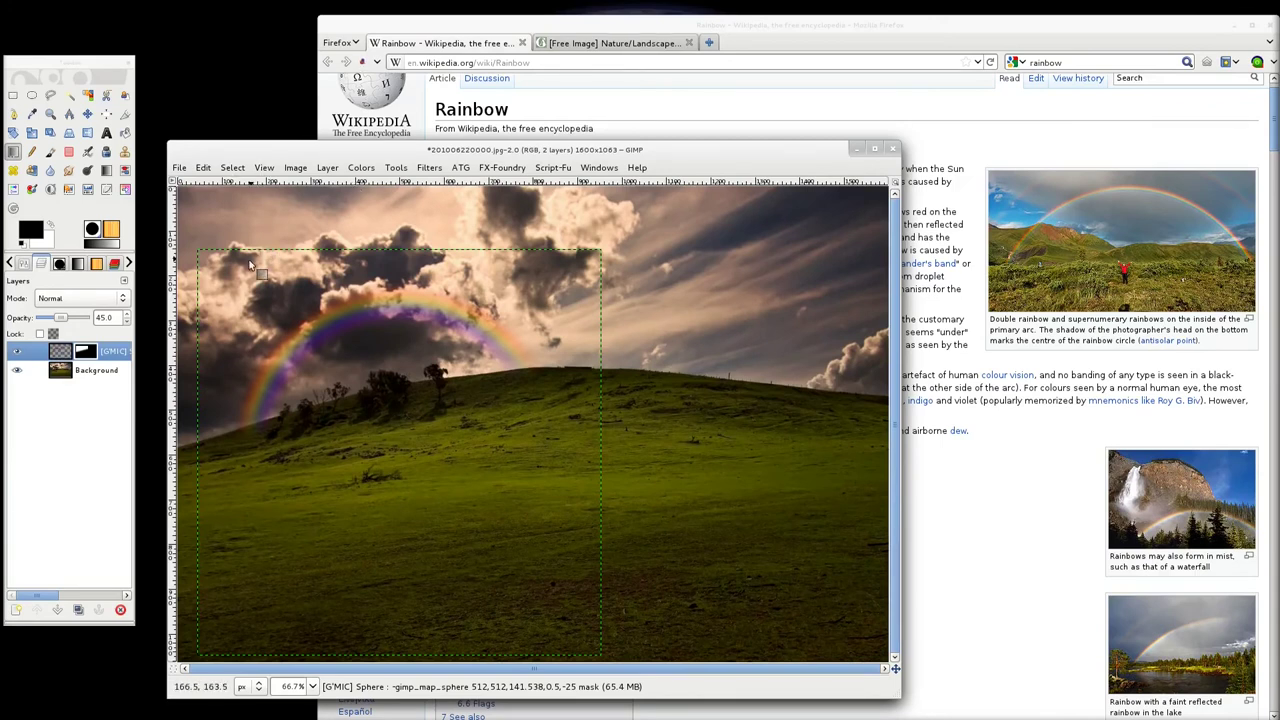
click(87, 356)
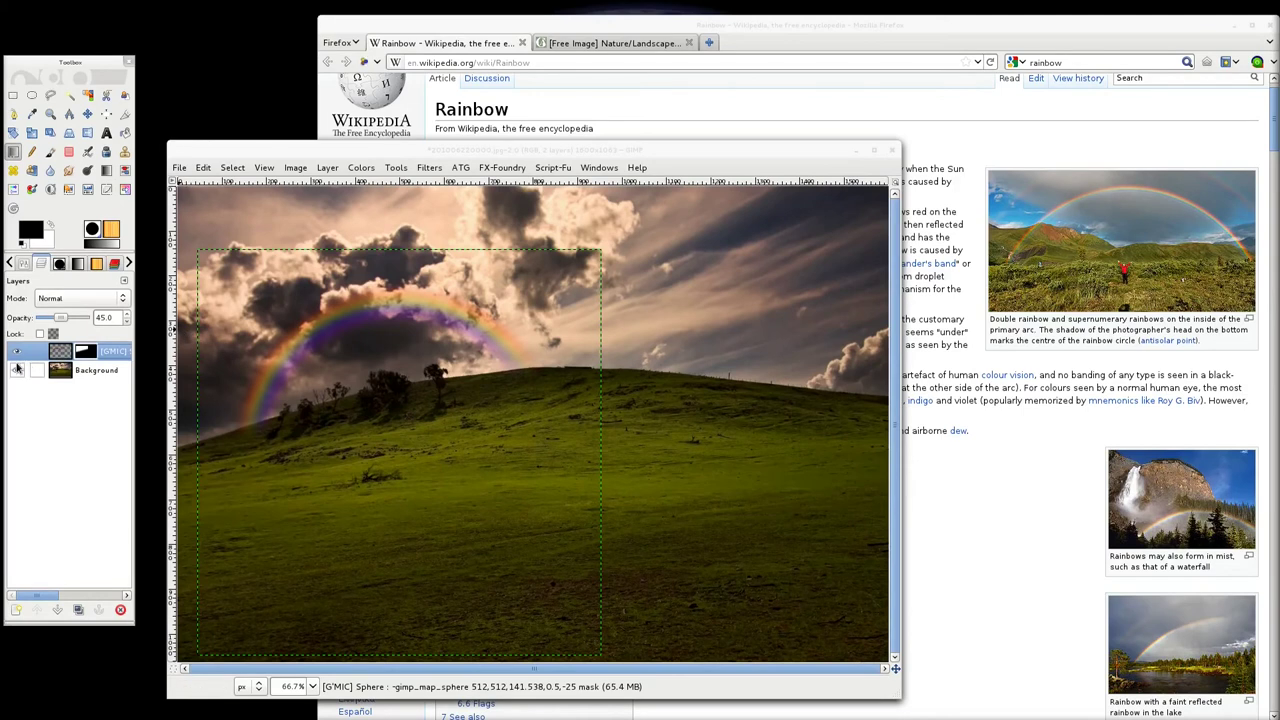
click(60, 355)
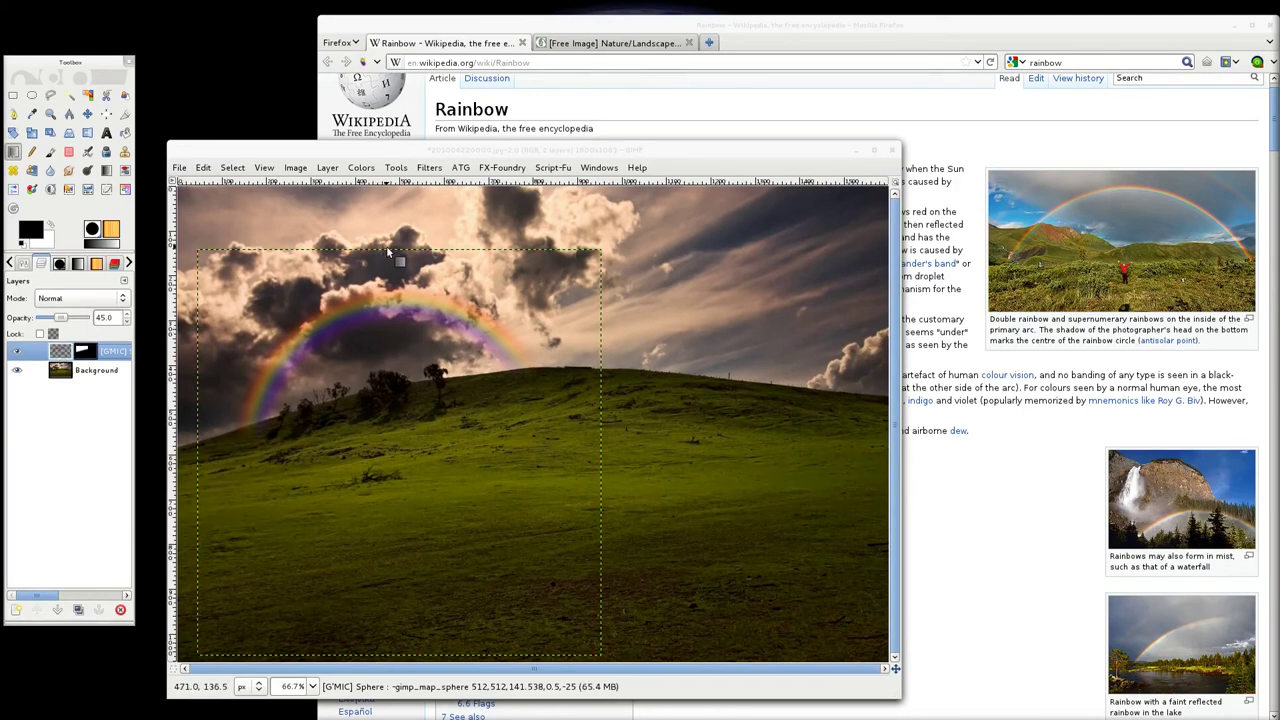
click(330, 168)
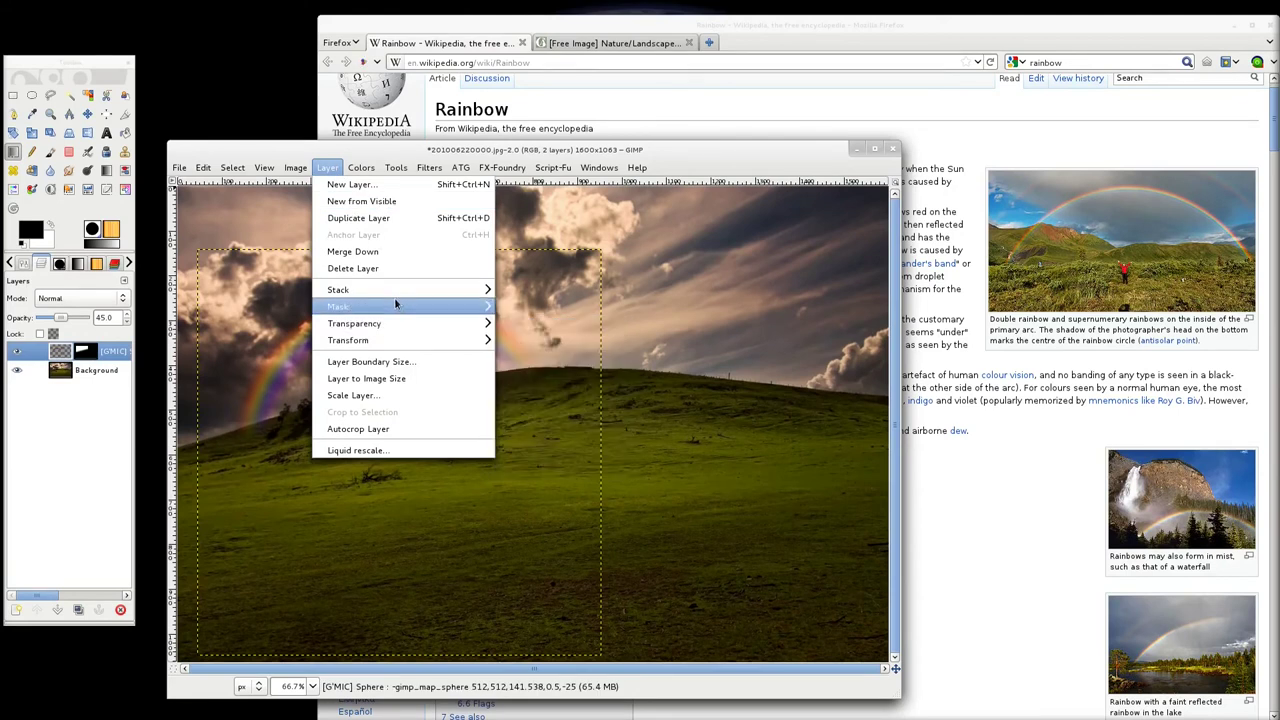
click(396, 380)
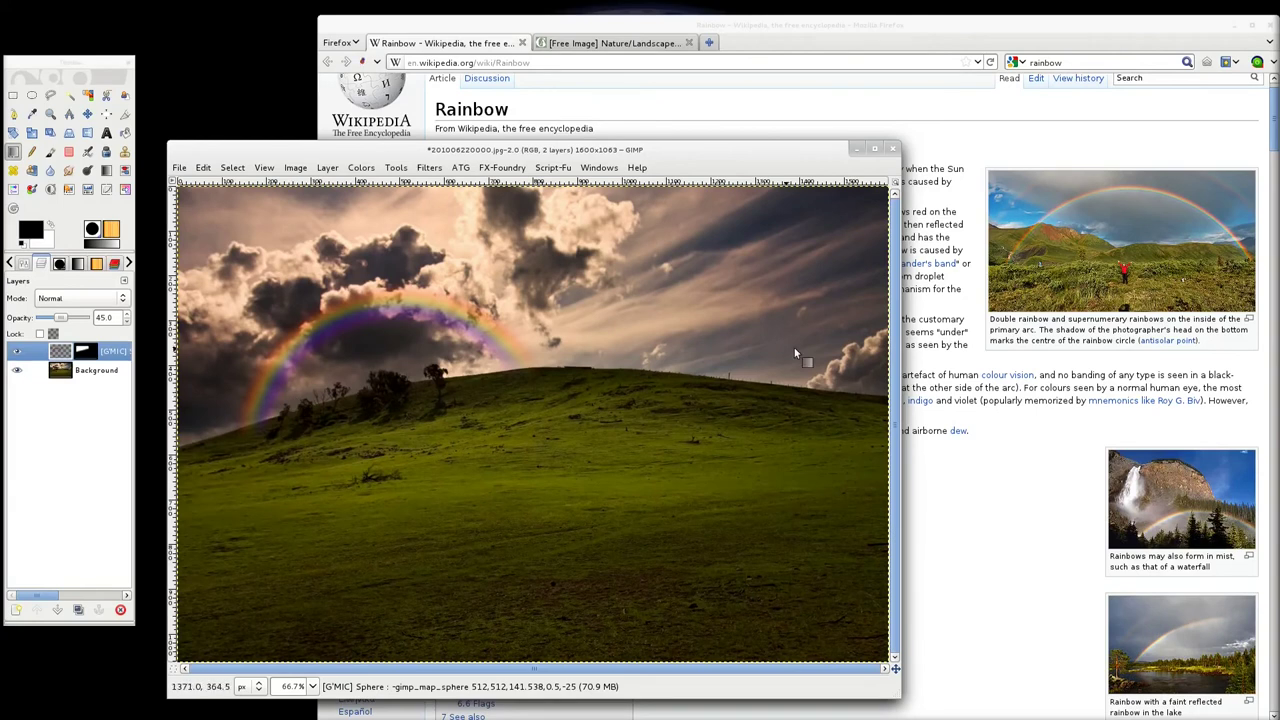
Step: Set the rainbow layer's opacity to 35
drag(61, 319, 55, 319)
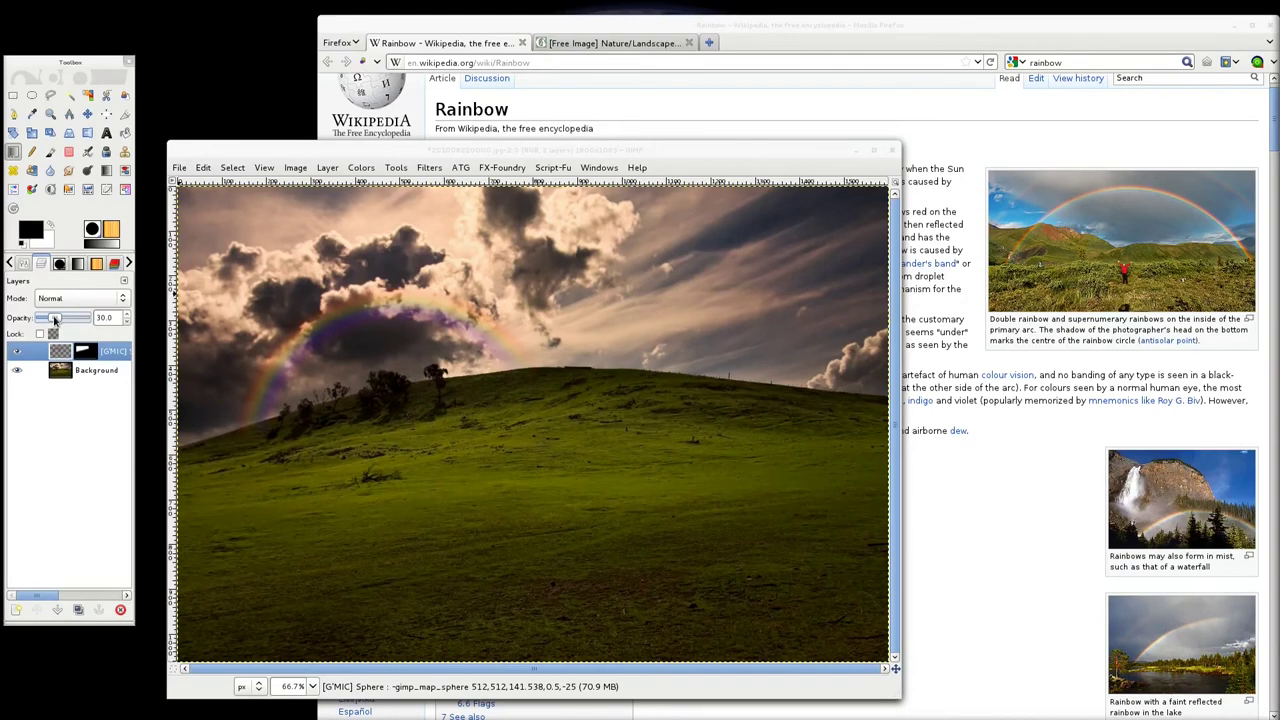
drag(55, 319, 71, 315)
text(35)
key(Return)
Step: Duplicate the rainbow layer and scale the copy to 2033 × 1351 pixels with the Scale tool
click(78, 609)
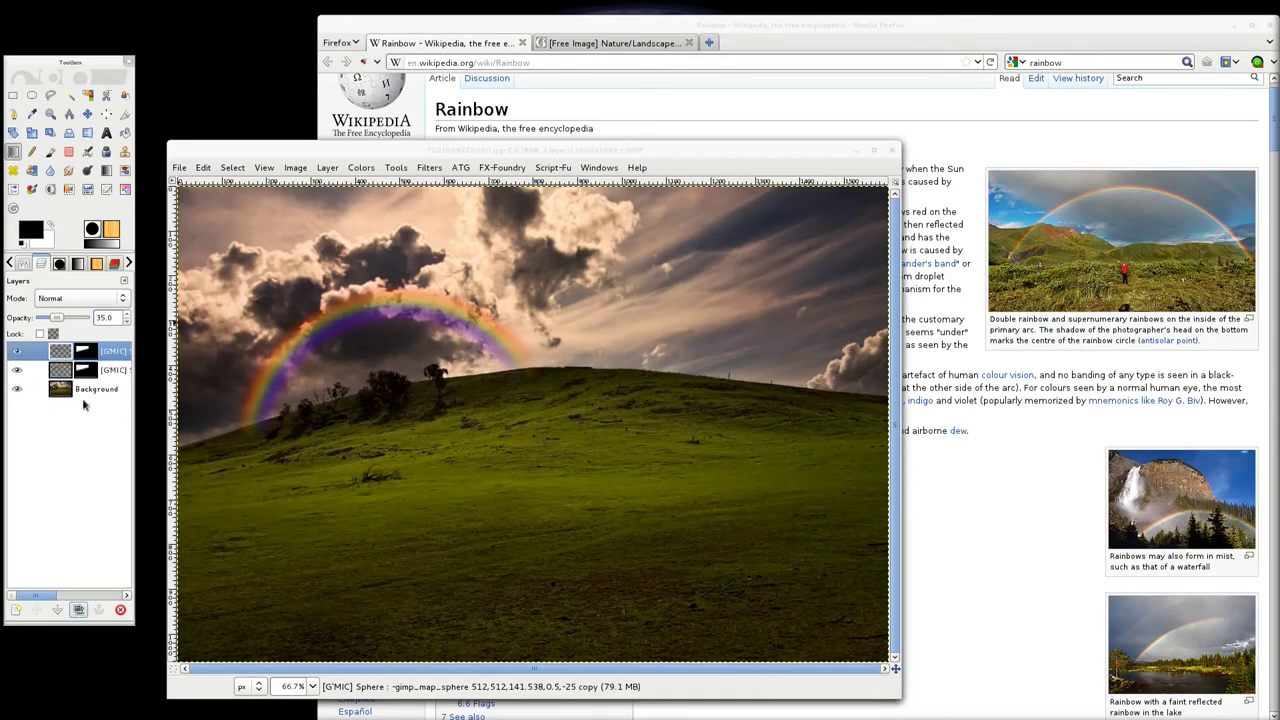
click(31, 133)
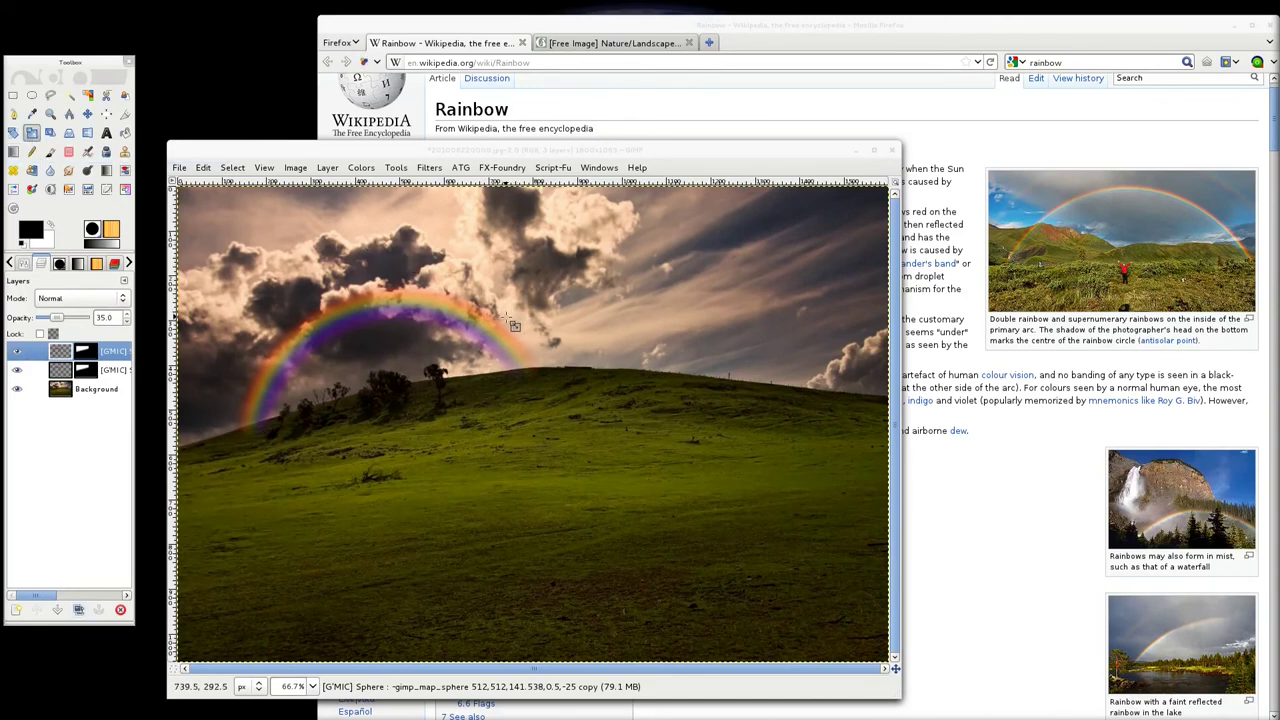
drag(513, 325, 638, 127)
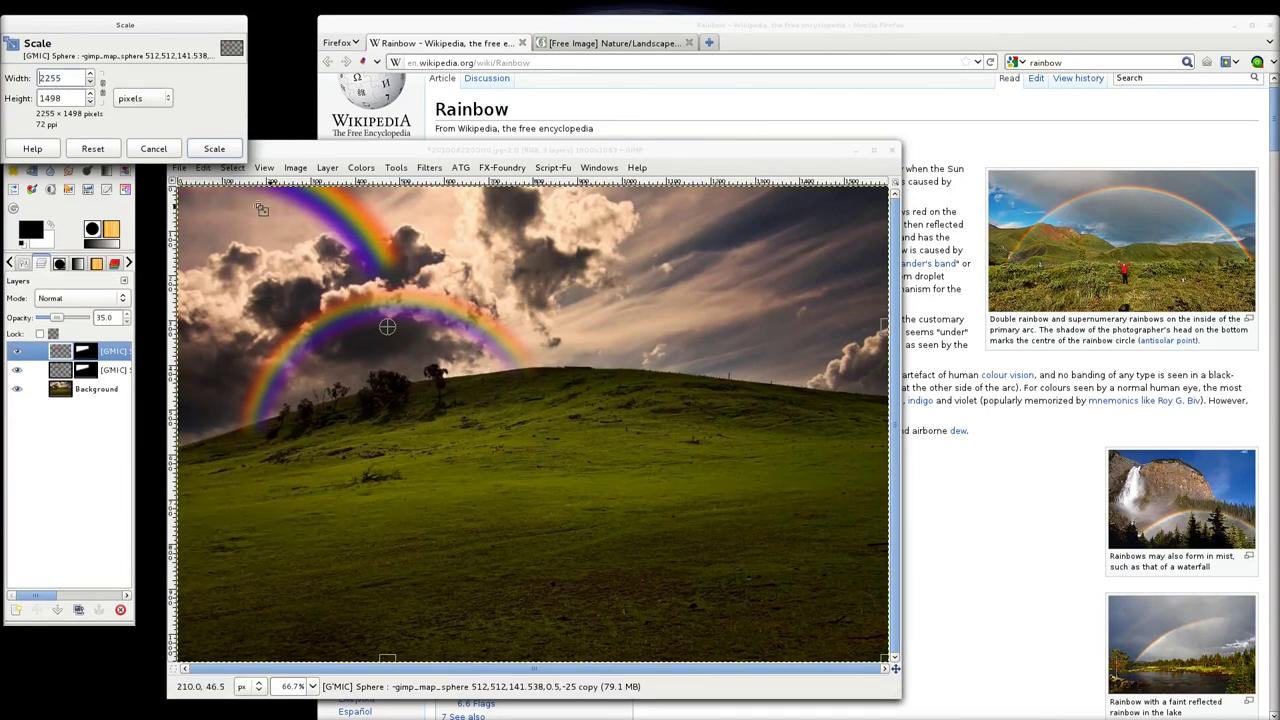
drag(455, 390, 515, 303)
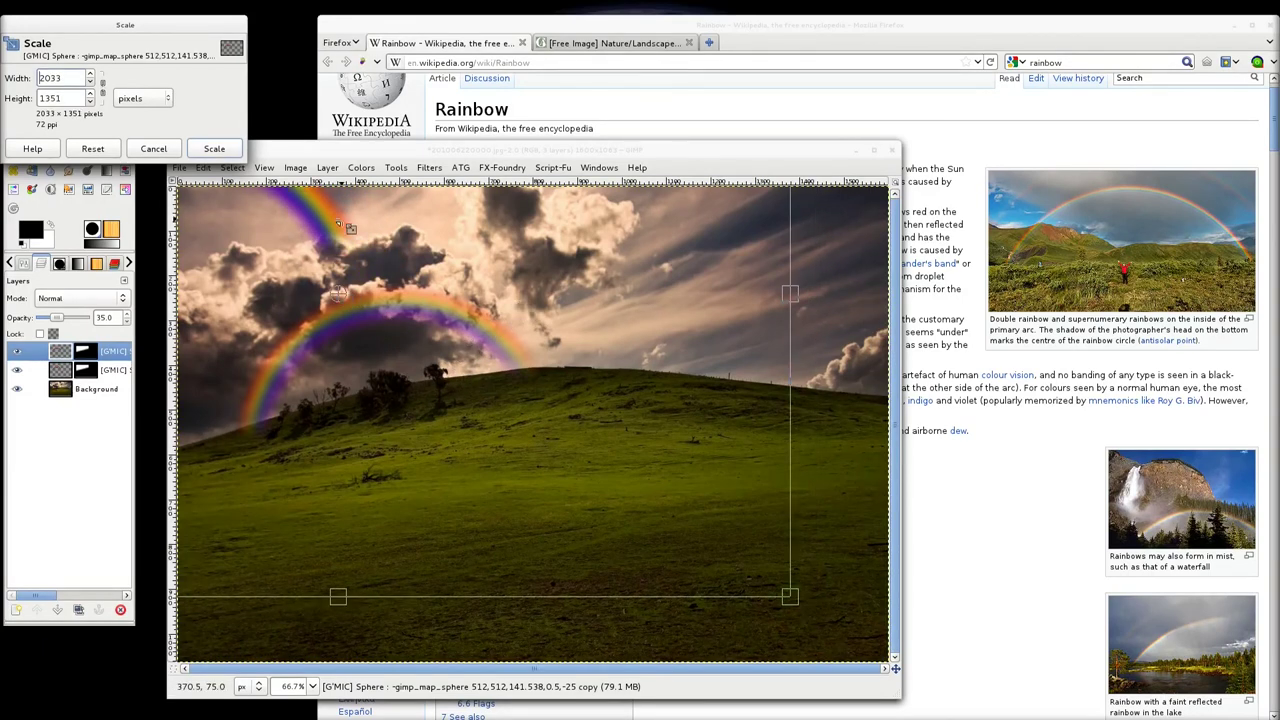
click(222, 149)
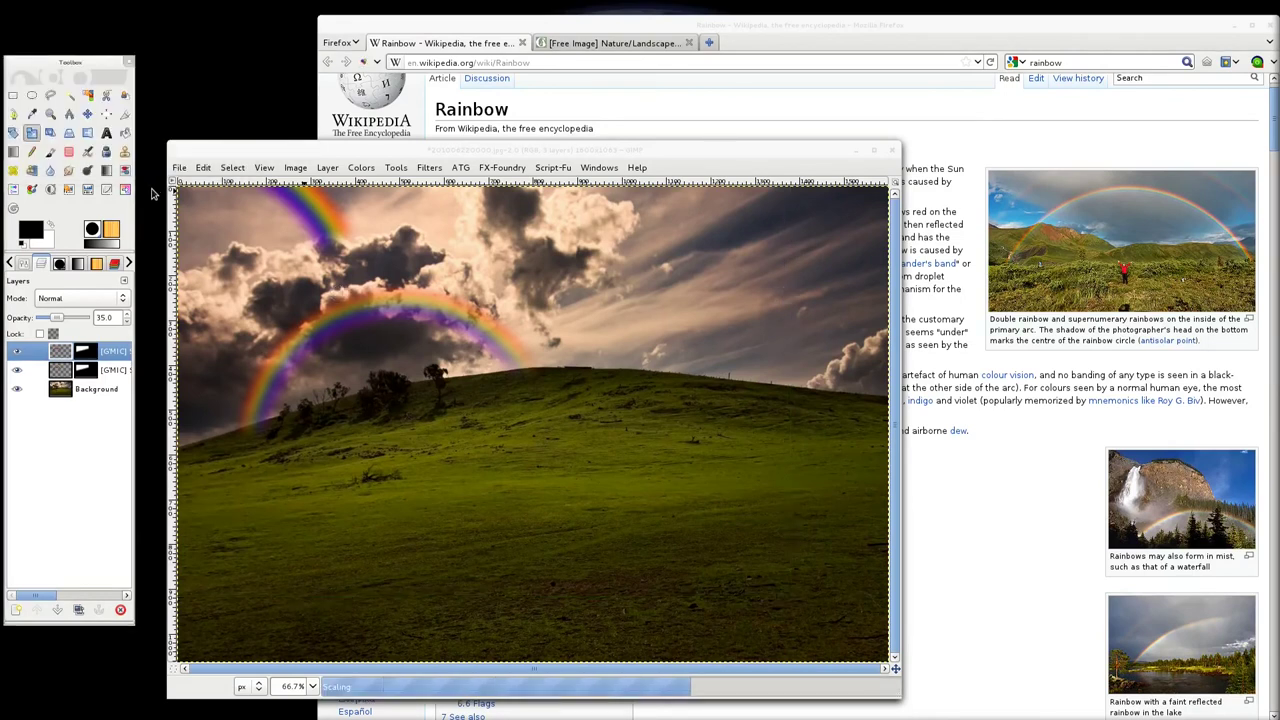
Step: Move the enlarged rainbow copy so its arc sits above the original, undoing the accidental shift of the underlying layers
click(87, 113)
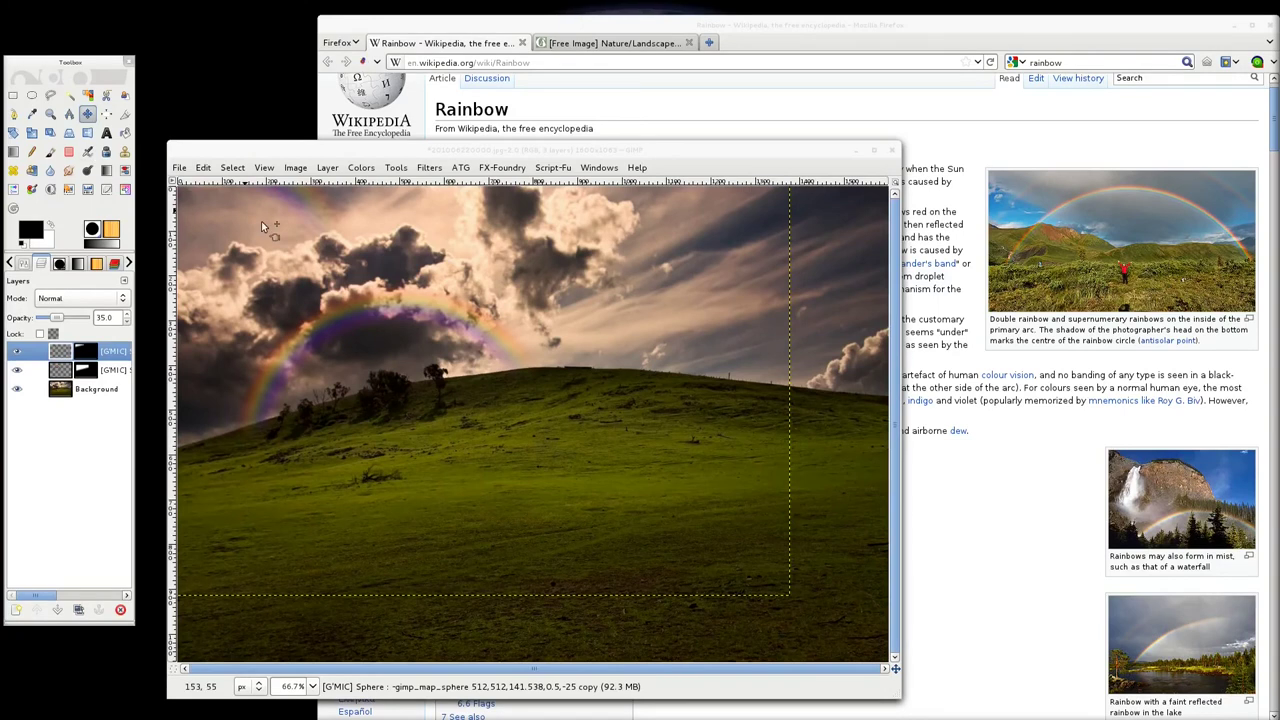
drag(294, 257, 328, 270)
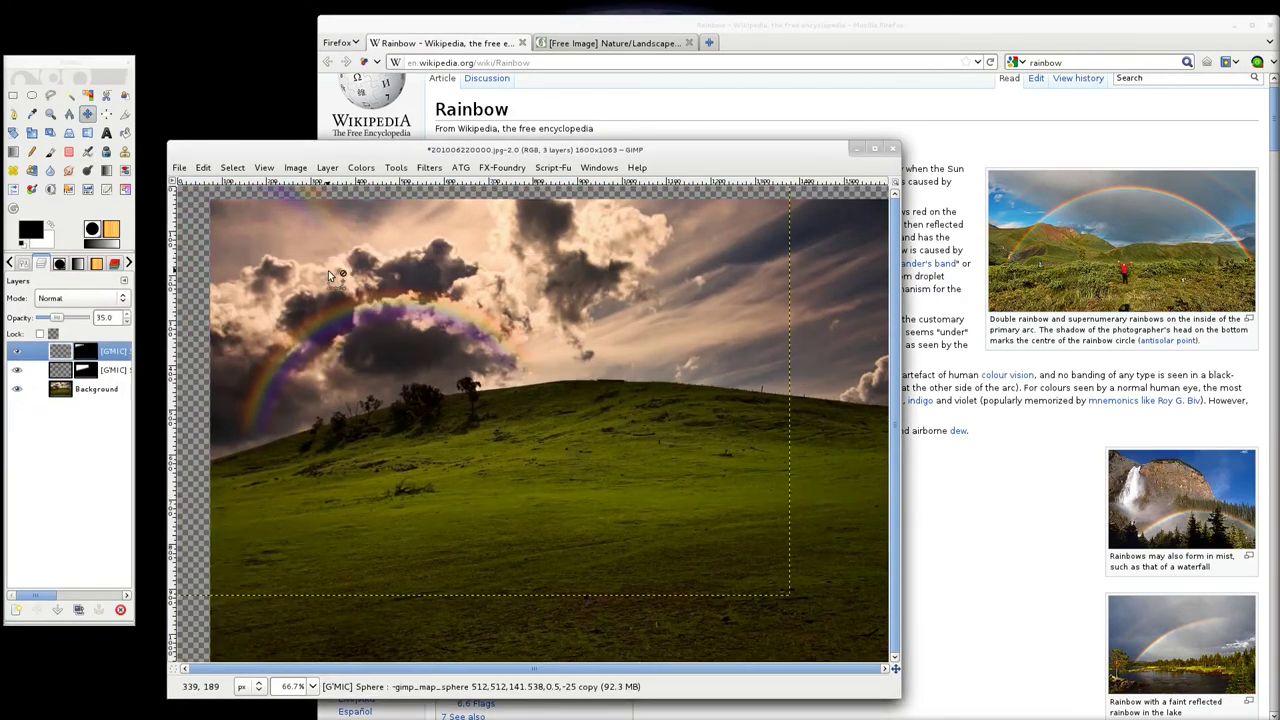
key(ctrl+z)
drag(302, 206, 529, 313)
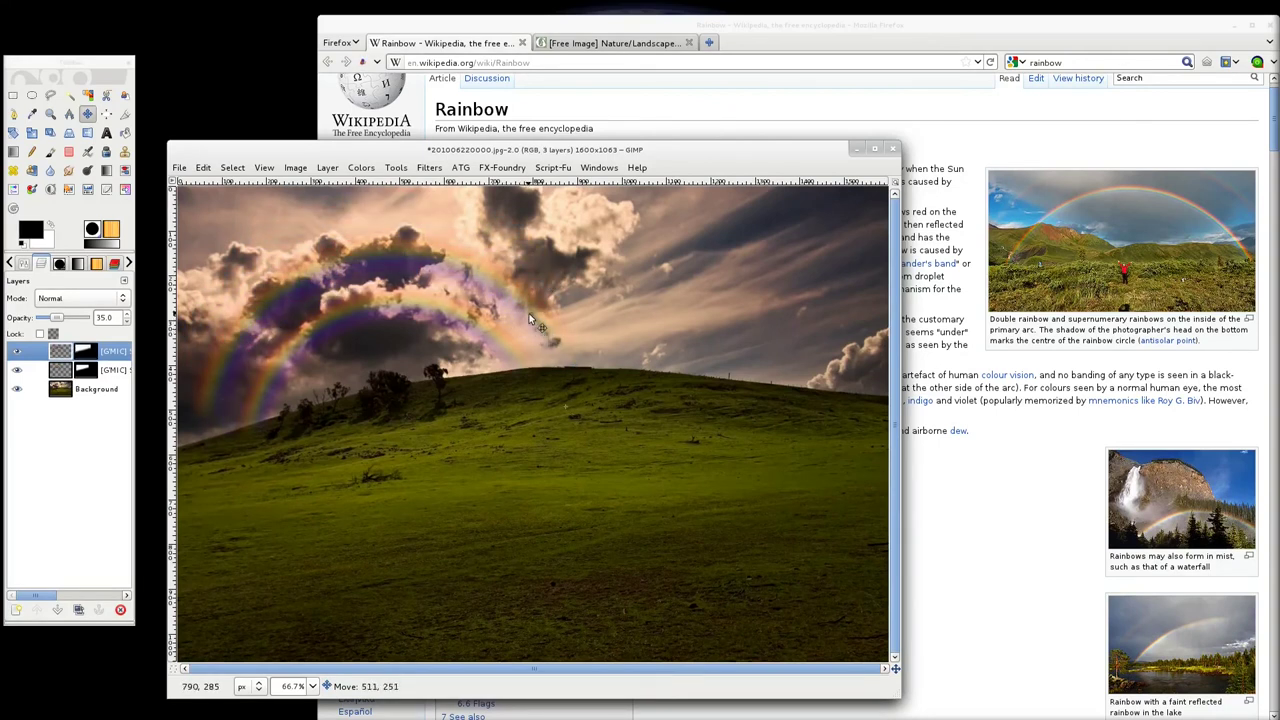
Step: Scale the upper rainbow copy up further and move it so its arc spans the sky well above the original
click(32, 133)
click(430, 259)
drag(427, 256, 945, 1)
click(208, 155)
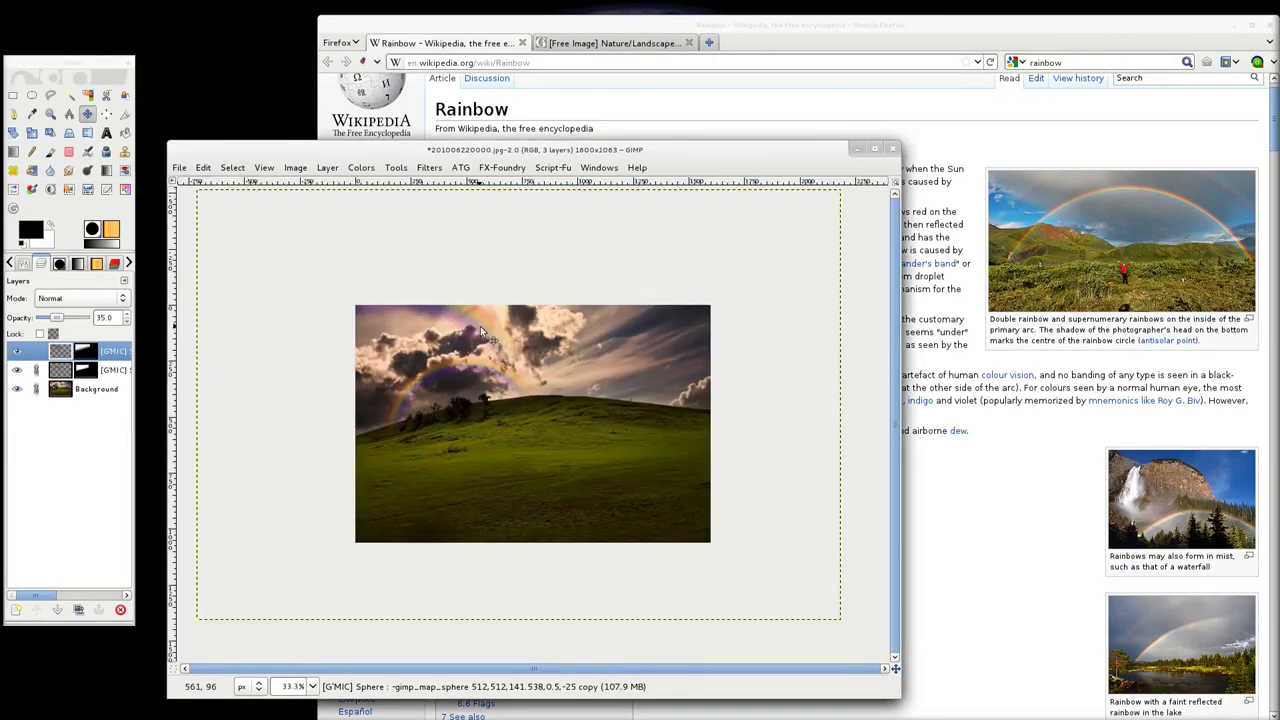
drag(476, 317, 545, 340)
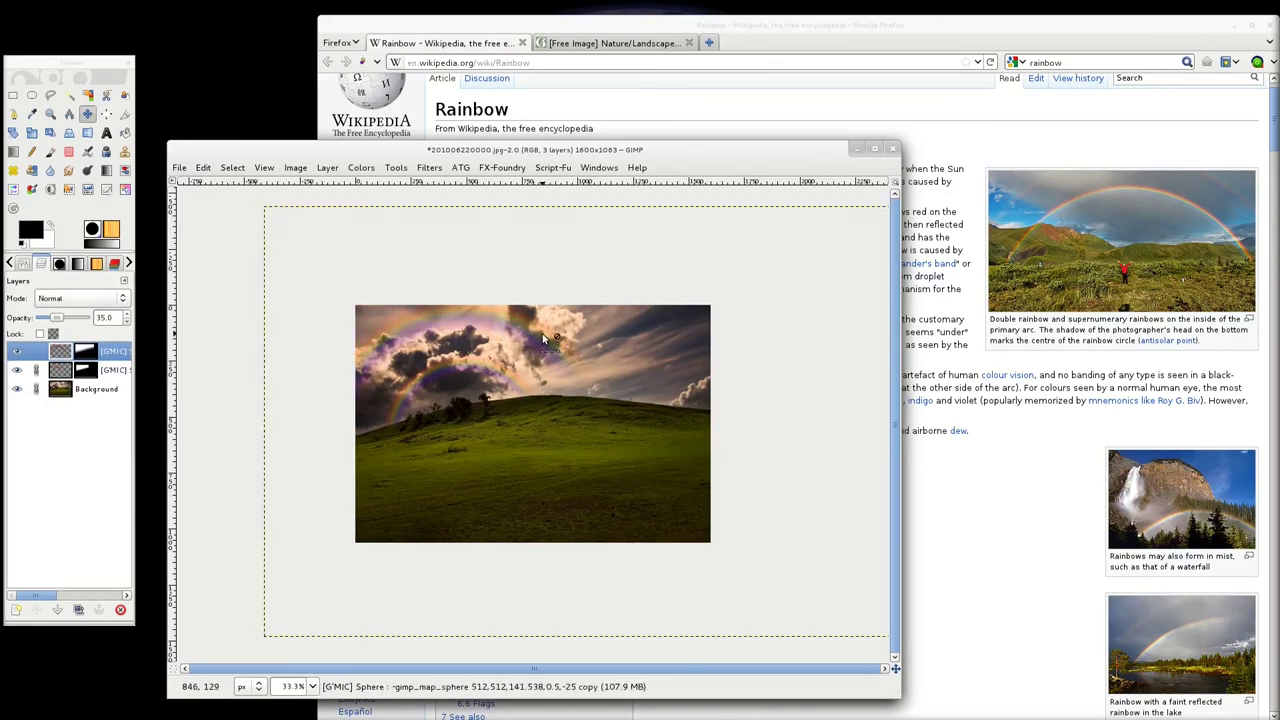
key(plus)
key(plus)
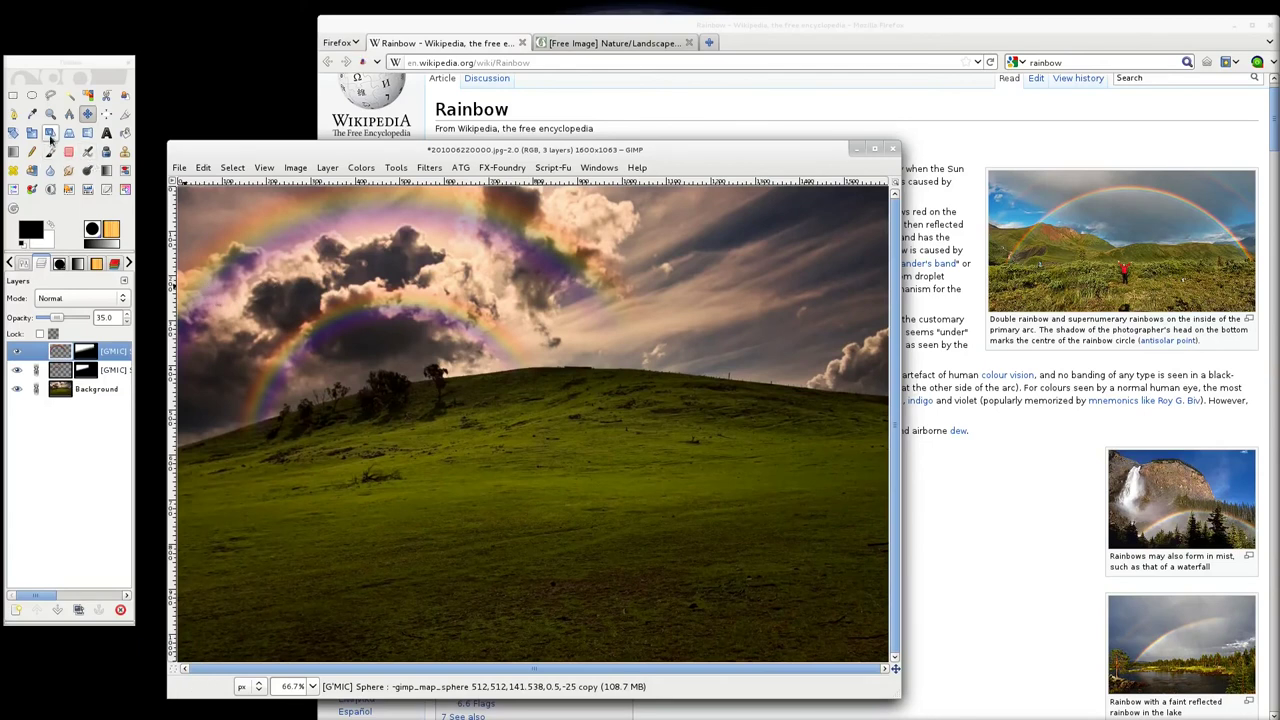
Step: Rotate the enlarged rainbow layer by 10.65 degrees so the arc's far end reaches toward the hill
click(15, 135)
drag(571, 283, 636, 351)
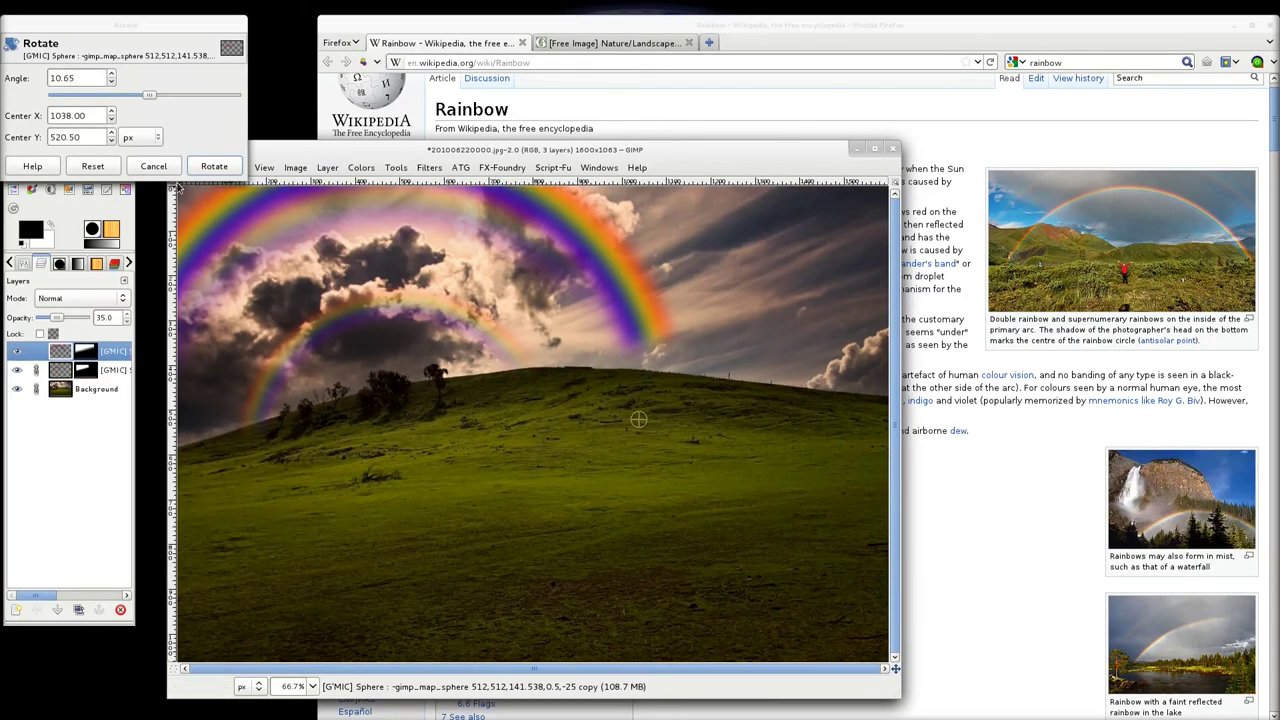
click(214, 167)
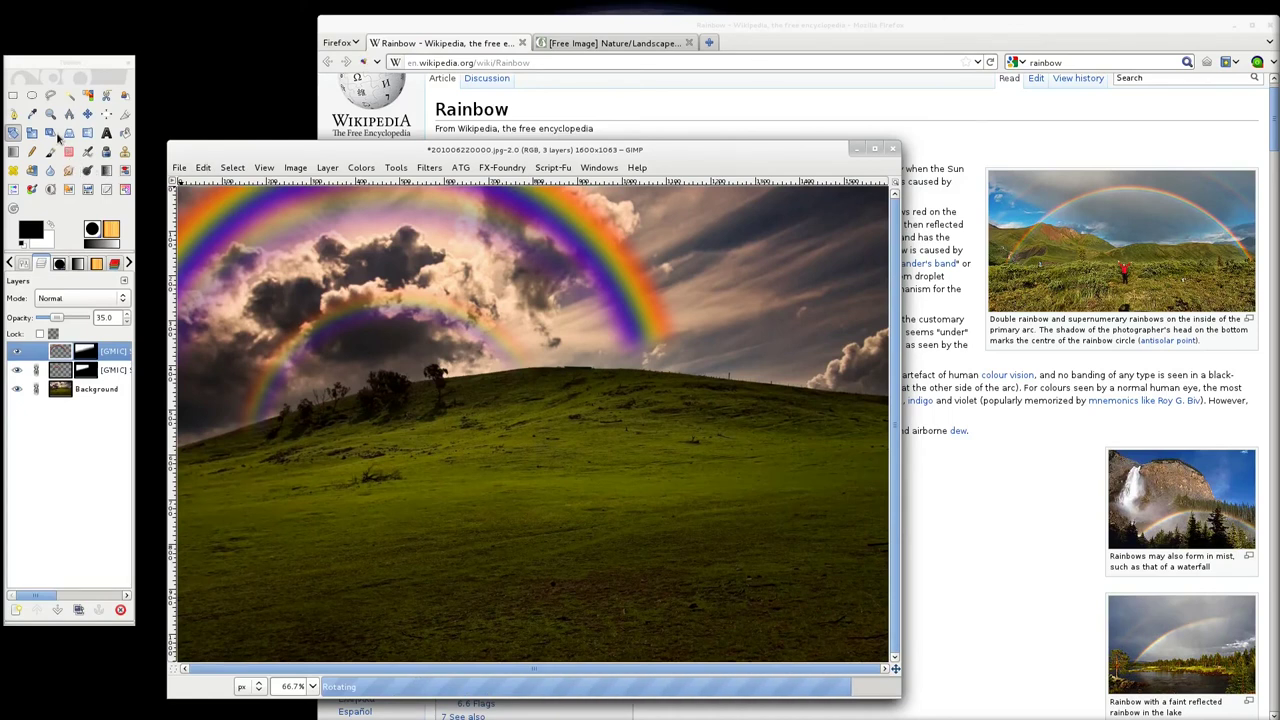
click(86, 114)
drag(598, 240, 620, 276)
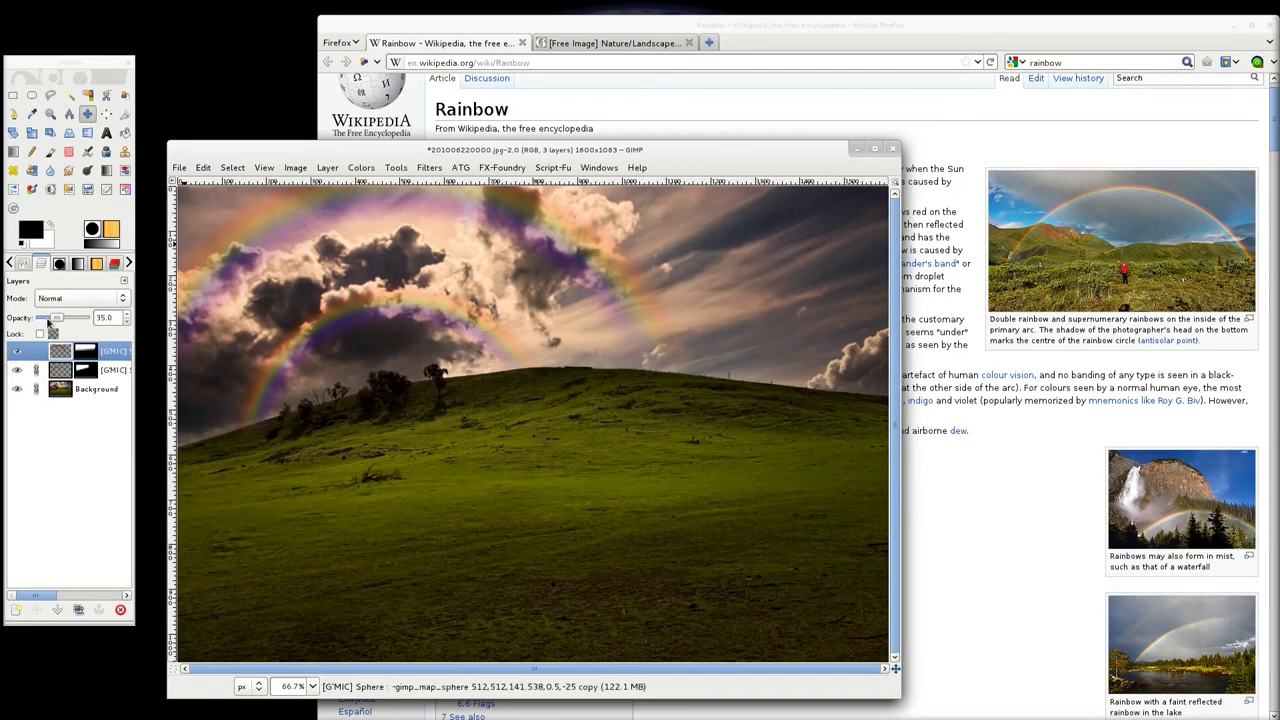
Step: Lower the enlarged rainbow layer's opacity and set the original rainbow layer's opacity to 45
drag(57, 318, 54, 318)
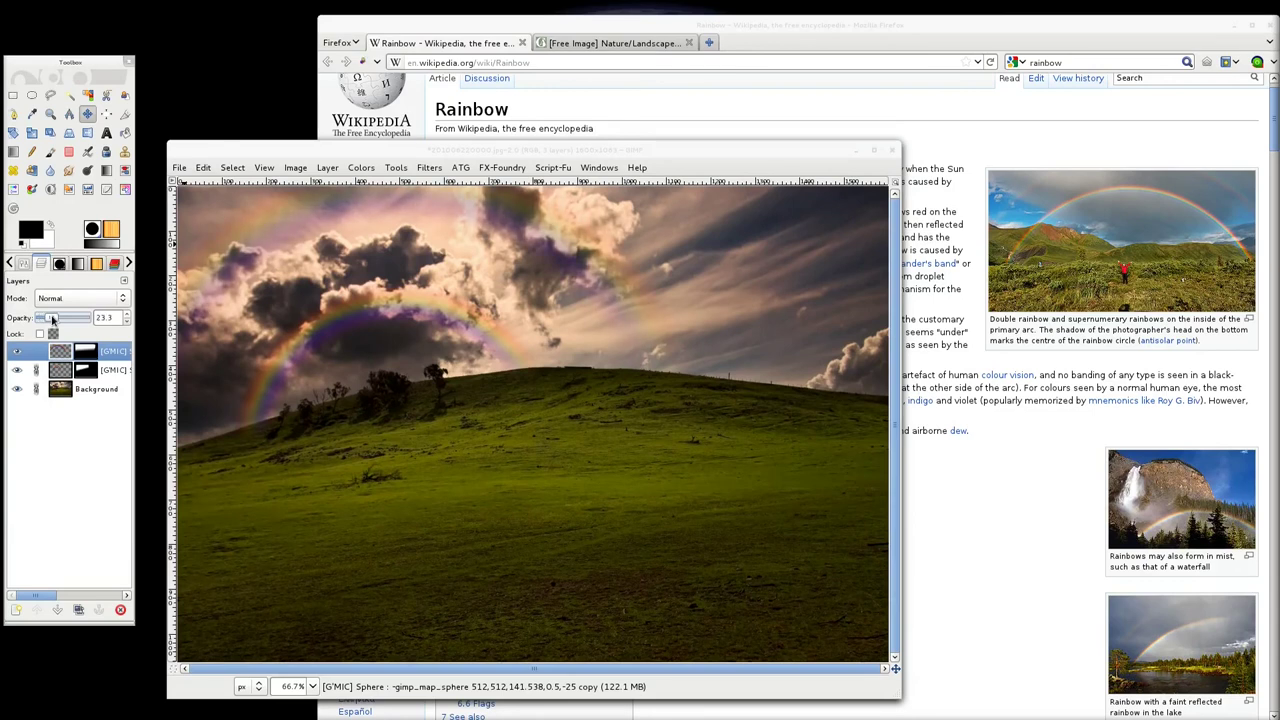
double_click(110, 317)
click(66, 372)
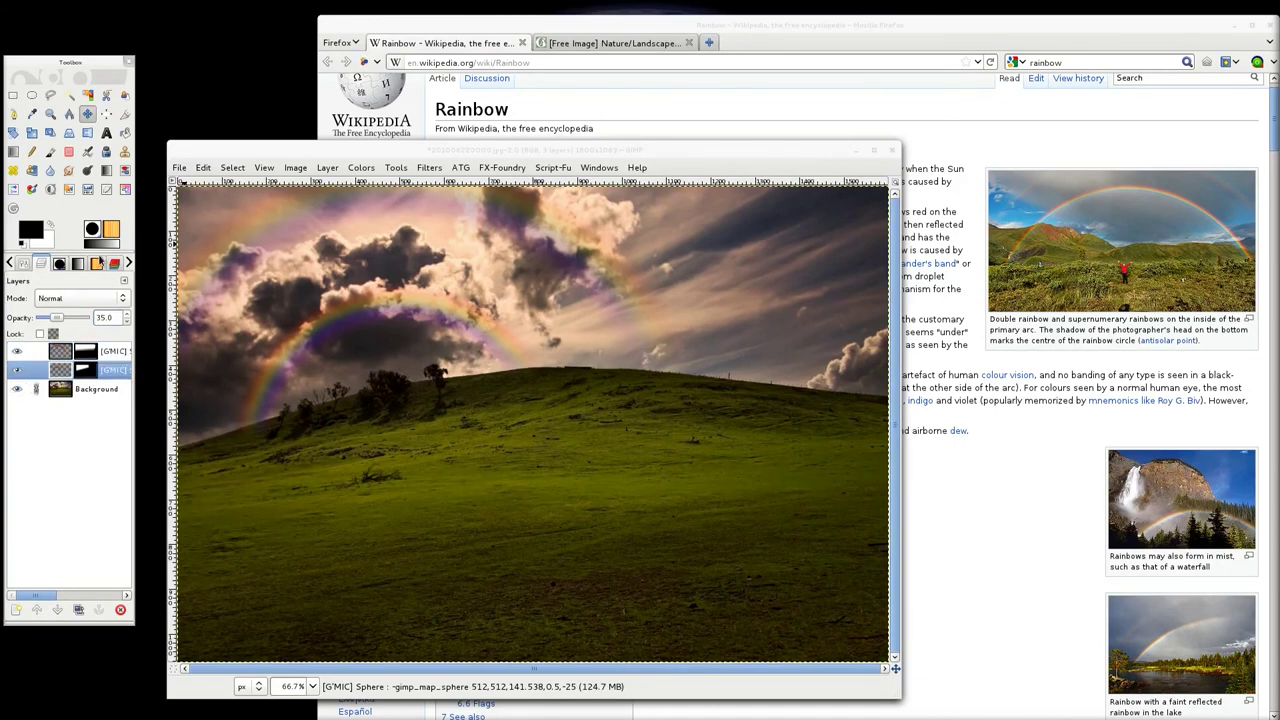
double_click(113, 316)
text(45)
key(Return)
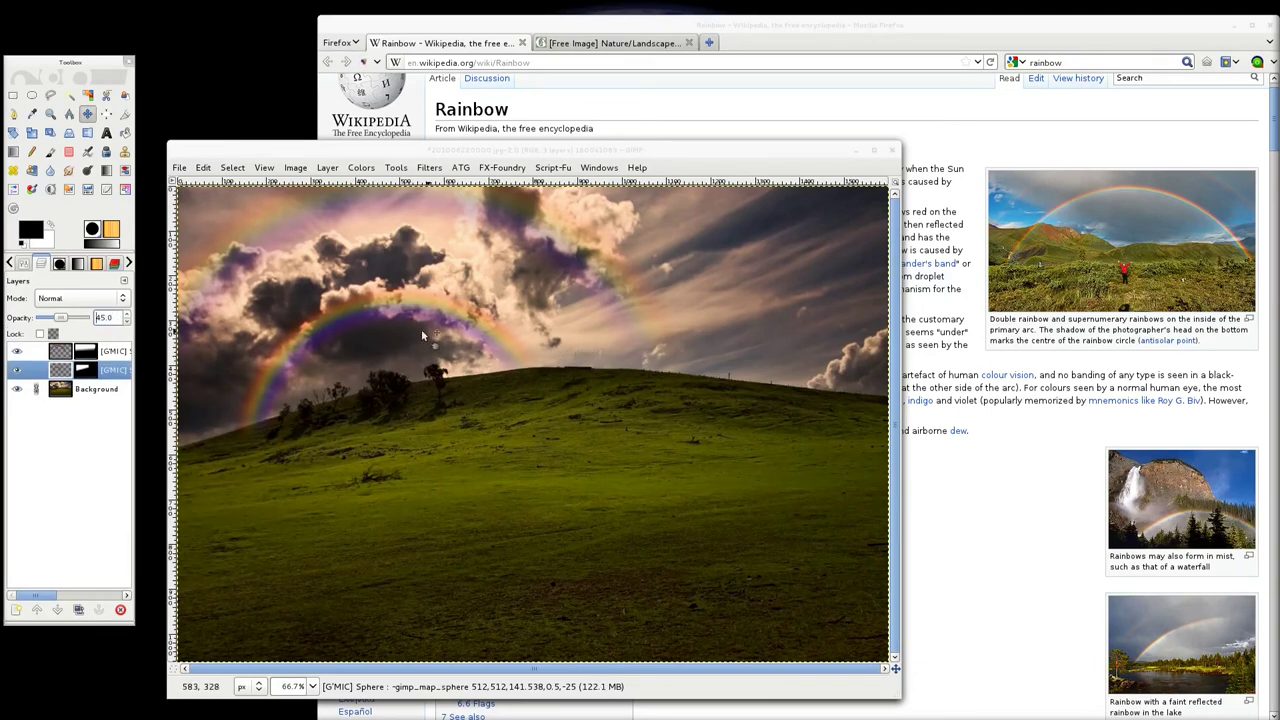
scroll(361, 315, up, 2)
scroll(388, 318, down, 3)
scroll(388, 317, up, 1)
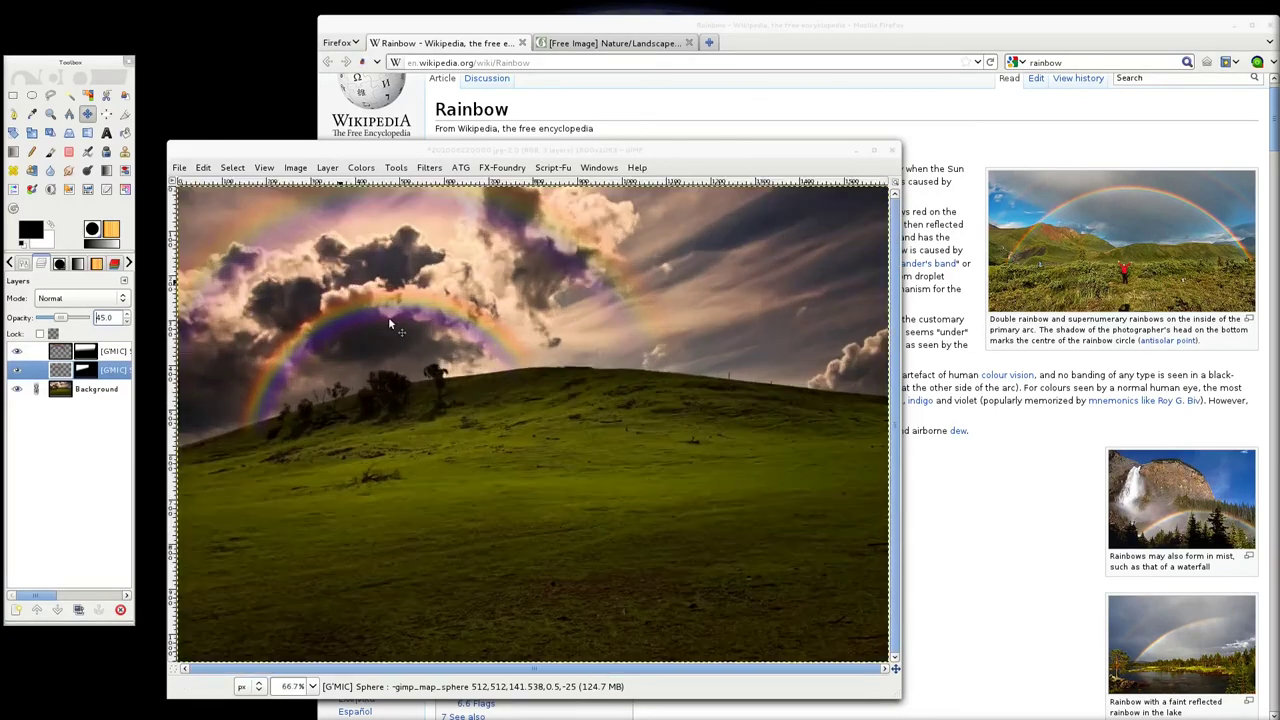